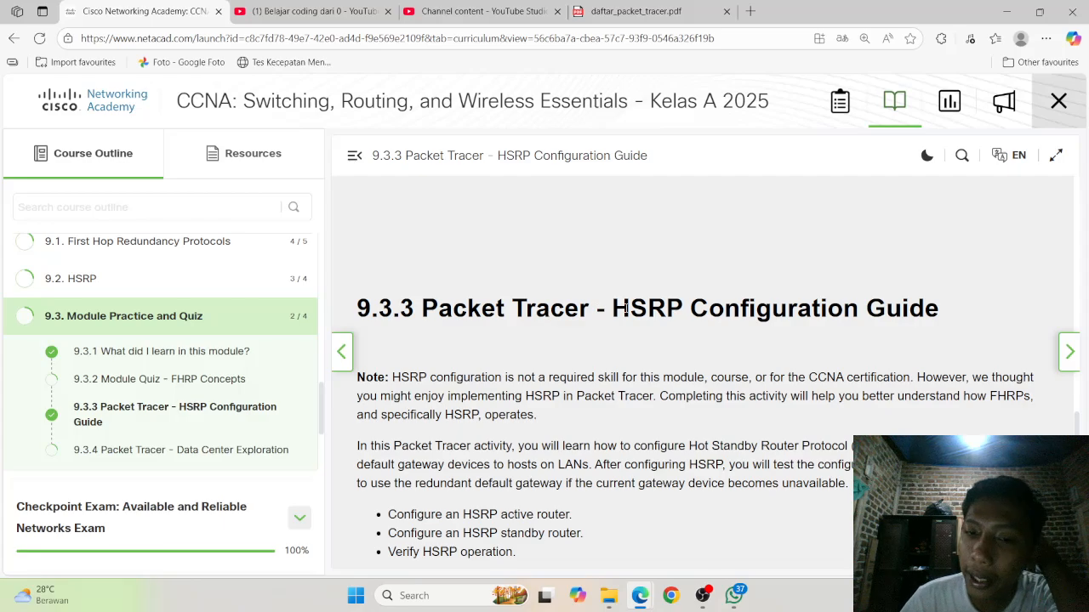
Step: Open the 9.3.3 HSRP configuration guide activity from the jarkom2 folder in Cisco Packet Tracer
{"action": "scroll", "coordinate": [693, 361], "scroll_direction": "down", "scroll_amount": 2}
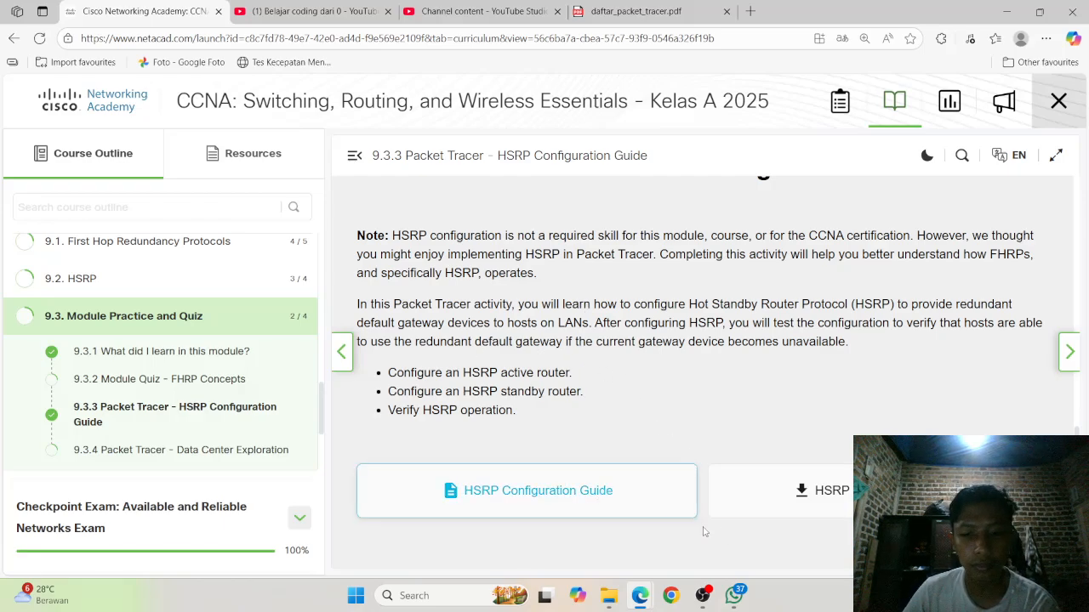
{"action": "left_click", "coordinate": [609, 596]}
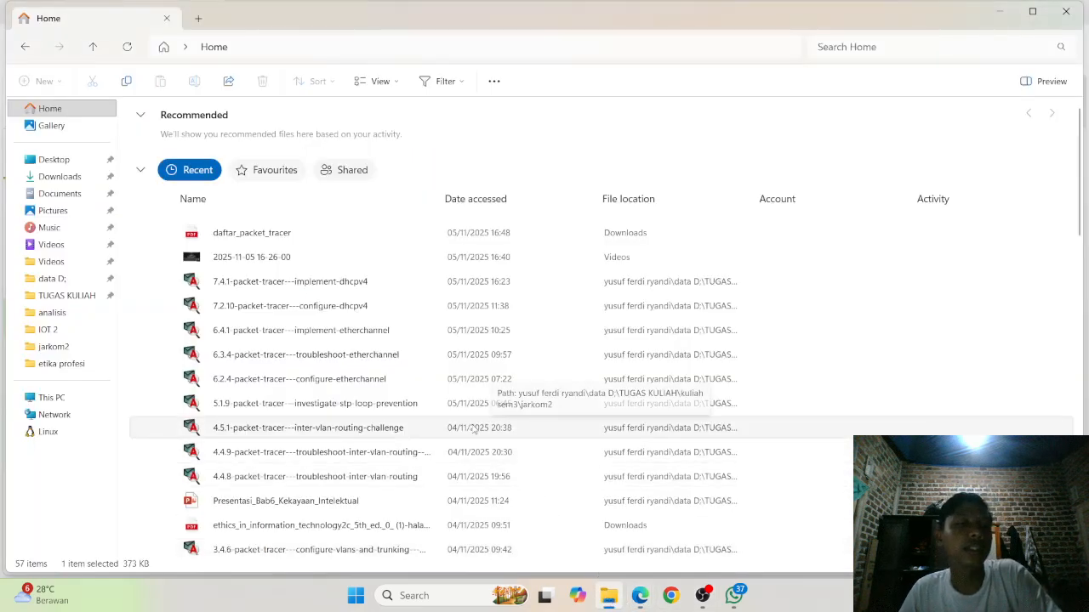
{"action": "left_click", "coordinate": [52, 347]}
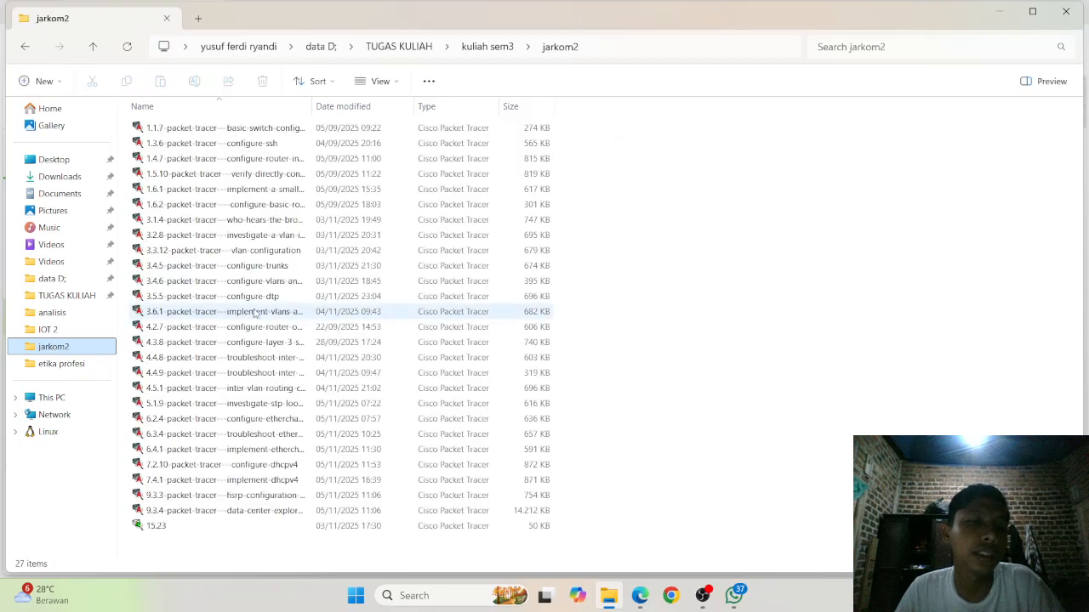
{"action": "left_click", "coordinate": [232, 494]}
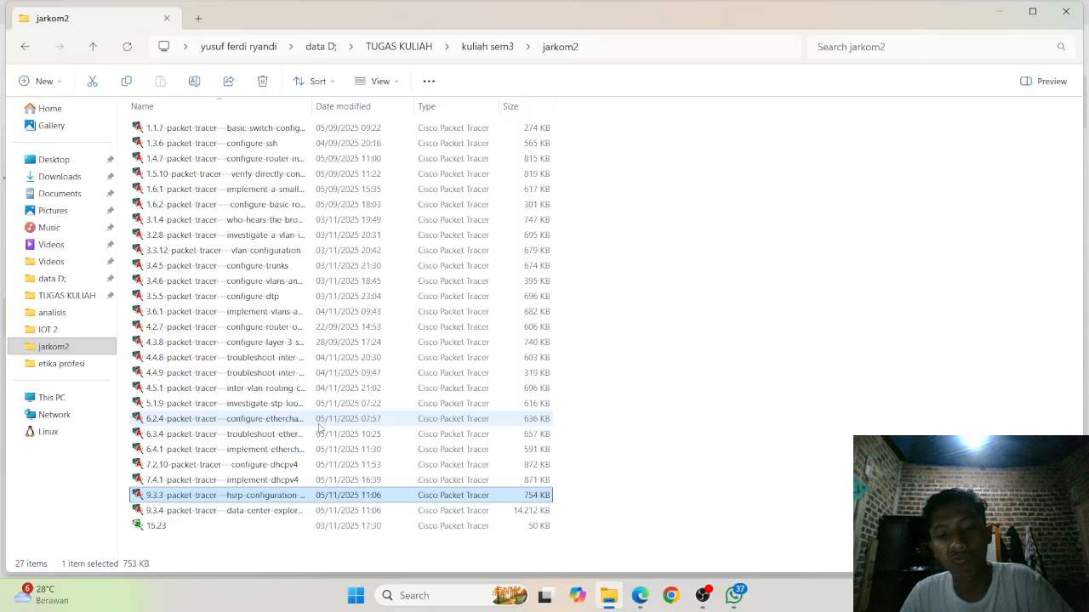
{"action": "key", "text": "Return"}
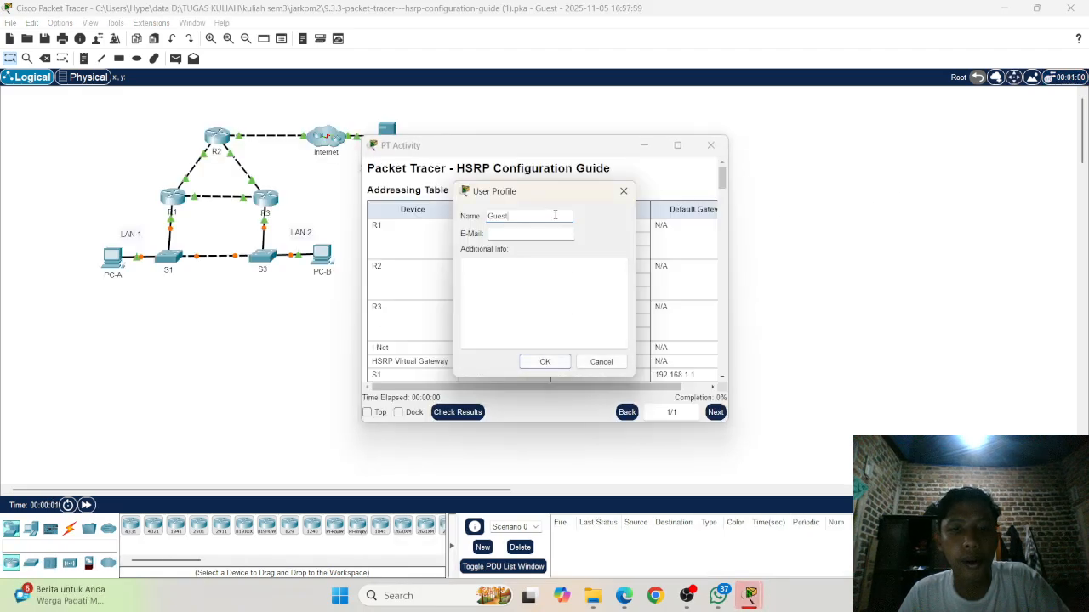
Step: Enter the user's first name as the user profile name for the activity
{"action": "double_click", "coordinate": [549, 219]}
{"action": "type", "text": "y"}
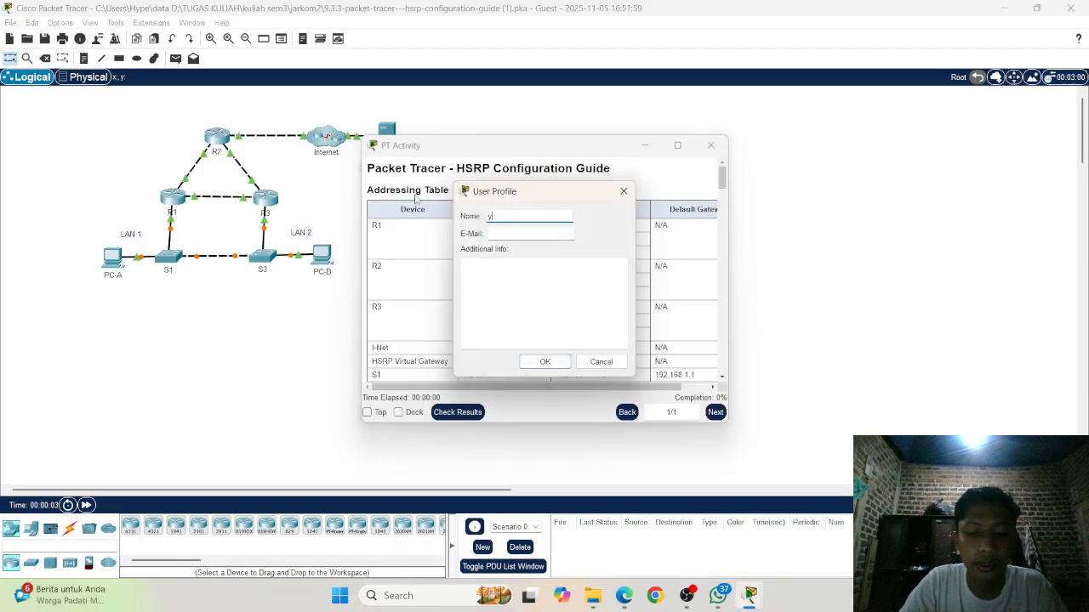
{"action": "type", "text": "usuf"}
{"action": "key", "text": "Return"}
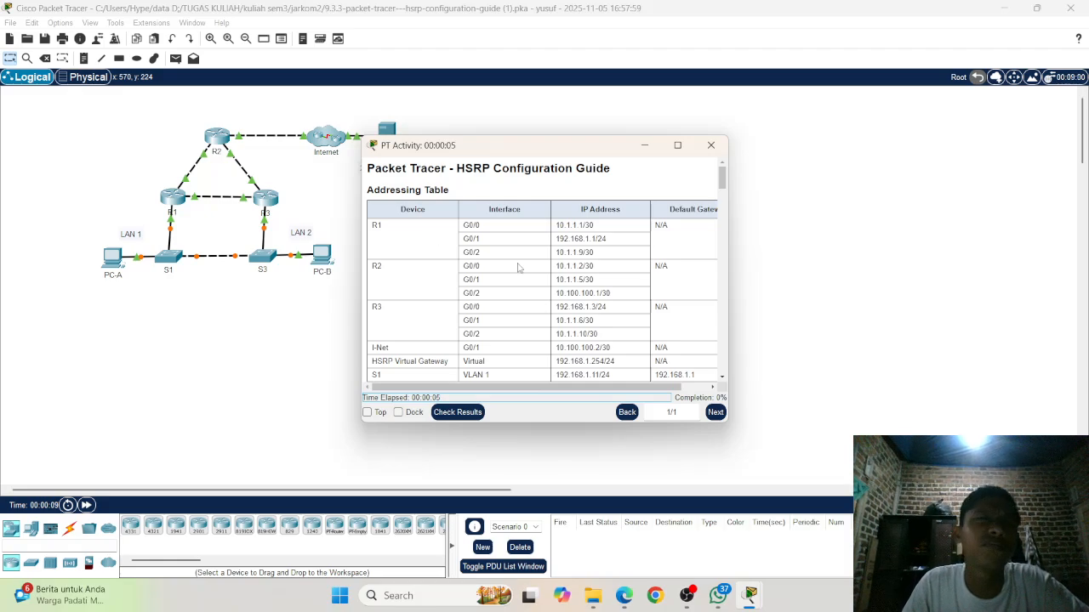
Step: Move the activity instructions clear of the network topology and read the addressing table and the objectives paragraph
{"action": "left_click_drag", "start_coordinate": [550, 147], "coordinate": [877, 132]}
{"action": "scroll", "coordinate": [891, 228], "scroll_direction": "down", "scroll_amount": 3}
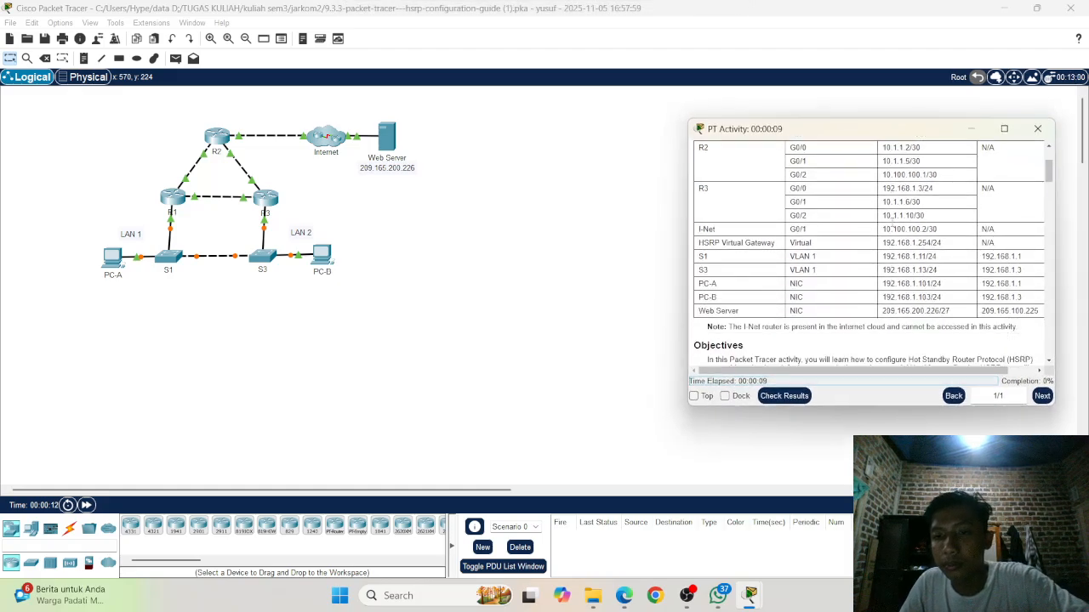
{"action": "scroll", "coordinate": [891, 228], "scroll_direction": "down", "scroll_amount": 2}
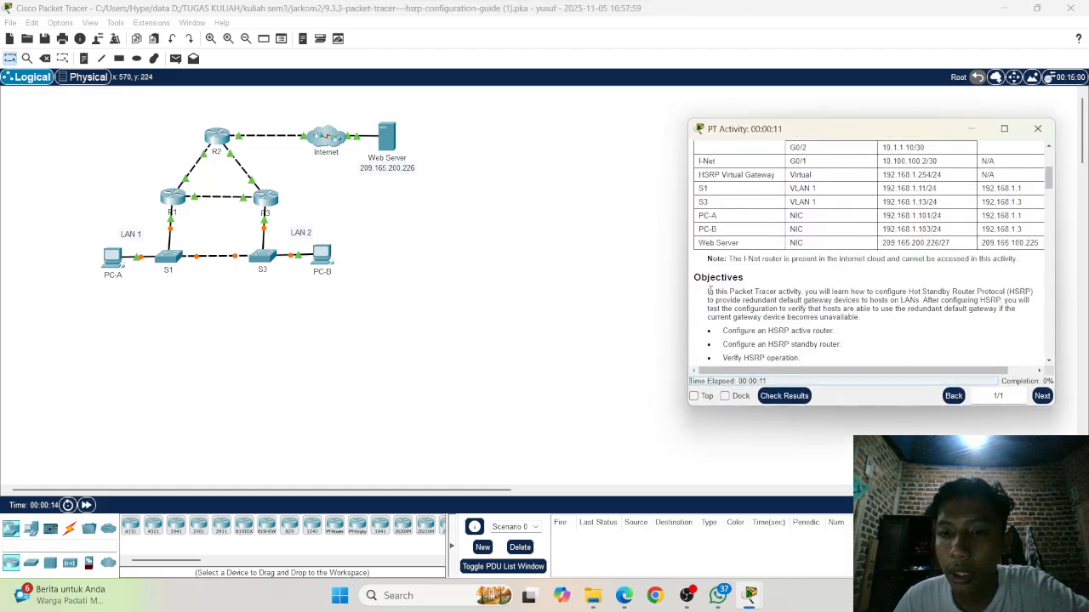
{"action": "scroll", "coordinate": [779, 298], "scroll_direction": "down", "scroll_amount": 1}
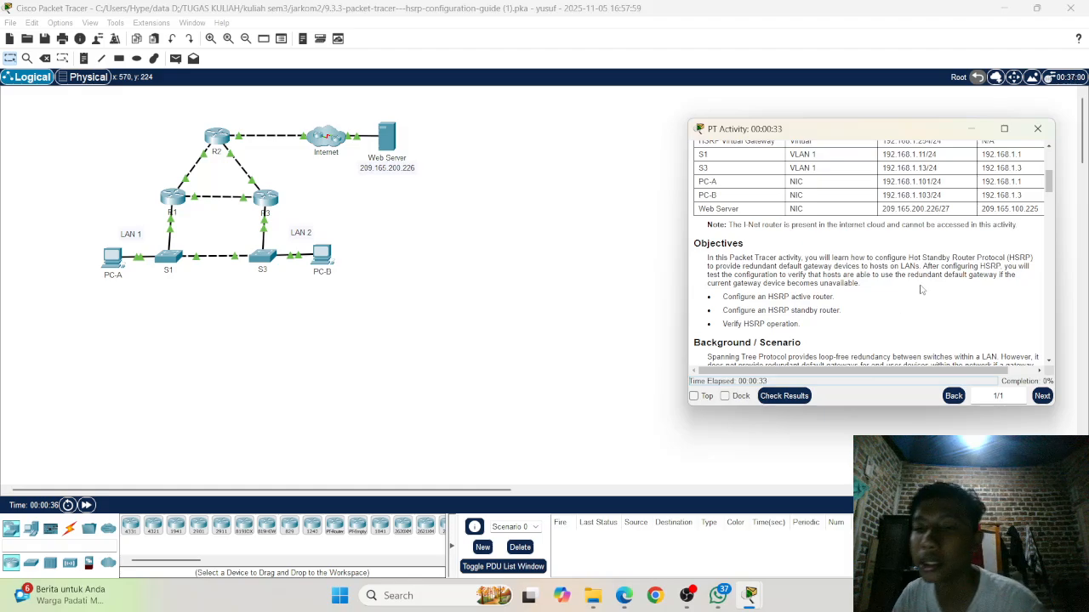
{"action": "left_click_drag", "start_coordinate": [911, 266], "coordinate": [991, 258]}
{"action": "left_click", "coordinate": [986, 285]}
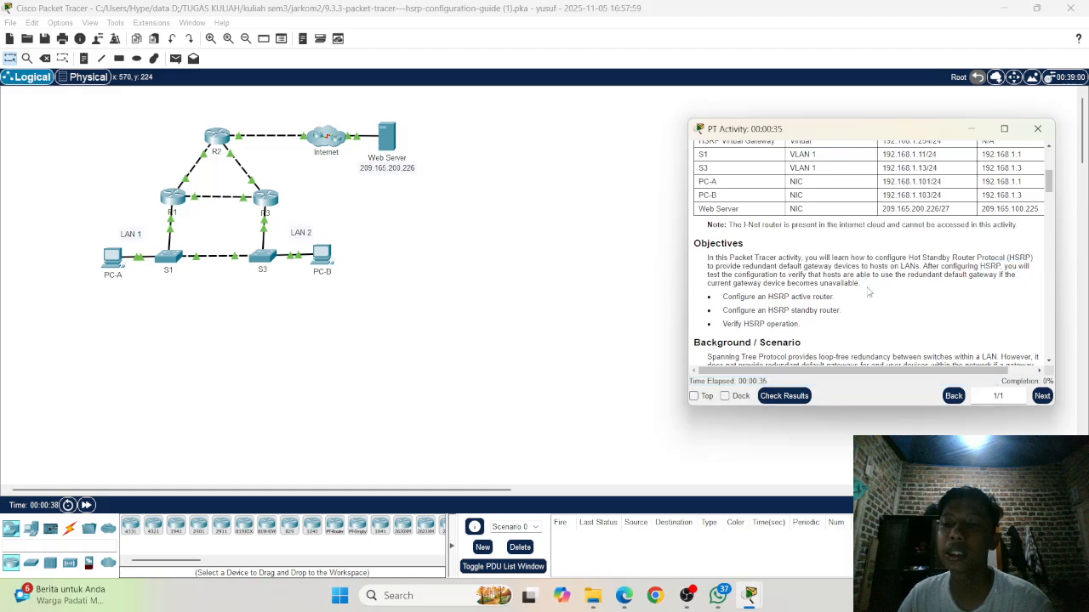
{"action": "left_click_drag", "start_coordinate": [712, 283], "coordinate": [776, 276]}
{"action": "left_click_drag", "start_coordinate": [820, 313], "coordinate": [817, 311]}
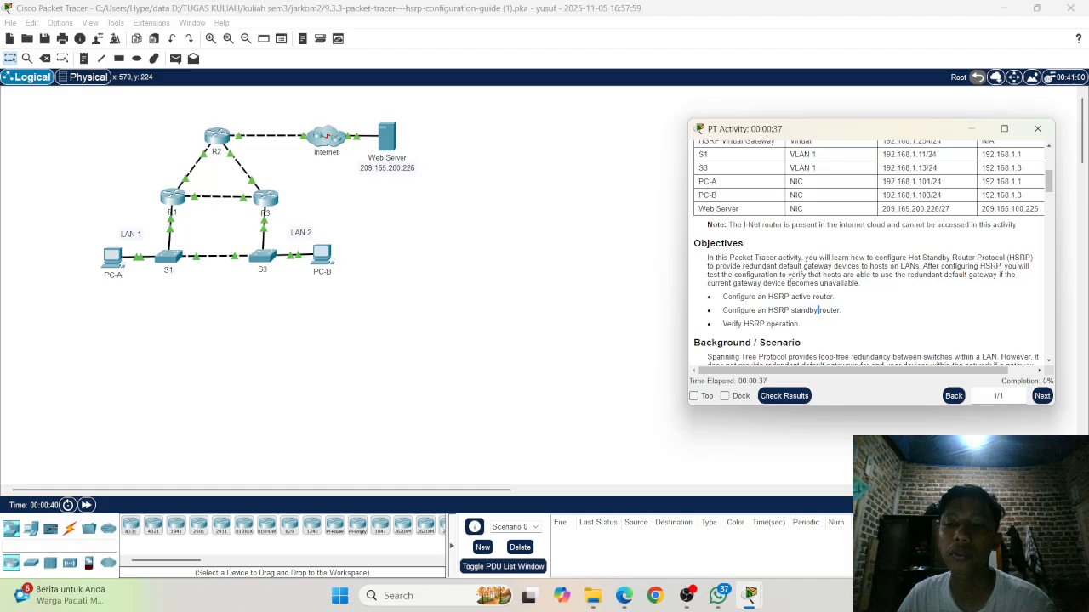
{"action": "left_click_drag", "start_coordinate": [788, 276], "coordinate": [968, 276]}
{"action": "left_click", "coordinate": [868, 304]}
{"action": "left_click", "coordinate": [905, 306]}
{"action": "left_click", "coordinate": [938, 288]}
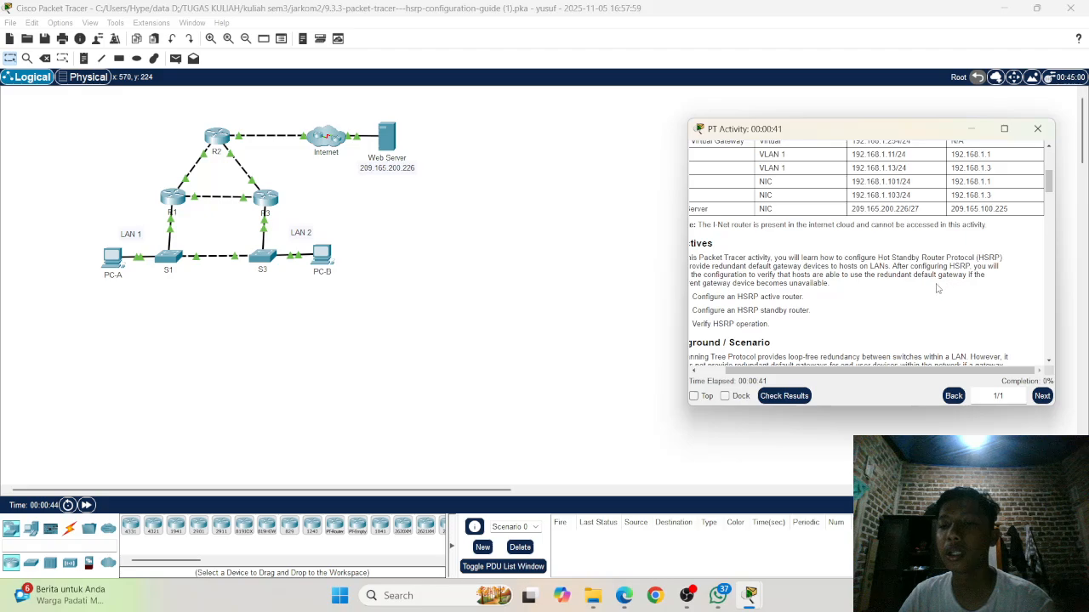
{"action": "left_click_drag", "start_coordinate": [887, 371], "coordinate": [804, 388]}
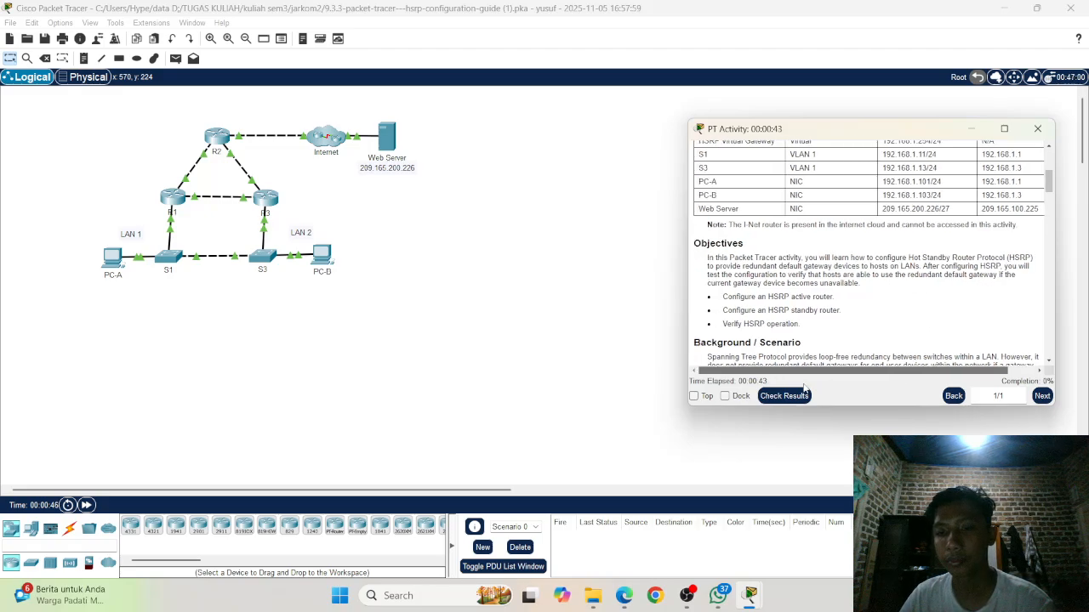
{"action": "left_click_drag", "start_coordinate": [711, 281], "coordinate": [788, 292]}
{"action": "left_click", "coordinate": [861, 293]}
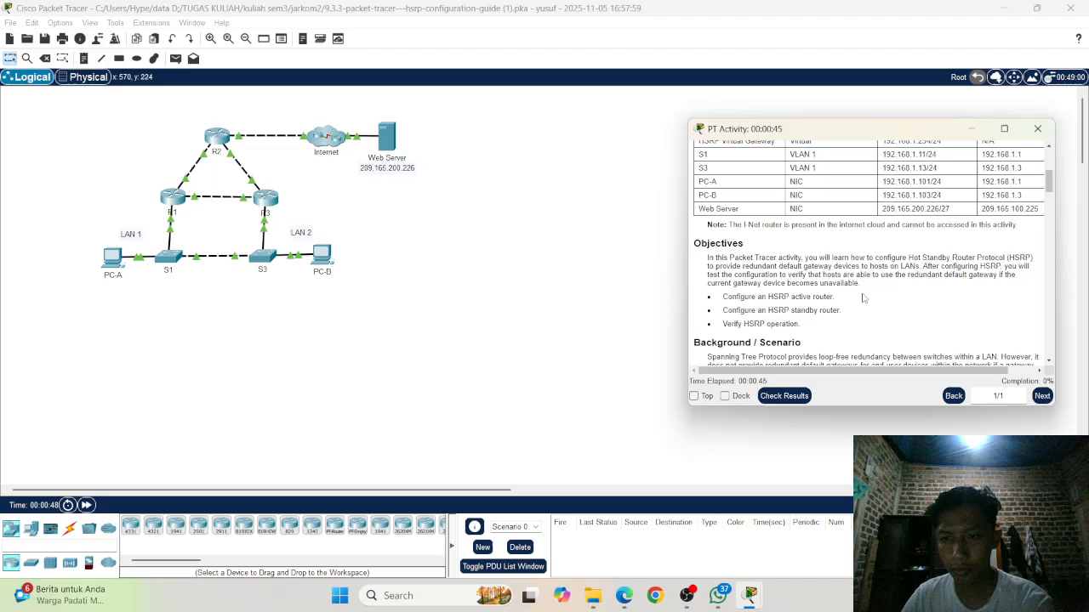
Step: Read the list of objectives and the background scenario, and look through the Part 1 and Part 2 instructions
{"action": "scroll", "coordinate": [863, 297], "scroll_direction": "down", "scroll_amount": 1}
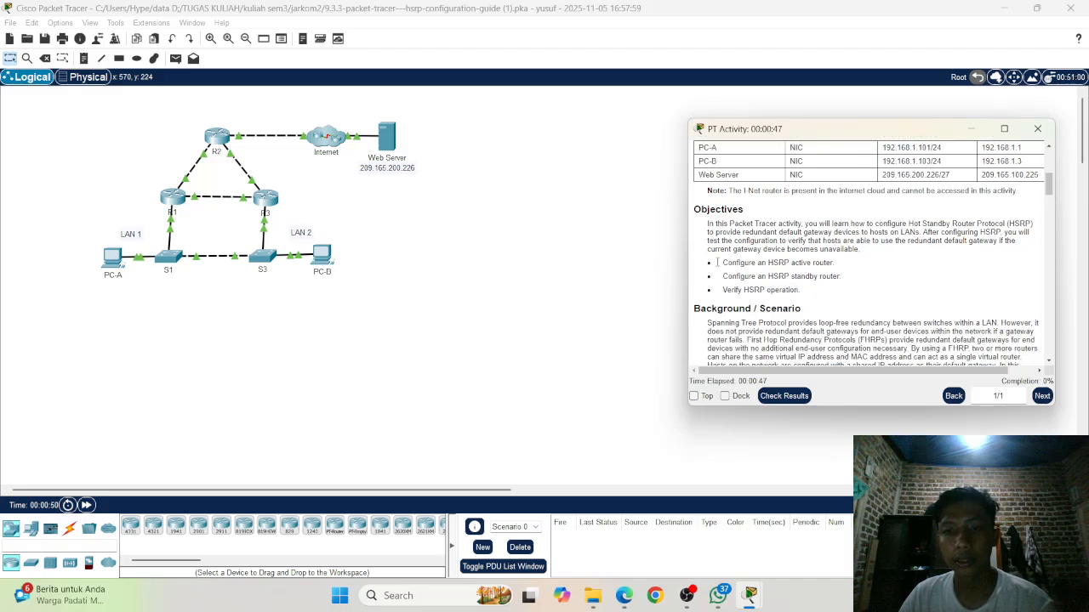
{"action": "left_click_drag", "start_coordinate": [717, 263], "coordinate": [848, 270]}
{"action": "triple_click", "coordinate": [855, 273]}
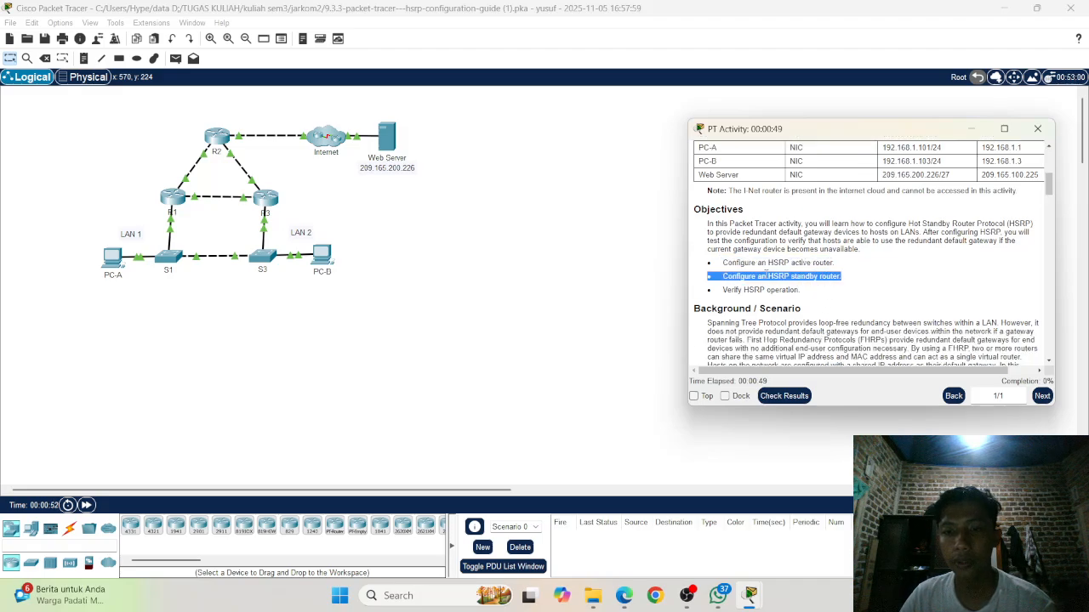
{"action": "left_click_drag", "start_coordinate": [726, 290], "coordinate": [851, 291]}
{"action": "left_click", "coordinate": [841, 296]}
{"action": "left_click", "coordinate": [761, 300]}
{"action": "scroll", "coordinate": [747, 303], "scroll_direction": "down", "scroll_amount": 3}
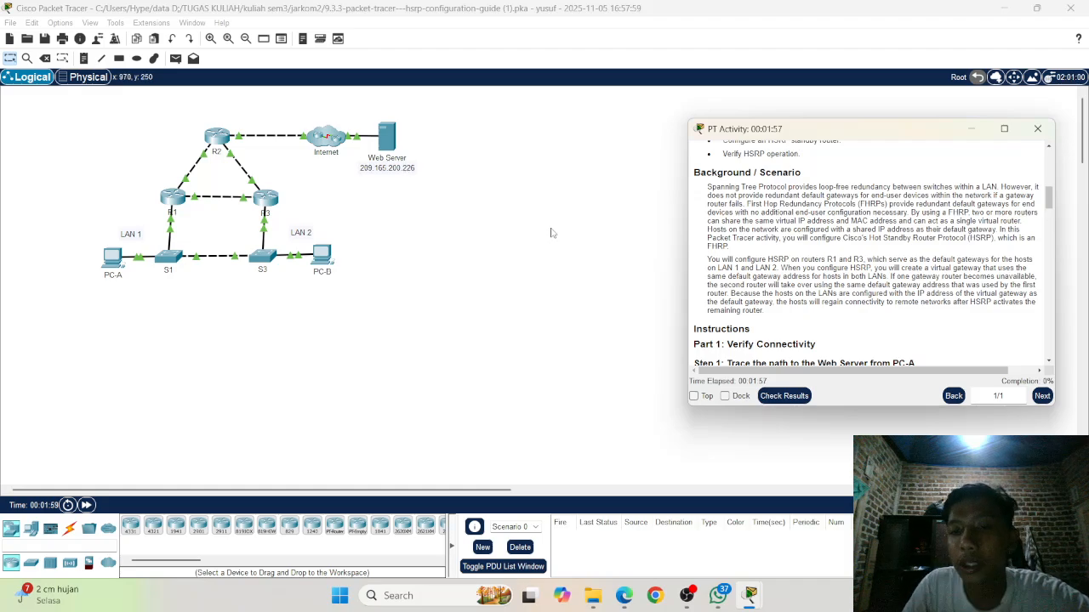
{"action": "scroll", "coordinate": [803, 268], "scroll_direction": "down", "scroll_amount": 10}
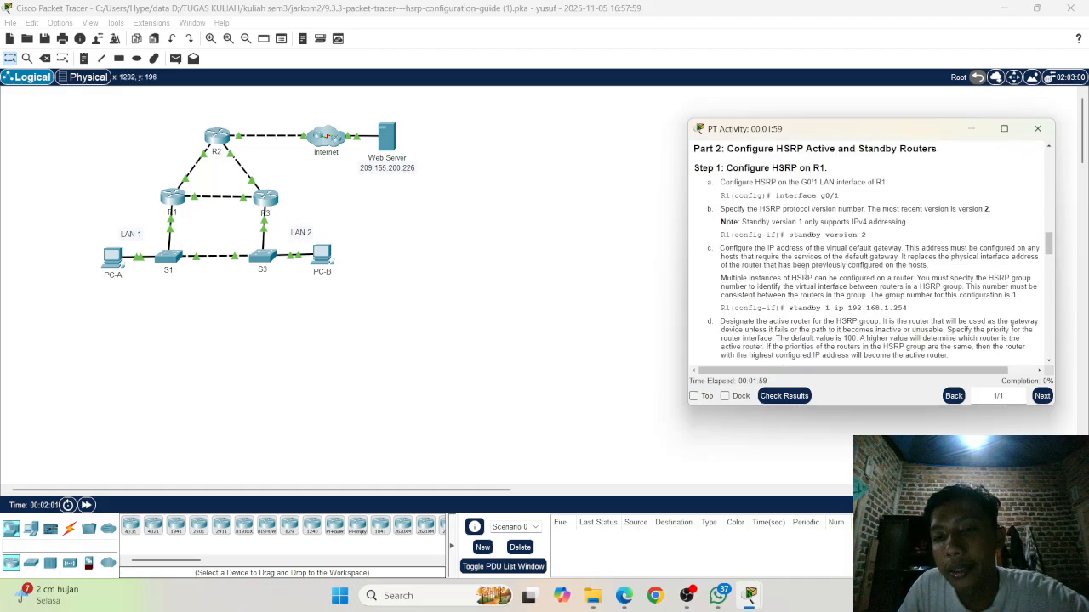
{"action": "scroll", "coordinate": [807, 271], "scroll_direction": "up", "scroll_amount": 8}
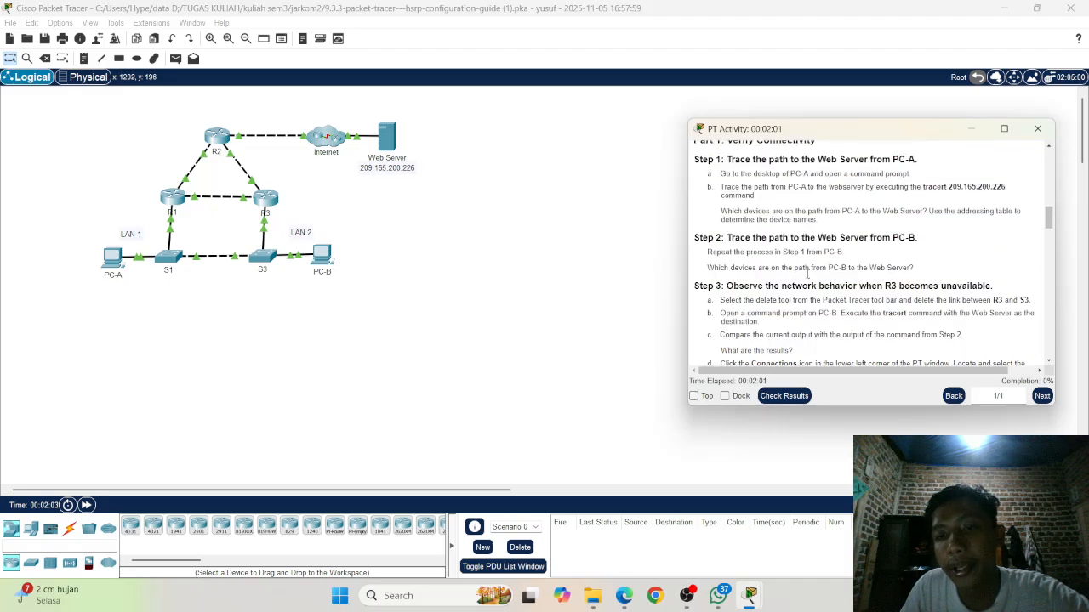
{"action": "scroll", "coordinate": [808, 270], "scroll_direction": "down", "scroll_amount": 2}
{"action": "scroll", "coordinate": [800, 256], "scroll_direction": "up", "scroll_amount": 2}
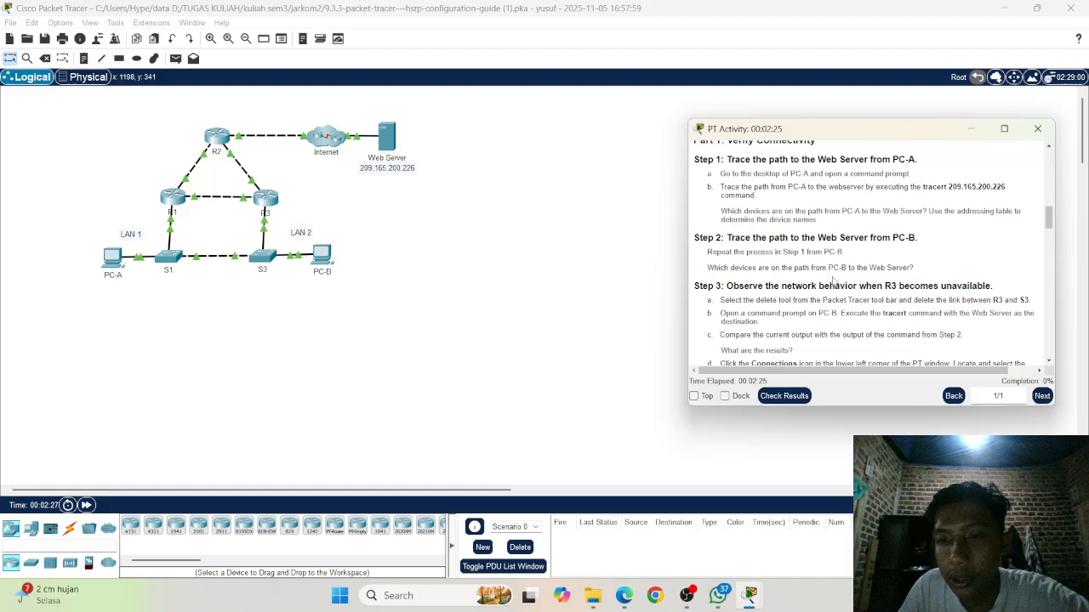
Step: Copy the command tracert 209.165.200.226 from Part 1, Step 1 of the instructions
{"action": "scroll", "coordinate": [747, 266], "scroll_direction": "up", "scroll_amount": 1}
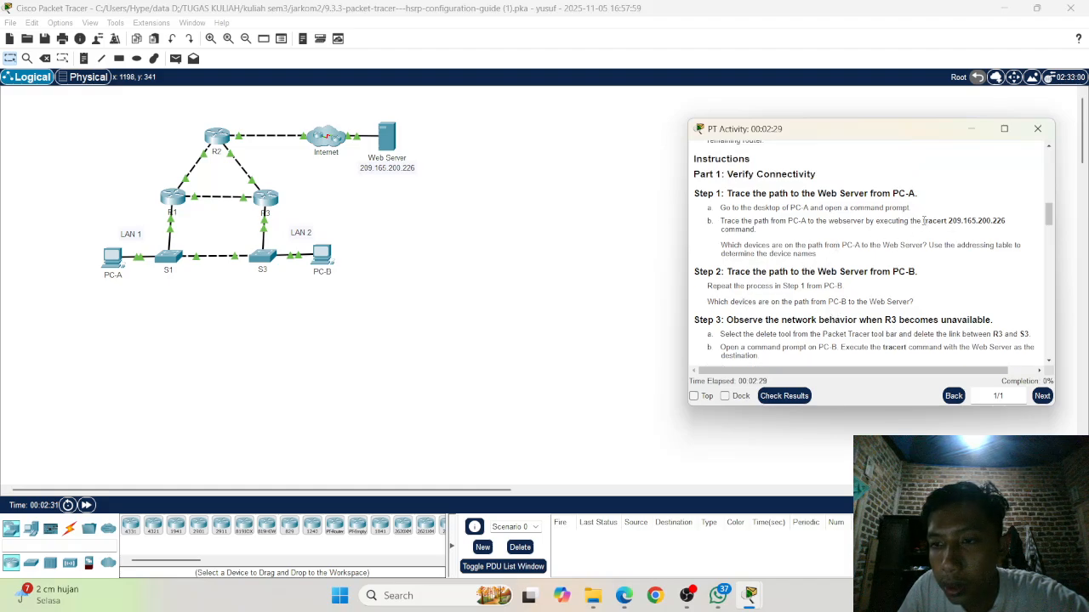
{"action": "left_click_drag", "start_coordinate": [923, 219], "coordinate": [1009, 223]}
{"action": "key", "text": "ctrl+c"}
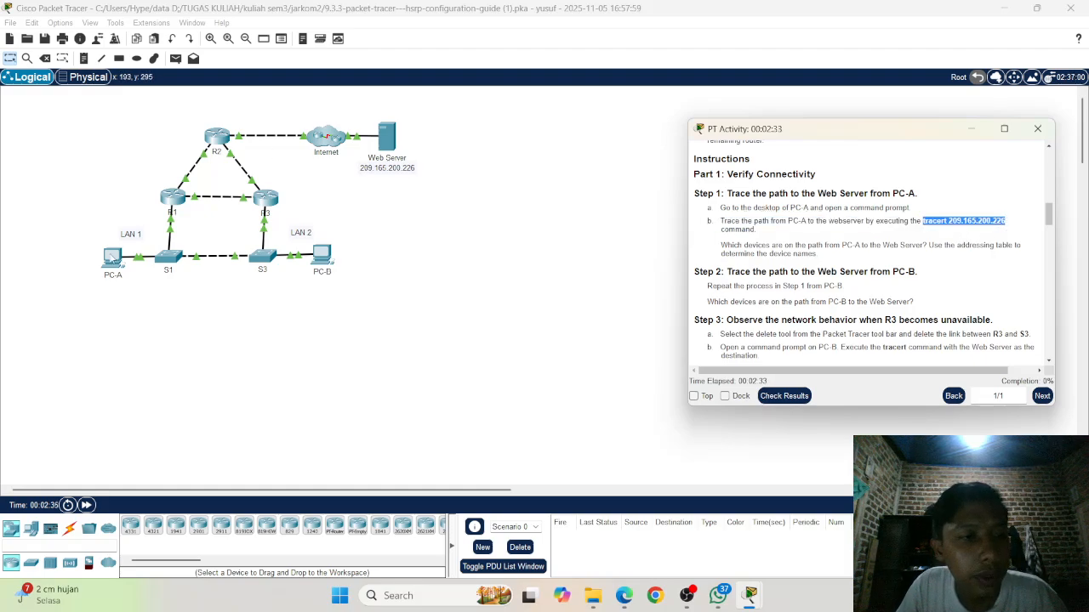
Step: Open the command prompt on PC-A and run the copied tracert 209.165.200.226 command to trace the path to the Web Server
{"action": "left_click", "coordinate": [115, 255]}
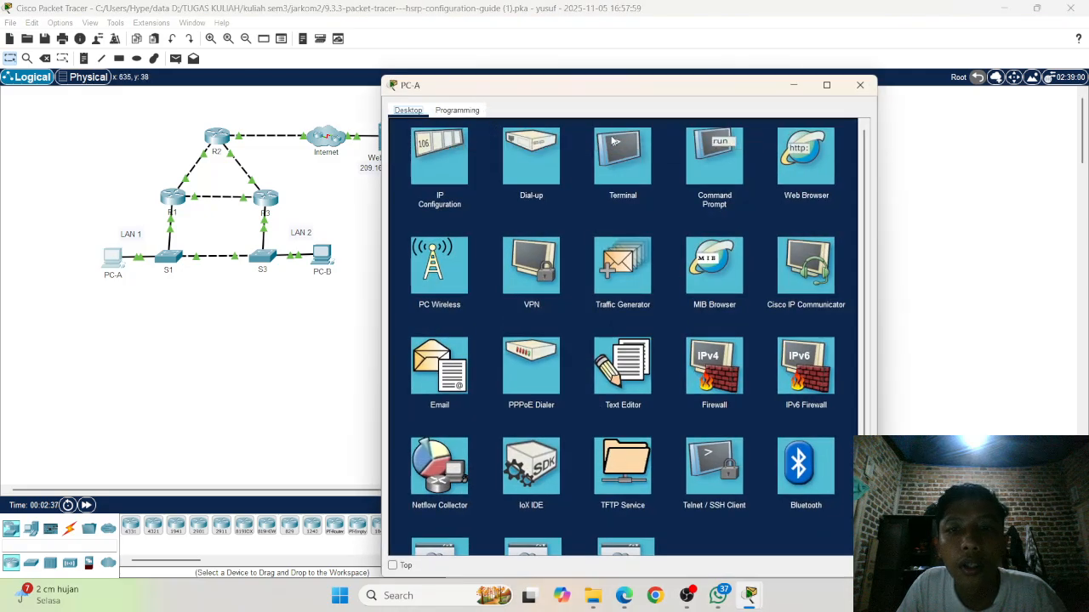
{"action": "left_click", "coordinate": [713, 174]}
{"action": "left_click_drag", "start_coordinate": [678, 90], "coordinate": [303, 77]}
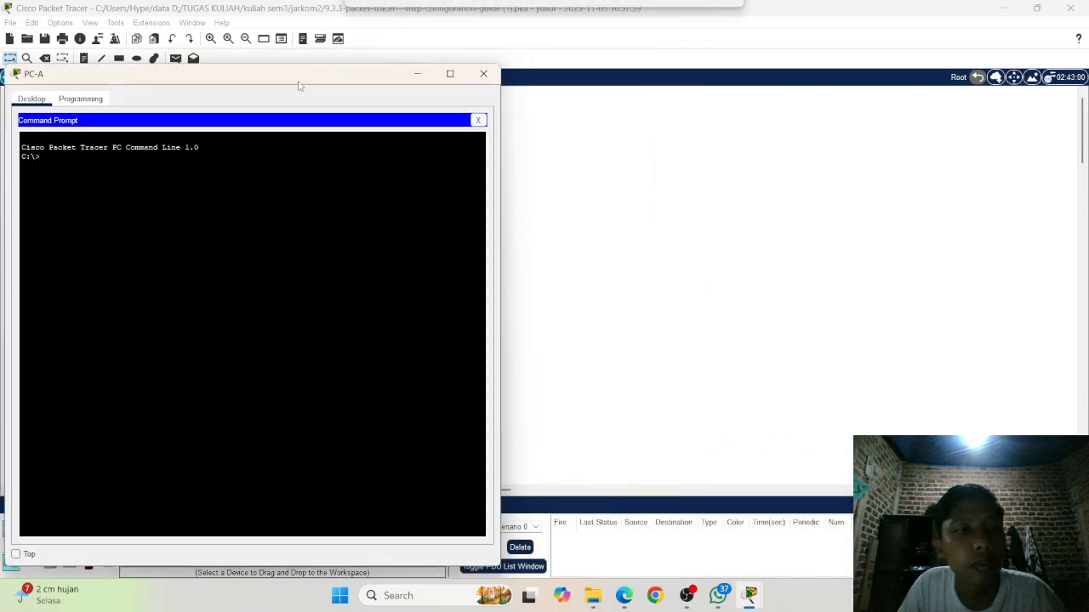
{"action": "key", "text": "Return"}
{"action": "right_click", "coordinate": [207, 180]}
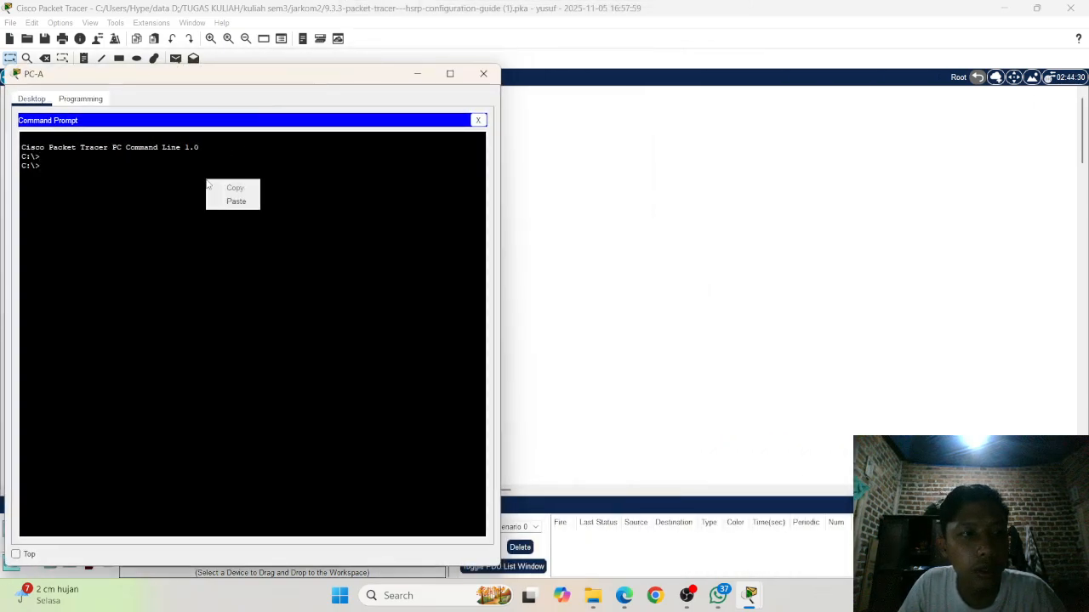
{"action": "left_click", "coordinate": [243, 204]}
{"action": "key", "text": "Return"}
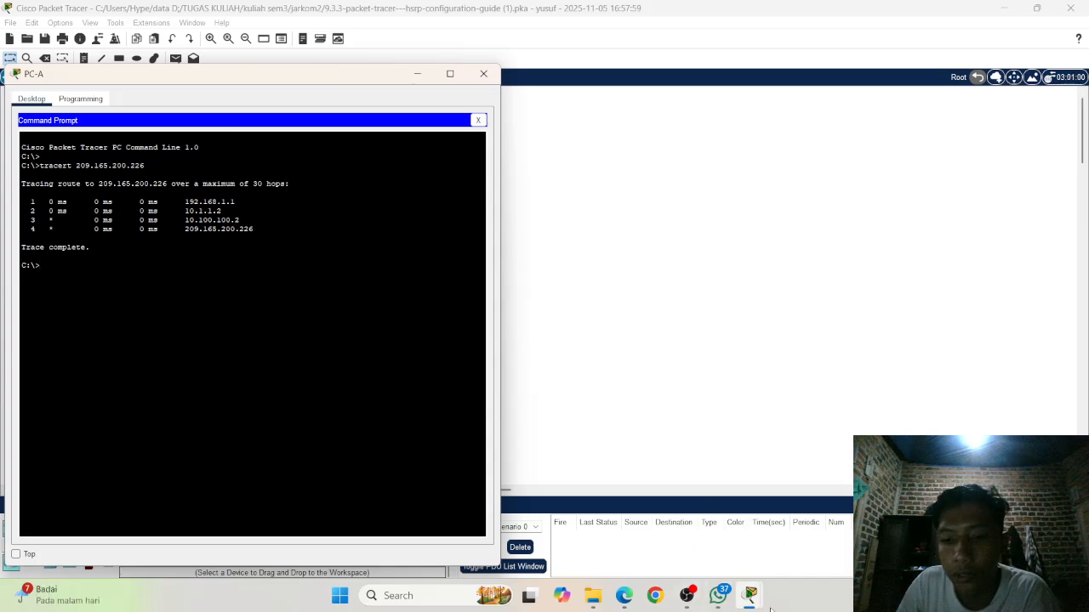
Step: Compare the hops in PC-A's trace with the addressing table and the topology to identify the devices on the path
{"action": "mouse_move", "coordinate": [748, 596]}
{"action": "left_click", "coordinate": [775, 542]}
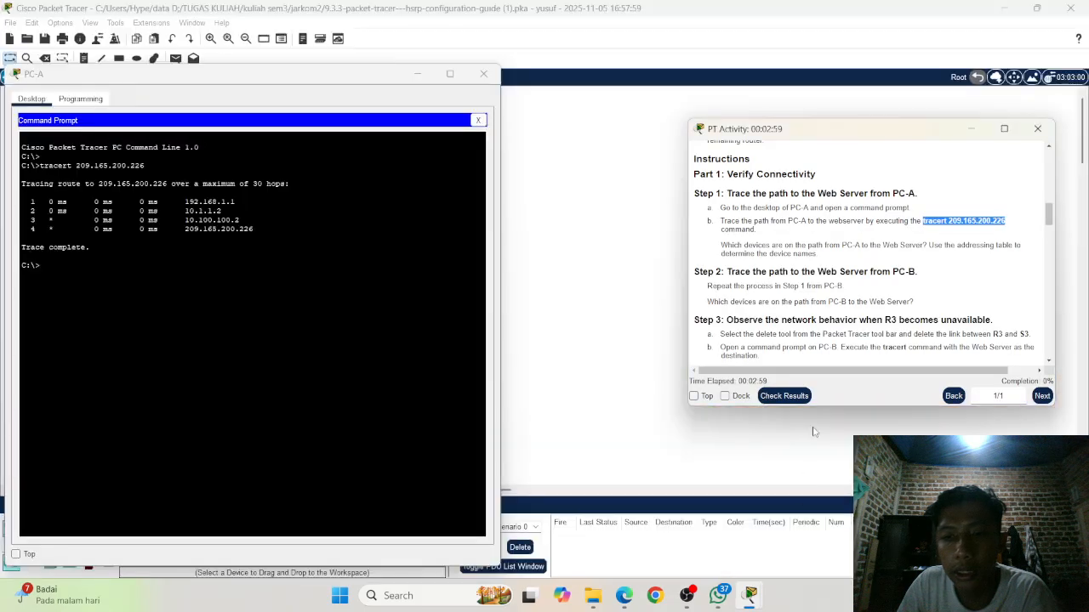
{"action": "scroll", "coordinate": [825, 247], "scroll_direction": "up", "scroll_amount": 6}
{"action": "scroll", "coordinate": [853, 258], "scroll_direction": "up", "scroll_amount": 4}
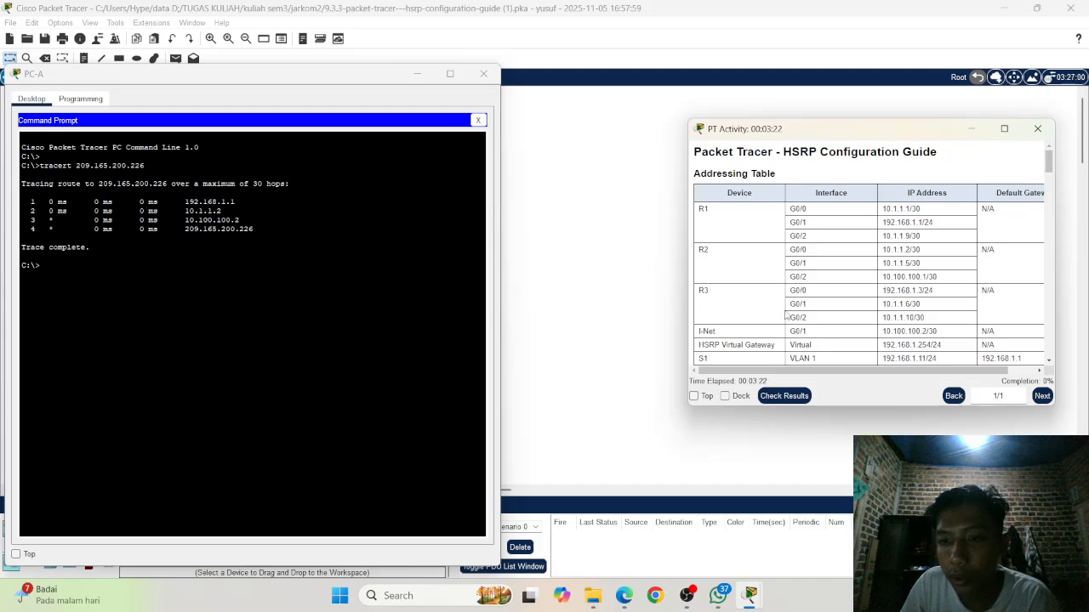
{"action": "scroll", "coordinate": [785, 313], "scroll_direction": "down", "scroll_amount": 1}
{"action": "scroll", "coordinate": [786, 313], "scroll_direction": "down", "scroll_amount": 1}
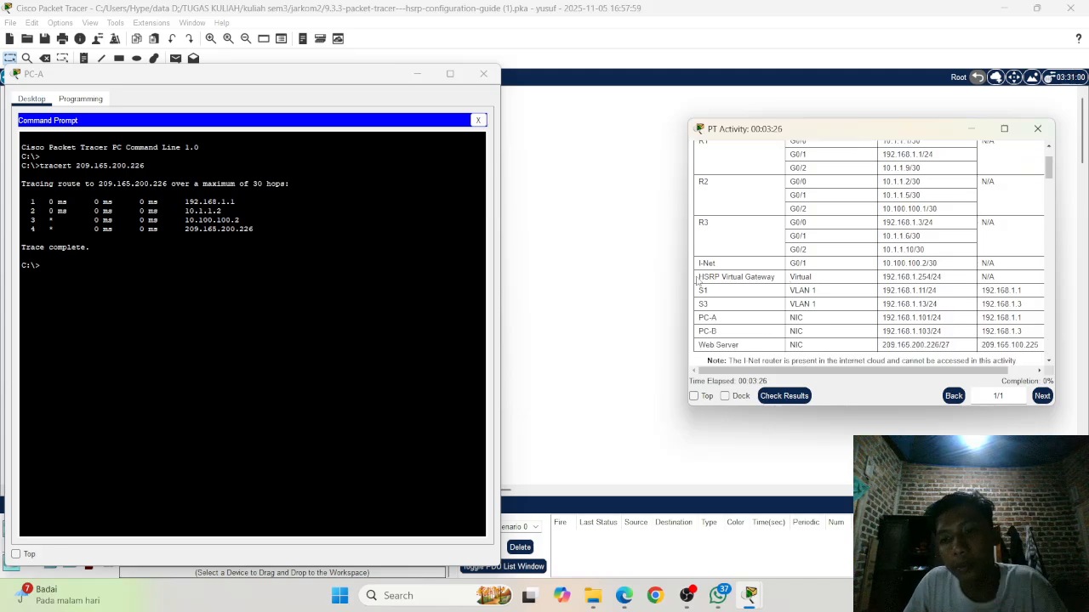
{"action": "left_click_drag", "start_coordinate": [310, 79], "coordinate": [404, 359]}
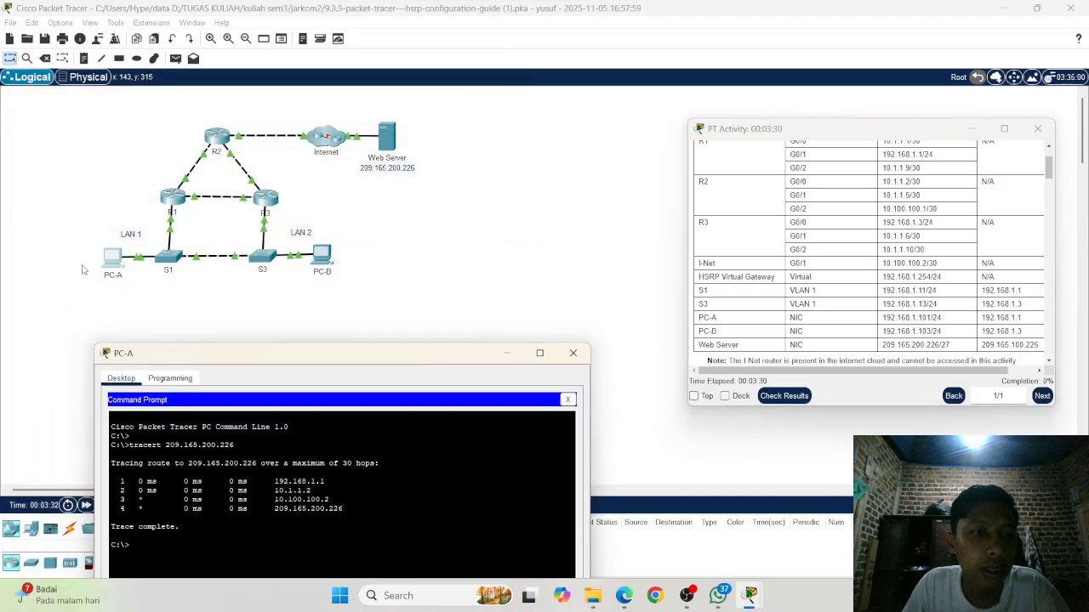
{"action": "scroll", "coordinate": [723, 323], "scroll_direction": "up", "scroll_amount": 3}
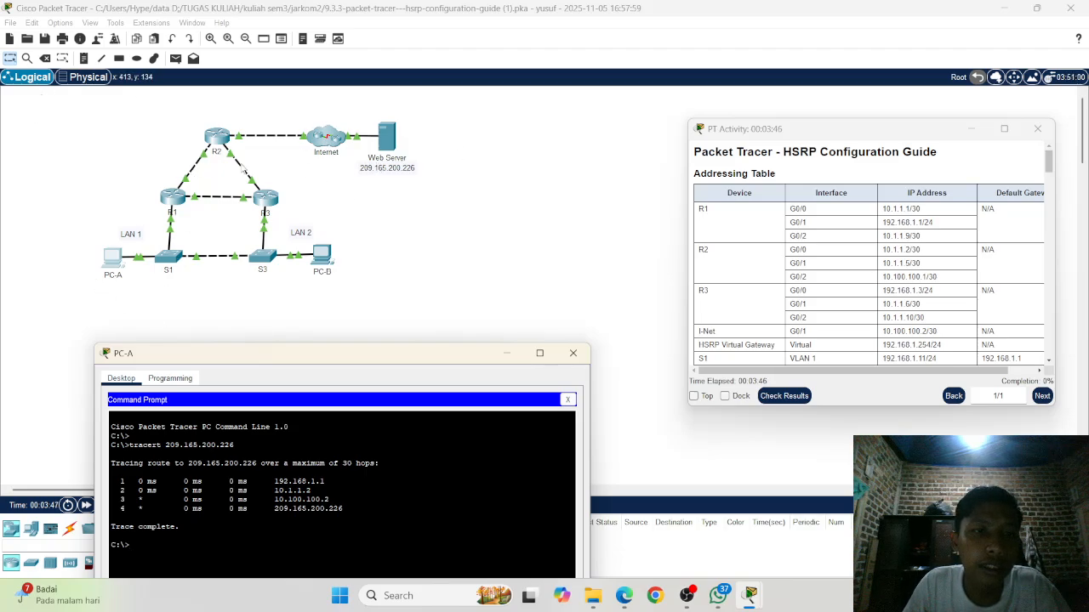
{"action": "left_click_drag", "start_coordinate": [290, 353], "coordinate": [237, 194]}
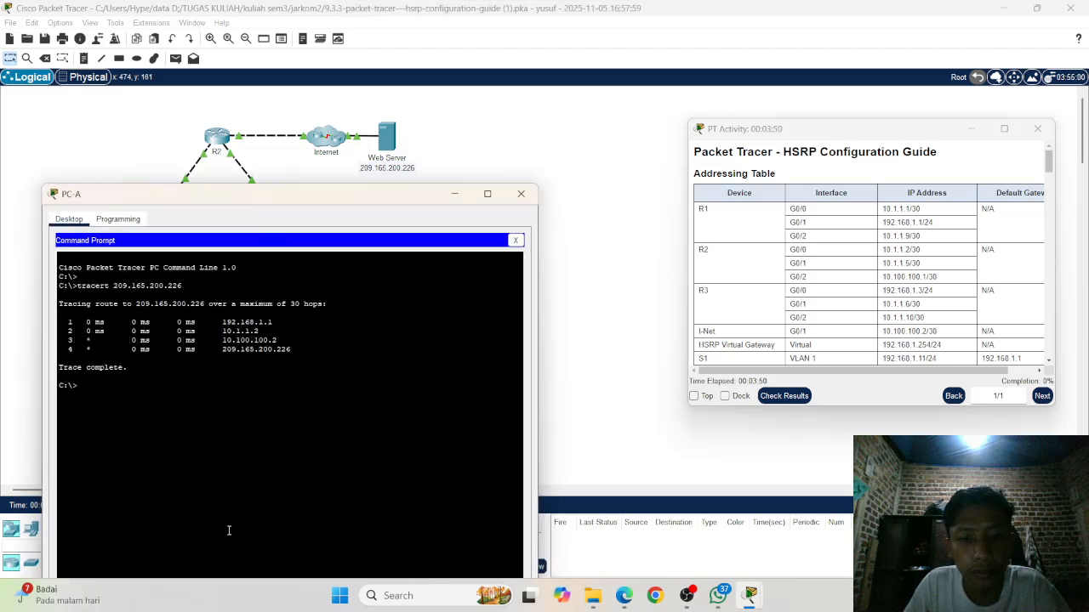
{"action": "left_click_drag", "start_coordinate": [276, 196], "coordinate": [271, 128]}
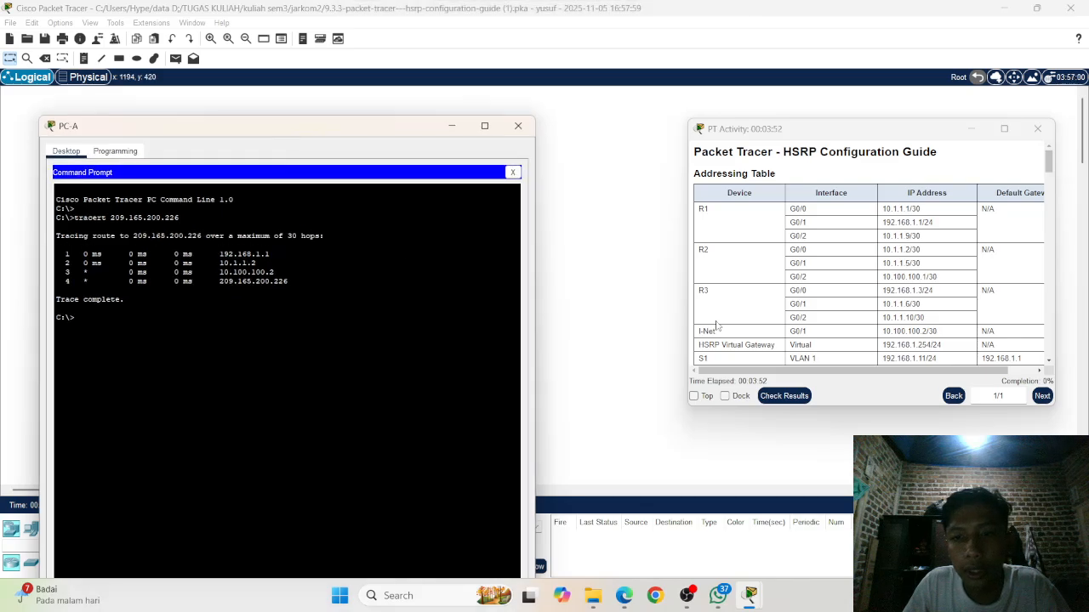
{"action": "scroll", "coordinate": [865, 299], "scroll_direction": "down", "scroll_amount": 3}
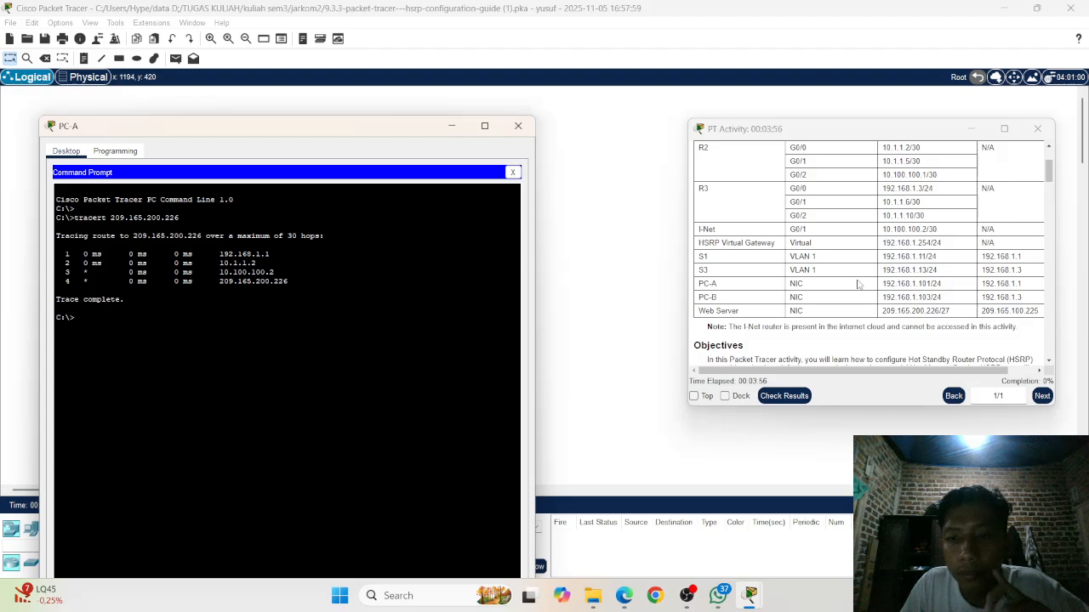
Step: Open the command prompt on PC-B and run tracert 209.165.200.226 to trace the path to the Web Server
{"action": "scroll", "coordinate": [851, 269], "scroll_direction": "up", "scroll_amount": 3}
{"action": "scroll", "coordinate": [849, 267], "scroll_direction": "down", "scroll_amount": 15}
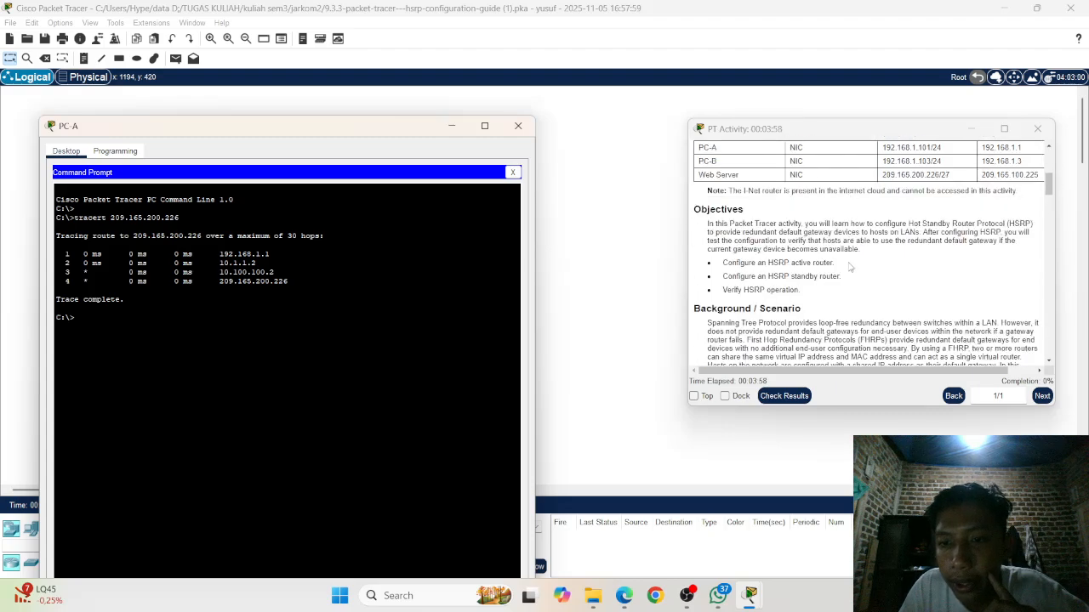
{"action": "scroll", "coordinate": [848, 269], "scroll_direction": "down", "scroll_amount": 2}
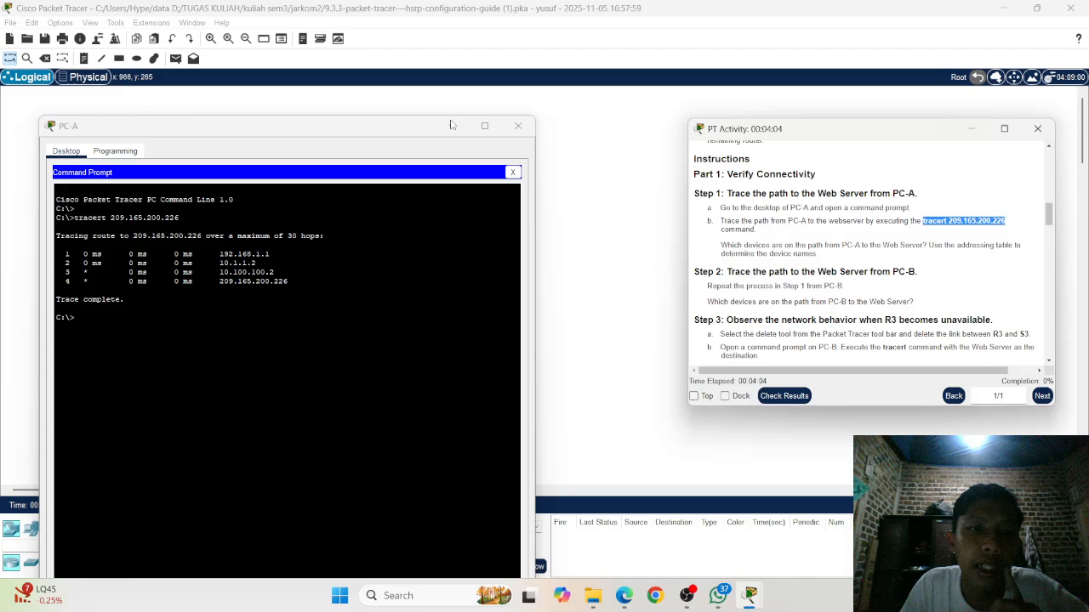
{"action": "left_click", "coordinate": [518, 126]}
{"action": "left_click", "coordinate": [323, 257]}
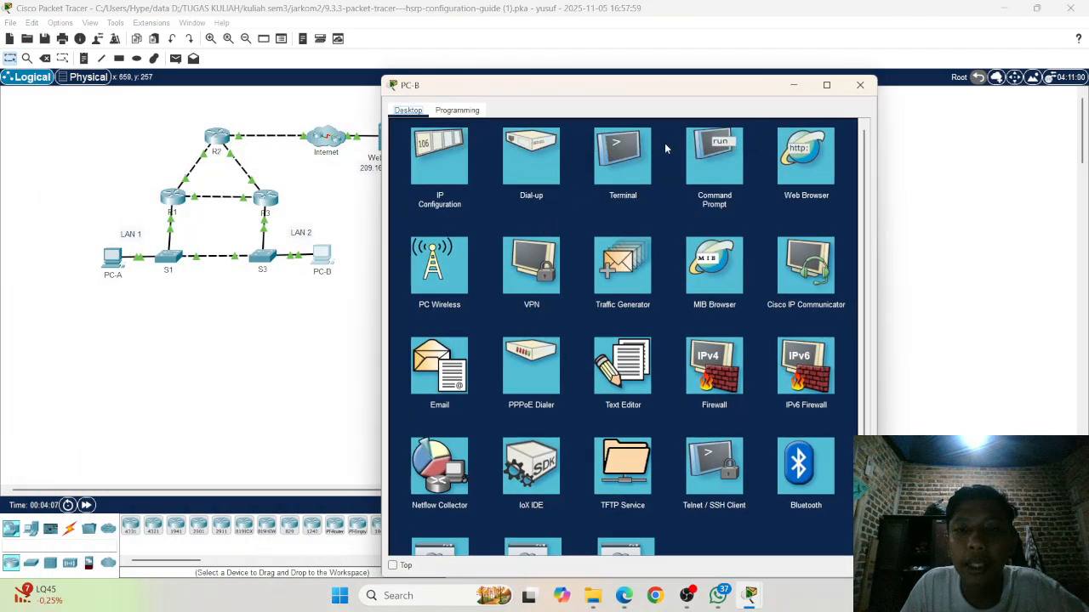
{"action": "left_click", "coordinate": [707, 152]}
{"action": "left_click_drag", "start_coordinate": [648, 89], "coordinate": [312, 44]}
{"action": "key", "text": "Return"}
{"action": "key", "text": "Return"}
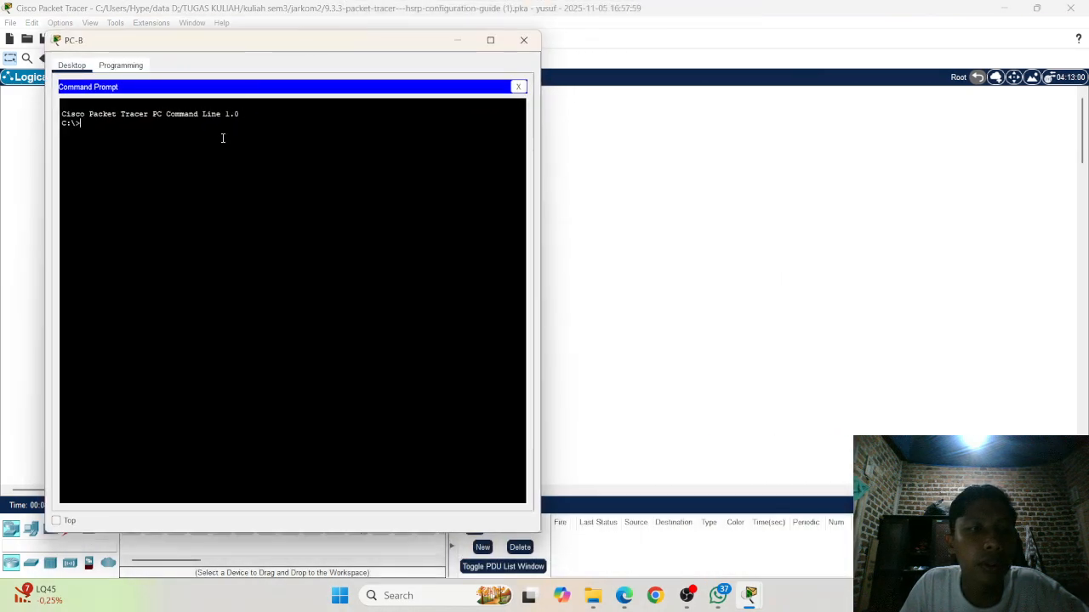
{"action": "right_click", "coordinate": [223, 140]}
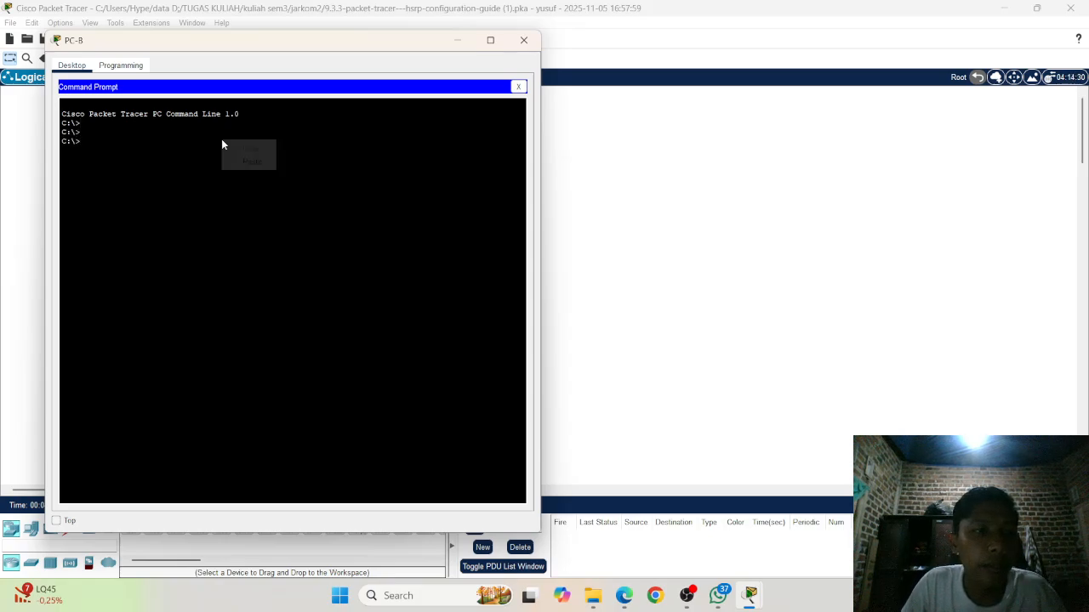
{"action": "left_click", "coordinate": [263, 165]}
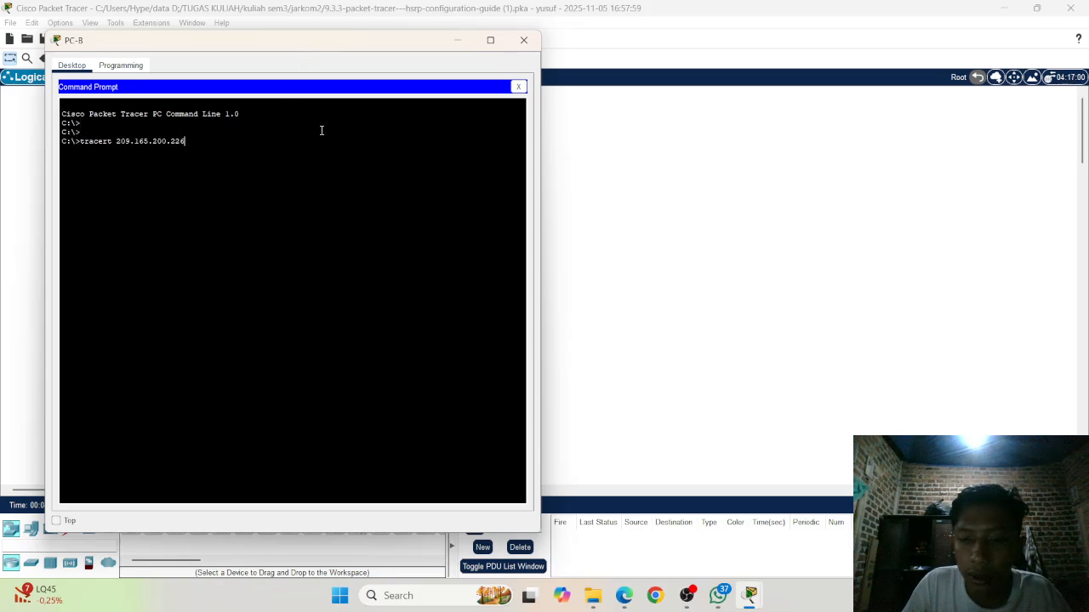
{"action": "key", "text": "Return"}
Step: Compare the hops in PC-B's trace with the topology and addressing table, and look through the Step 3 instructions
{"action": "left_click_drag", "start_coordinate": [322, 48], "coordinate": [373, 310]}
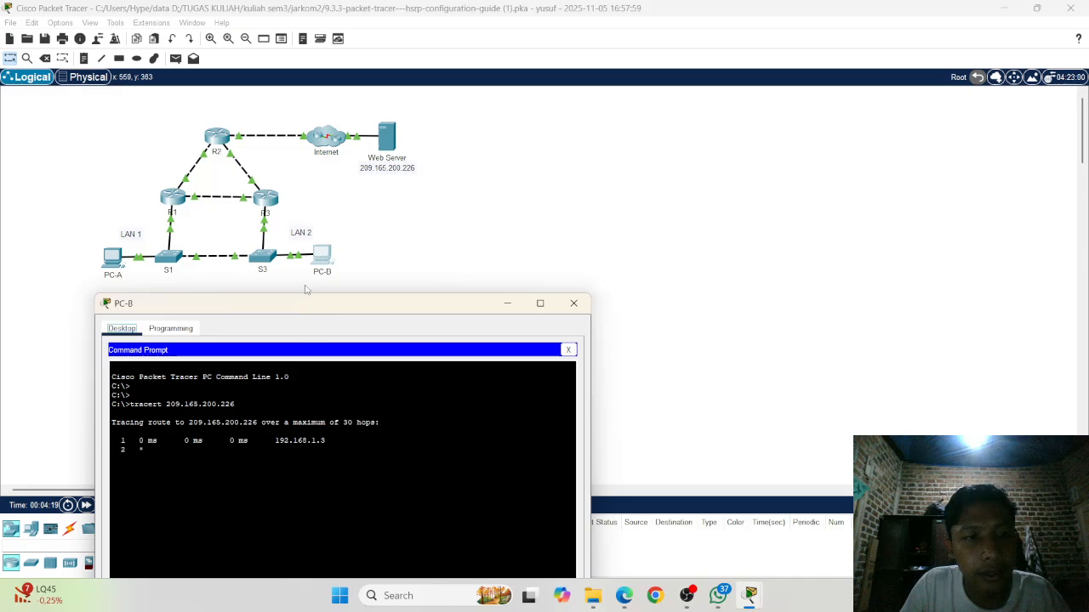
{"action": "left_click_drag", "start_coordinate": [305, 299], "coordinate": [209, 83]}
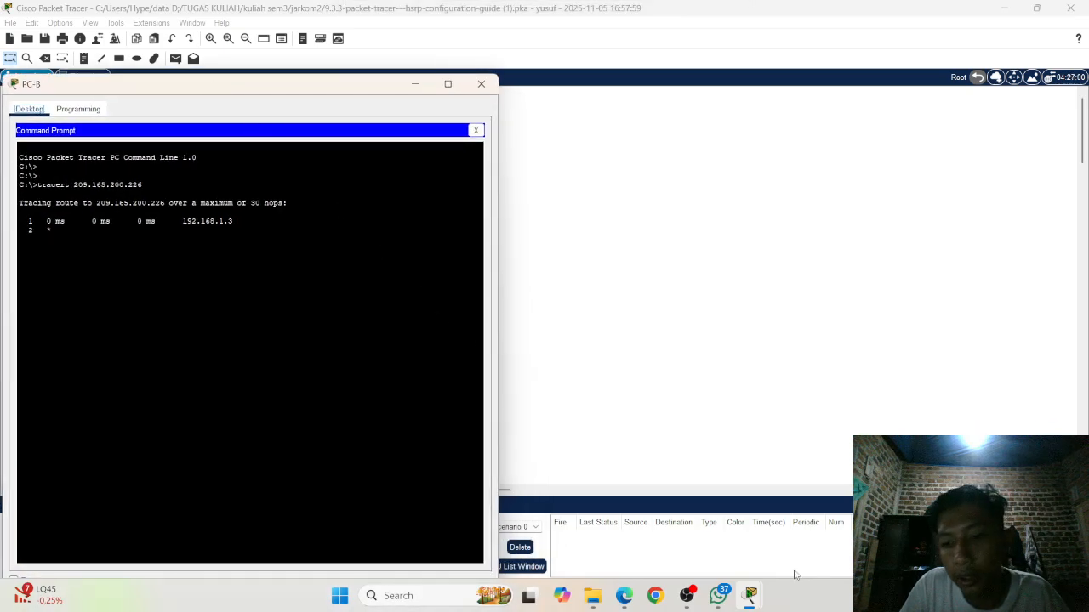
{"action": "mouse_move", "coordinate": [749, 600]}
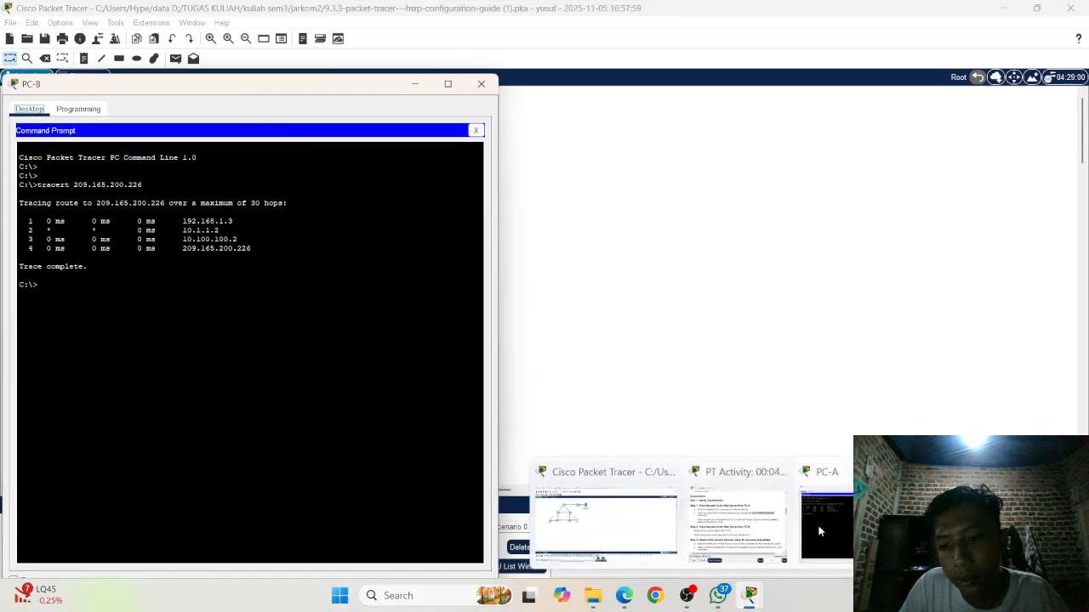
{"action": "mouse_move", "coordinate": [833, 529]}
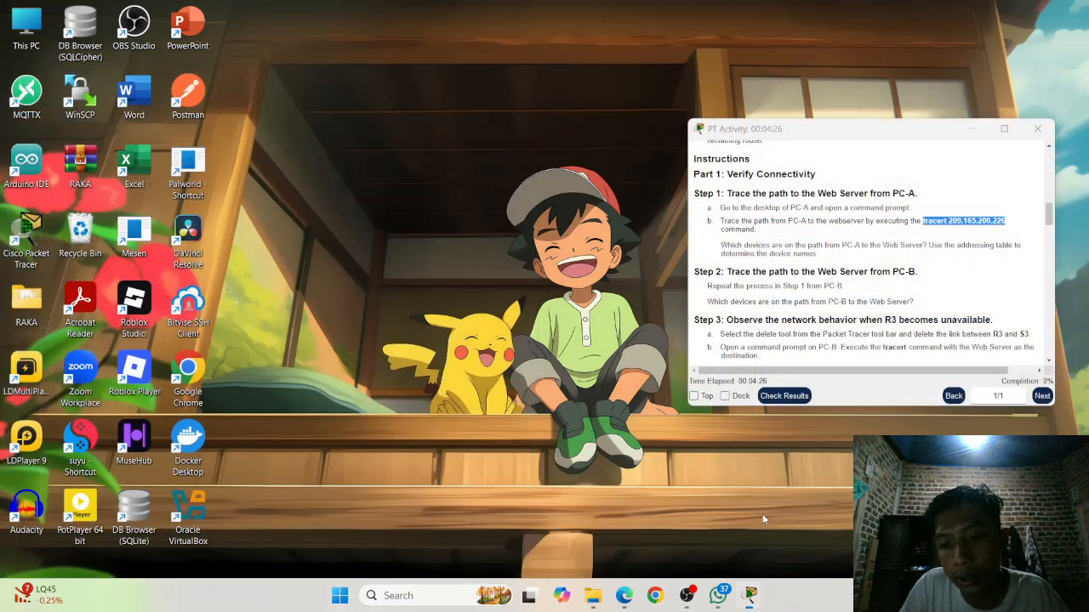
{"action": "left_click", "coordinate": [762, 514]}
{"action": "scroll", "coordinate": [804, 253], "scroll_direction": "up", "scroll_amount": 10}
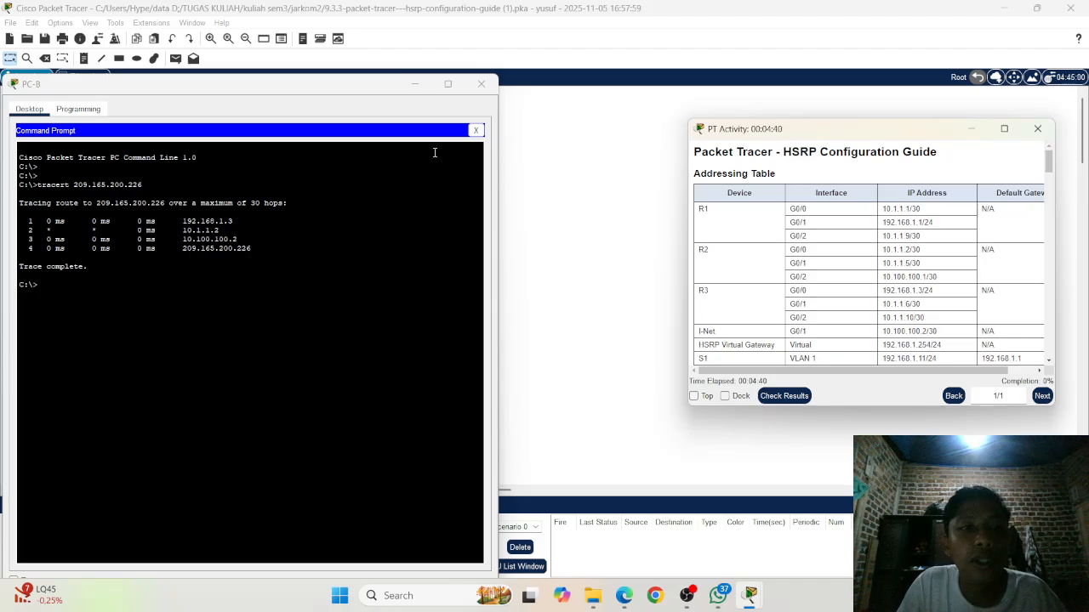
{"action": "left_click_drag", "start_coordinate": [349, 89], "coordinate": [438, 413]}
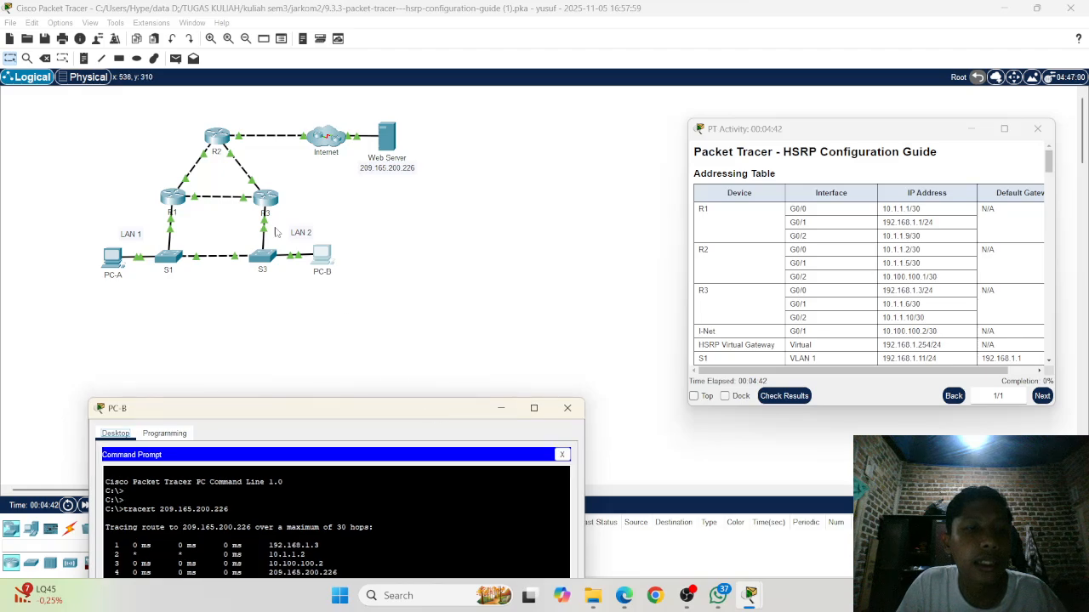
{"action": "left_click_drag", "start_coordinate": [324, 408], "coordinate": [305, 117]}
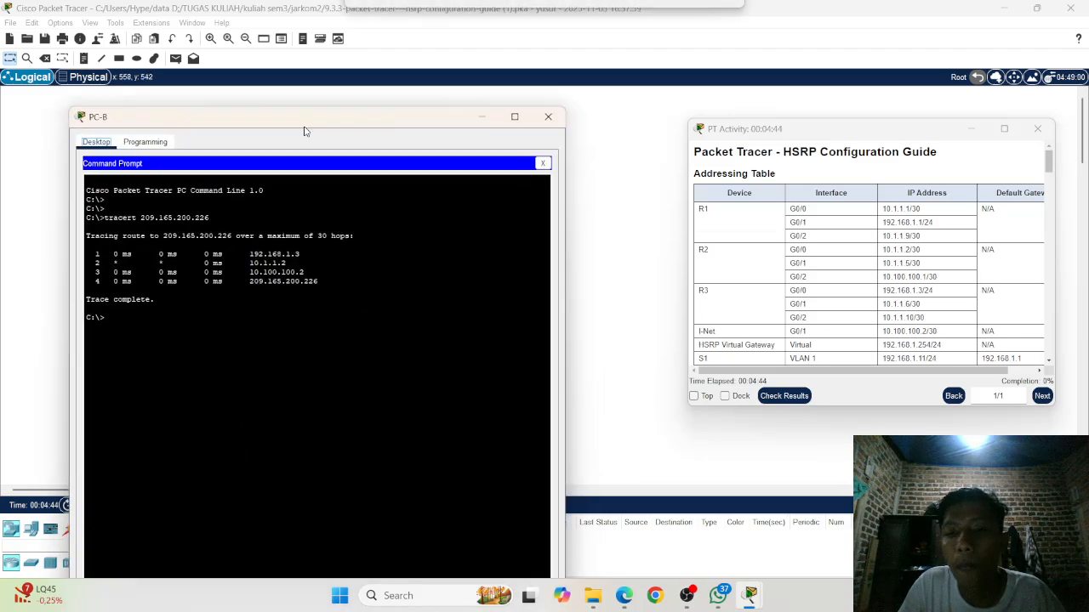
{"action": "scroll", "coordinate": [1011, 240], "scroll_direction": "down", "scroll_amount": 10}
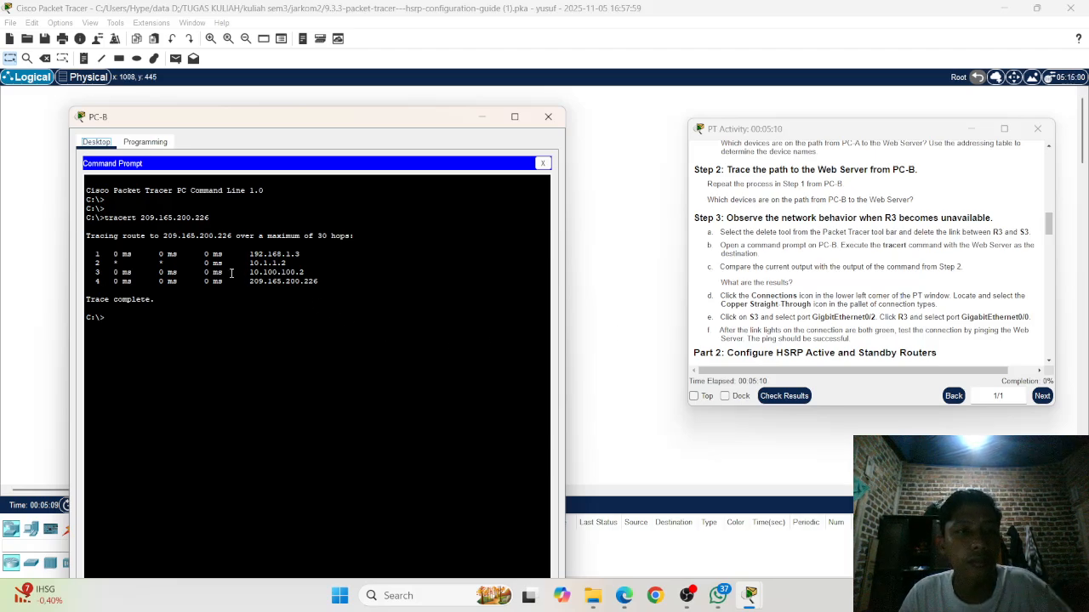
Step: Put PC-B's window away and open router R1's command line at its user prompt
{"action": "left_click", "coordinate": [483, 118]}
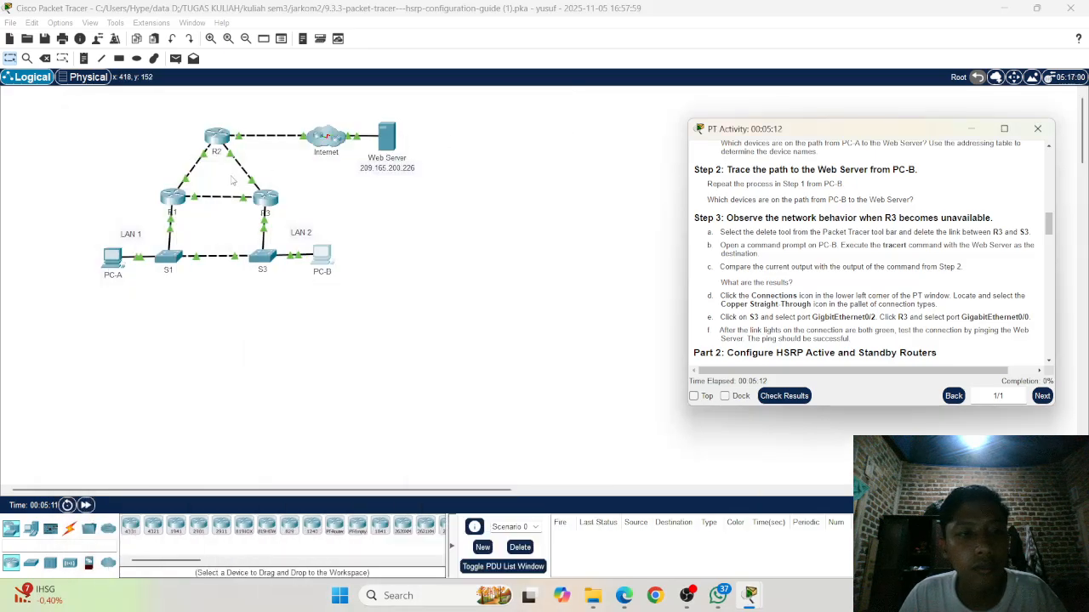
{"action": "left_click", "coordinate": [187, 208]}
{"action": "left_click", "coordinate": [175, 200]}
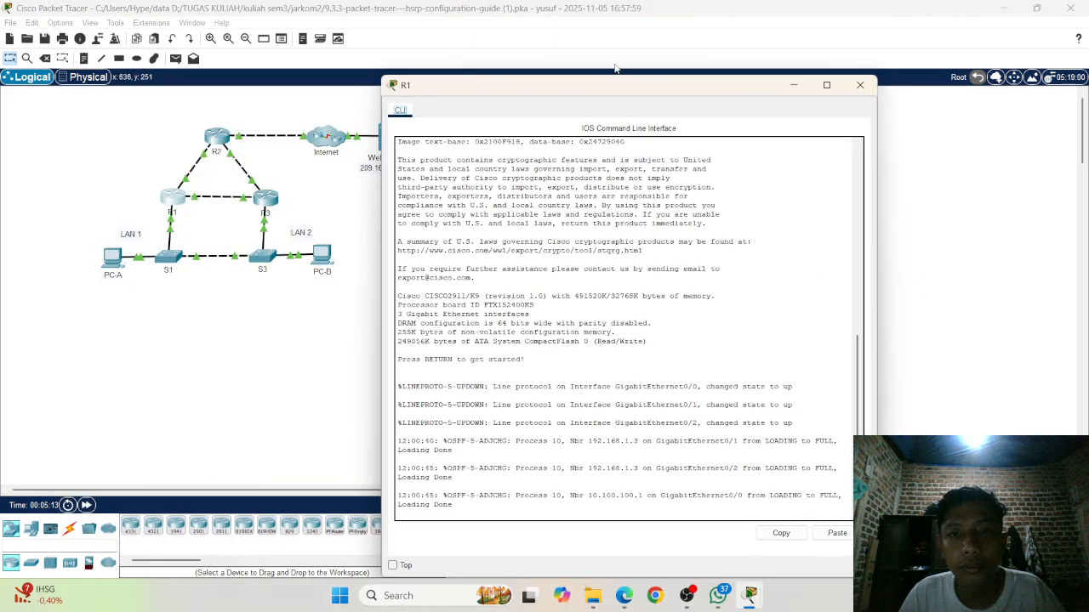
{"action": "left_click_drag", "start_coordinate": [600, 85], "coordinate": [223, 51]}
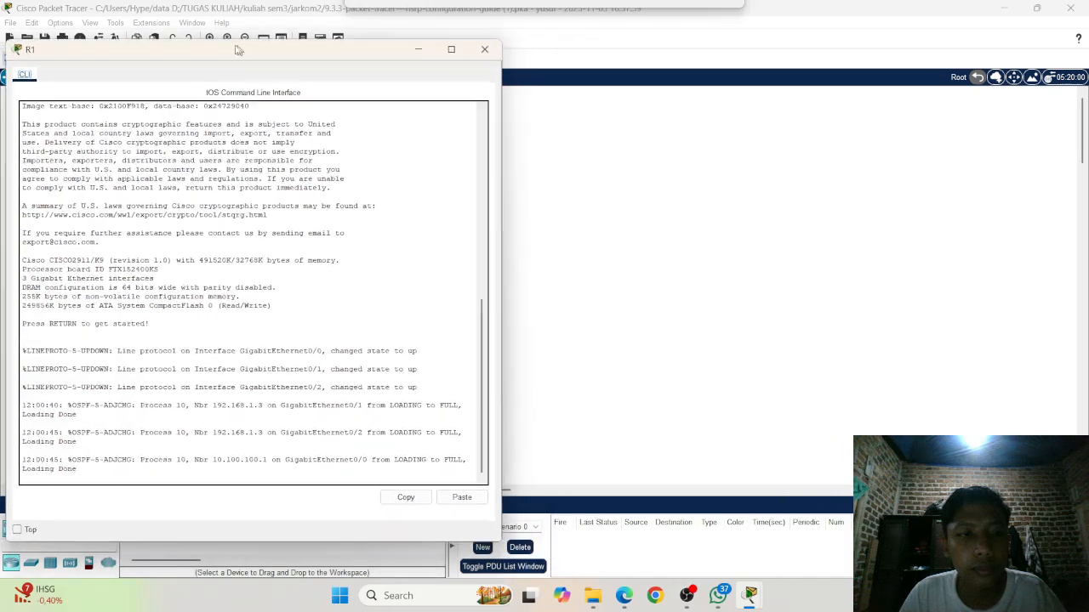
{"action": "left_click", "coordinate": [267, 303]}
{"action": "key", "text": "Return"}
{"action": "key", "text": "Return"}
{"action": "key", "text": "Return"}
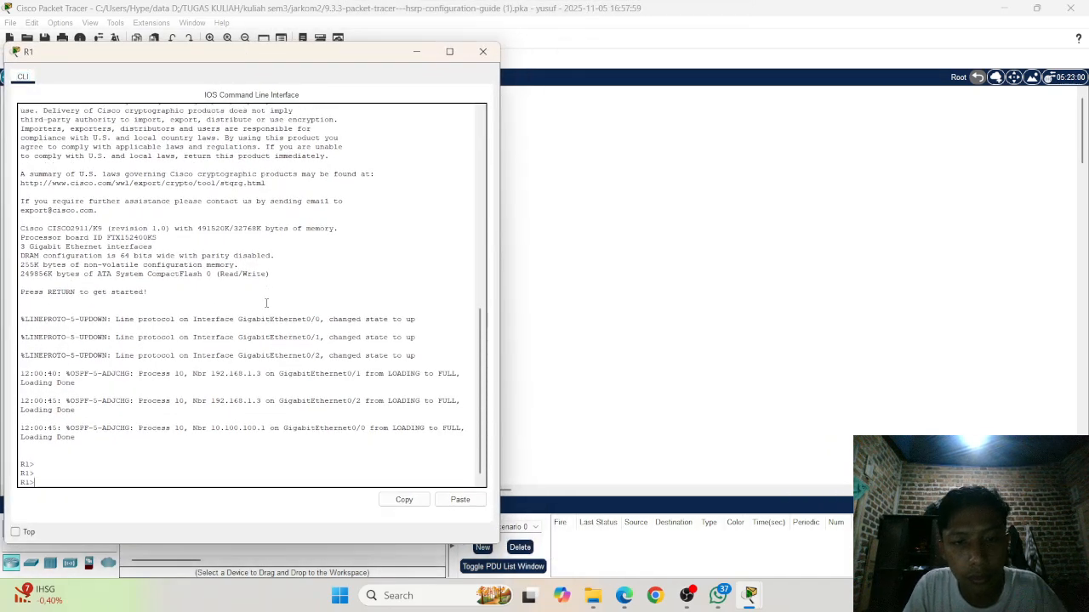
Step: Enter global configuration mode on R1 and select interface gigabitEthernet 0/0 for configuration
{"action": "type", "text": "ena"}
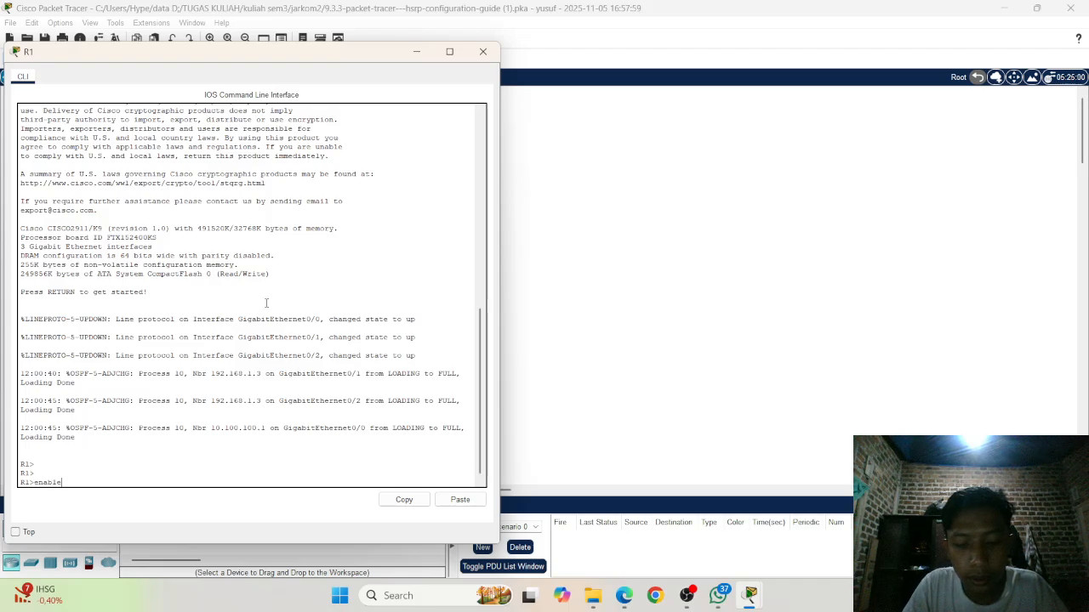
{"action": "type", "text": "ble"}
{"action": "key", "text": "Return"}
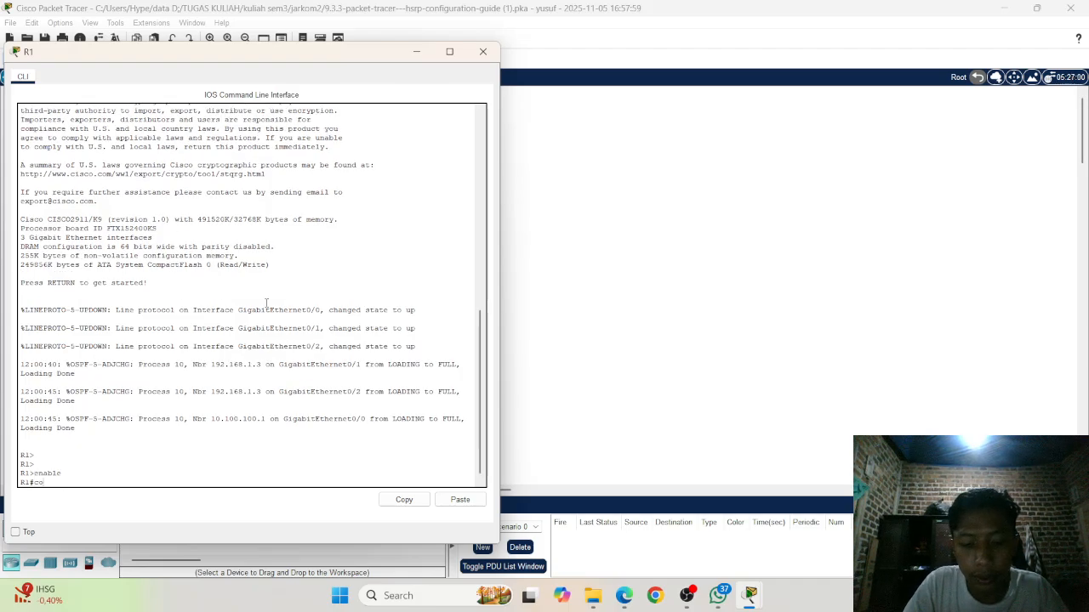
{"action": "type", "text": "conf t"}
{"action": "key", "text": "Return"}
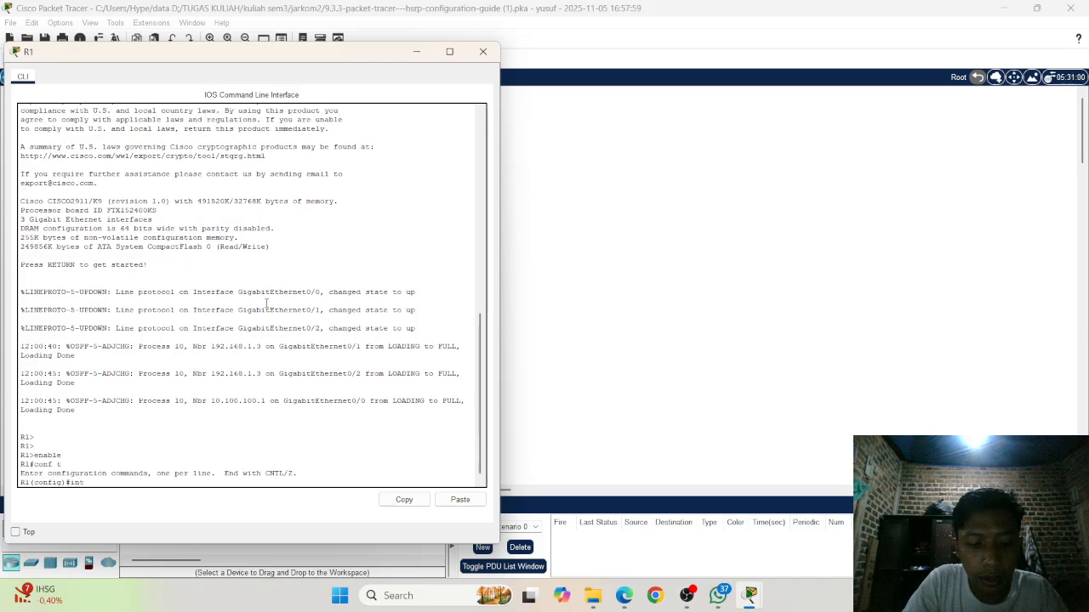
{"action": "type", "text": "inter"}
{"action": "key", "text": "Tab"}
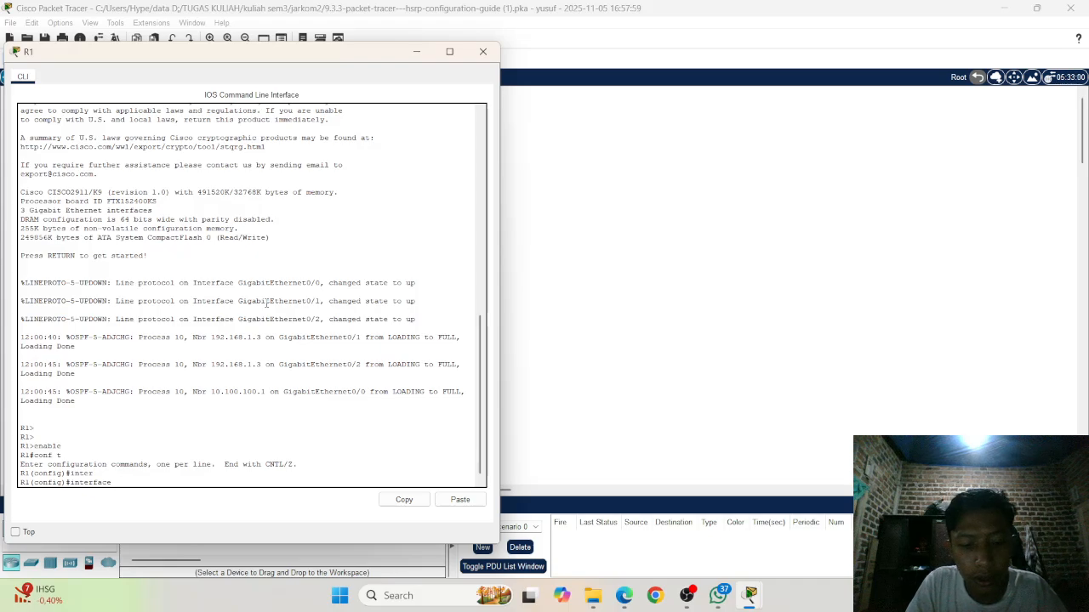
{"action": "type", "text": "gi"}
{"action": "key", "text": "Tab"}
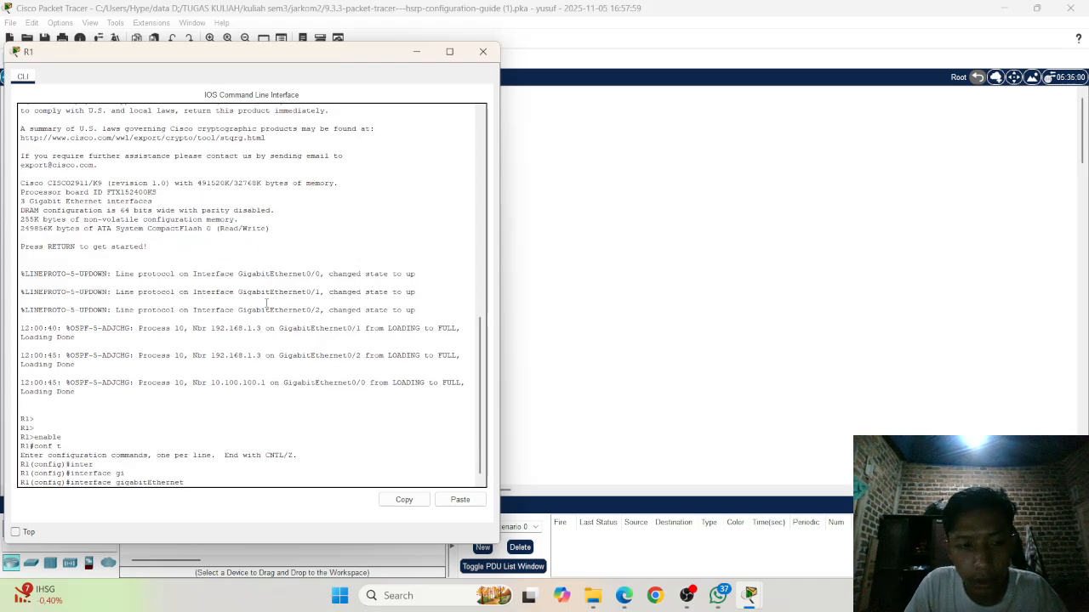
{"action": "key", "text": "Return"}
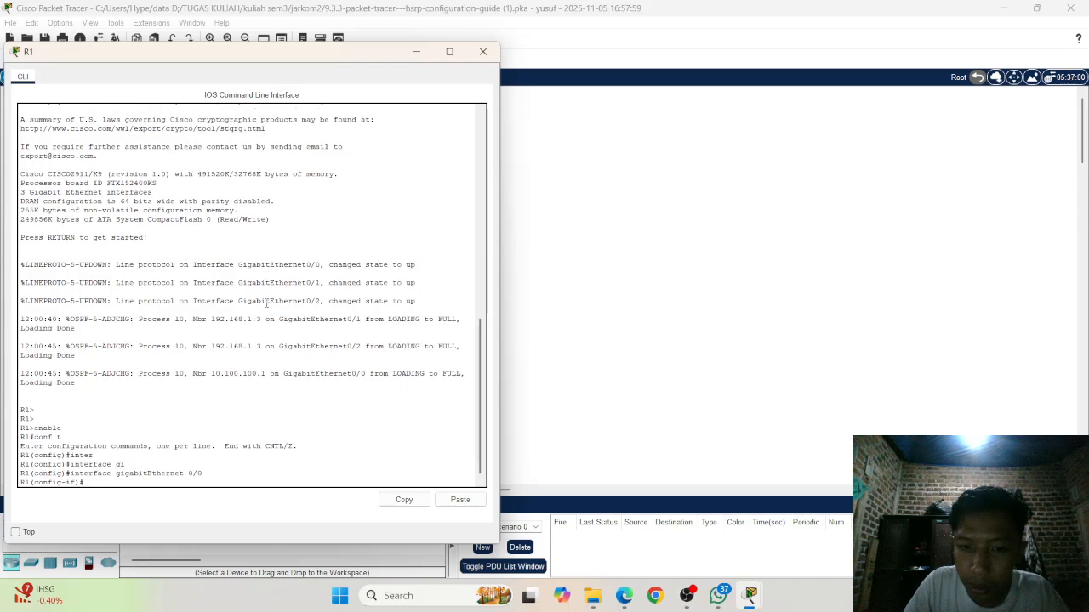
Step: Set the HSRP version on R1's selected interface with the command standby version 2
{"action": "type", "text": "sta"}
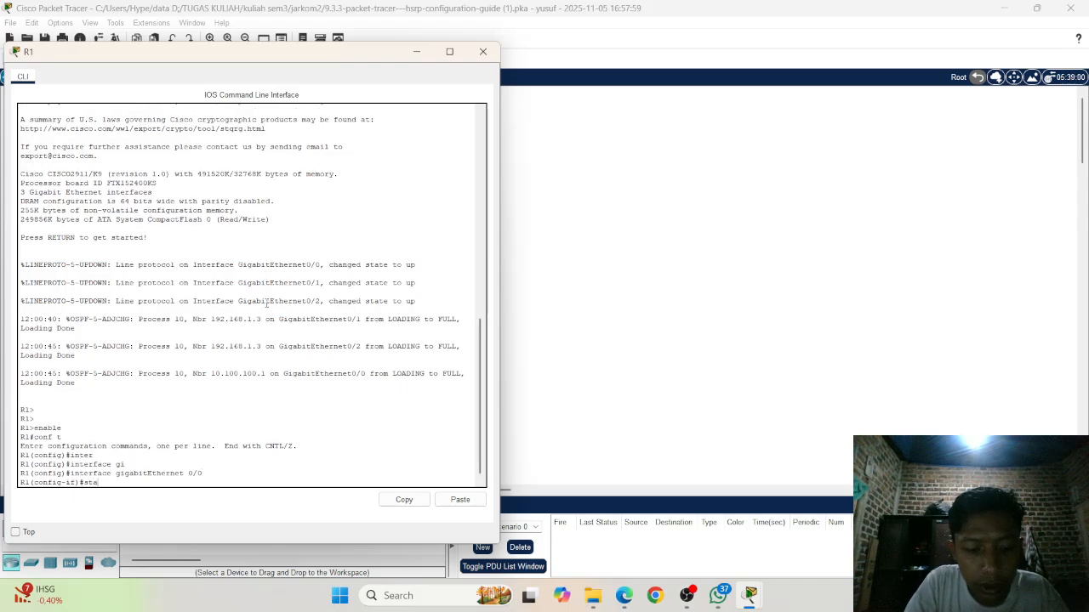
{"action": "key", "text": "Tab"}
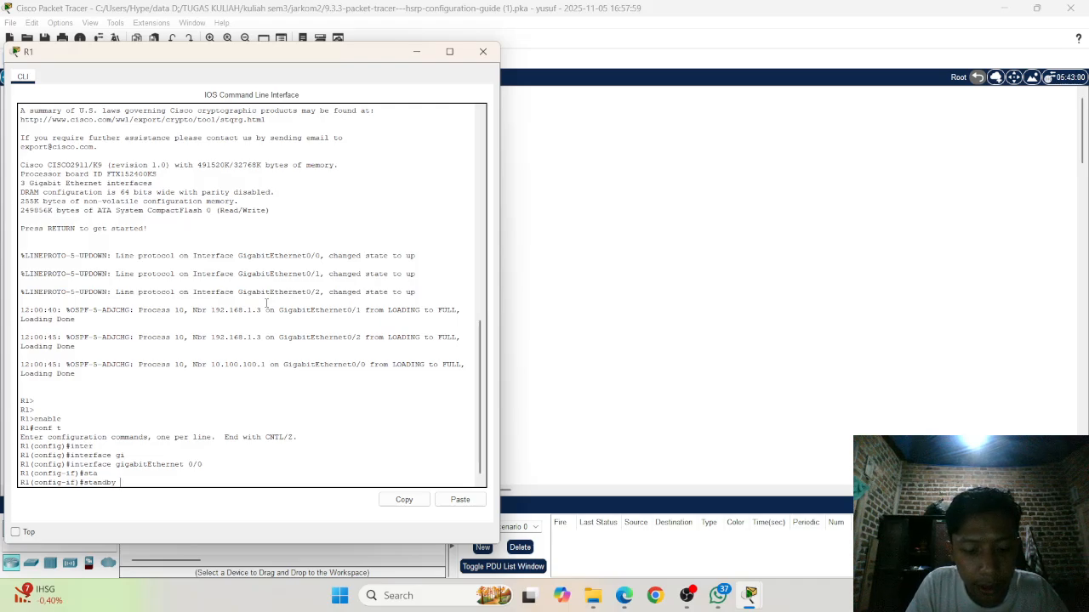
{"action": "type", "text": "n"}
{"action": "type", "text": "er"}
{"action": "key", "text": "Tab"}
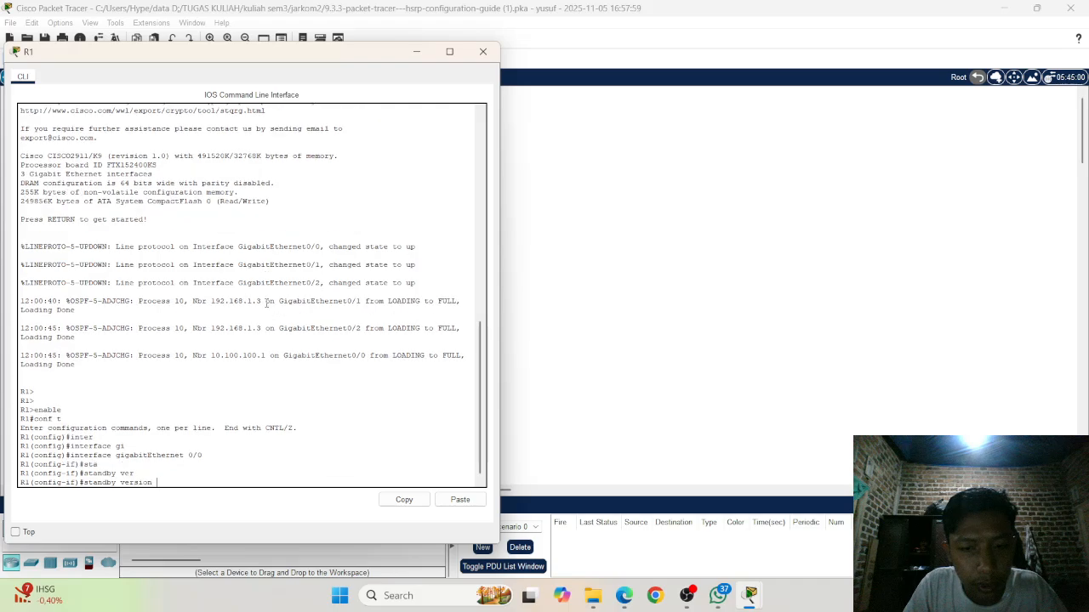
{"action": "type", "text": "2"}
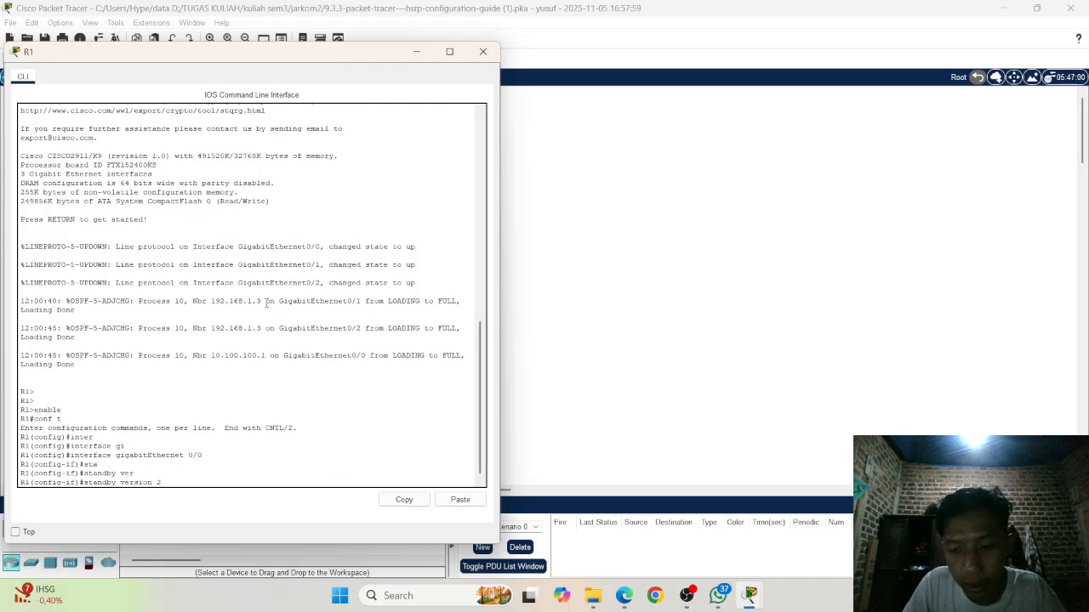
{"action": "key", "text": "Return"}
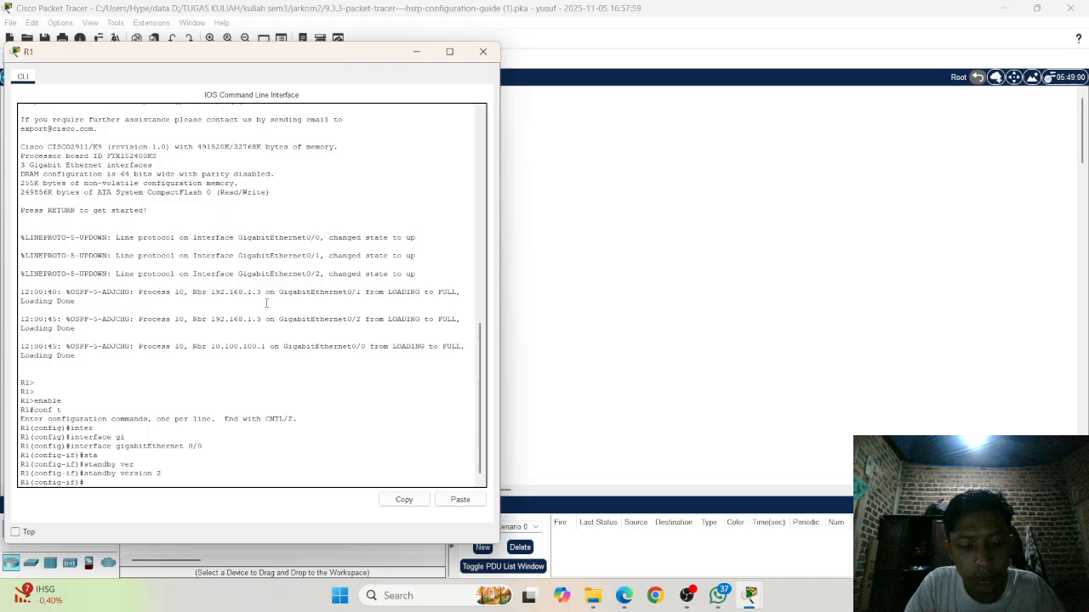
Step: Assign the virtual gateway address 192.168.1.254 to HSRP group 1 on R1's GigabitEthernet0/0 with the standby 1 ip command
{"action": "type", "text": "st"}
{"action": "key", "text": "Tab"}
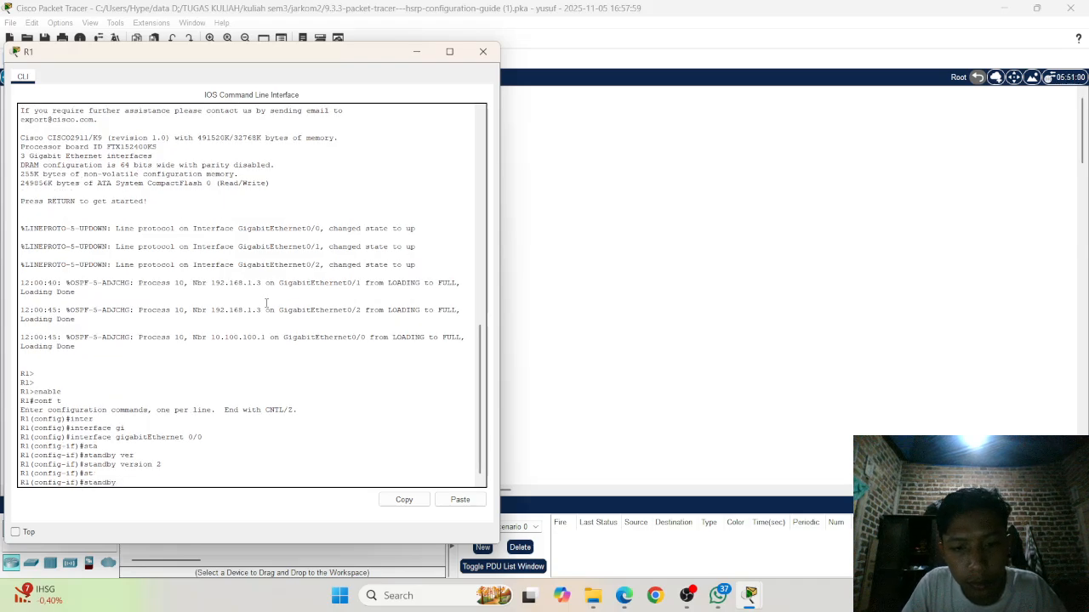
{"action": "type", "text": "1 i"}
{"action": "key", "text": "Tab"}
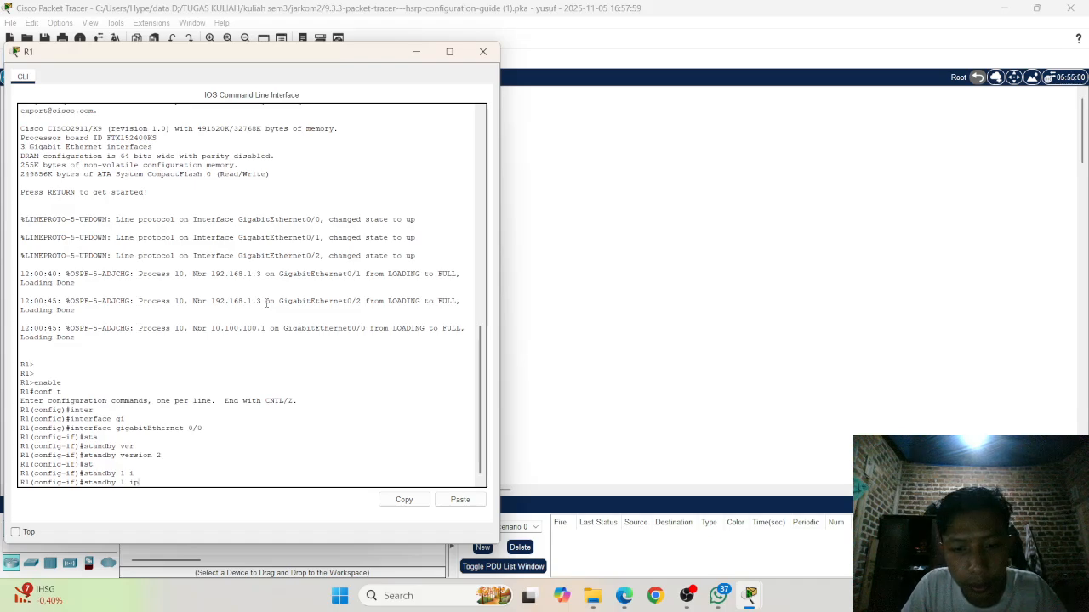
{"action": "type", "text": "p 192."}
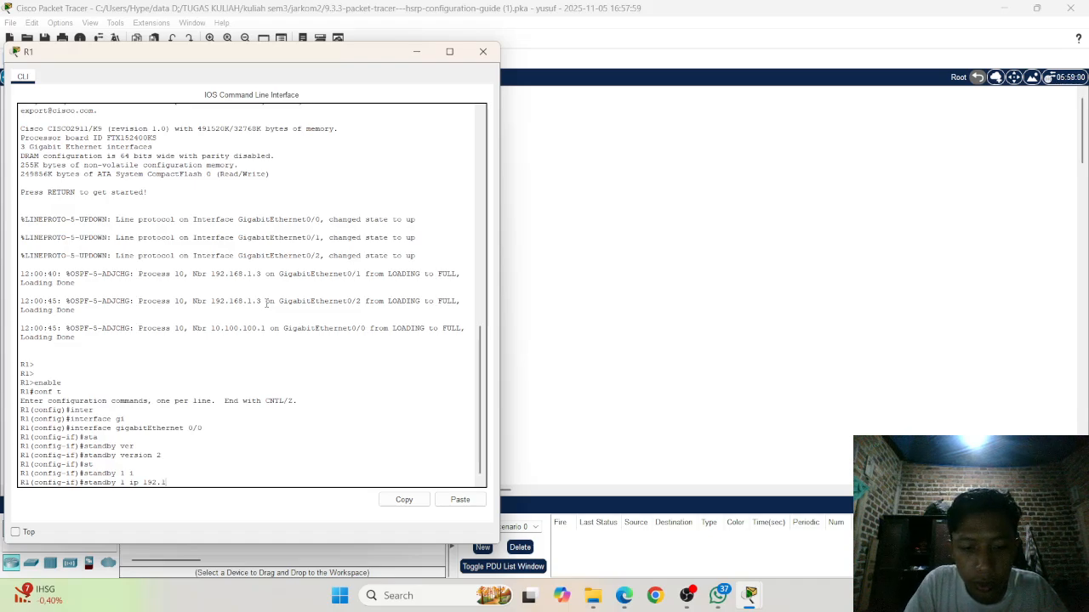
{"action": "type", "text": "168.1"}
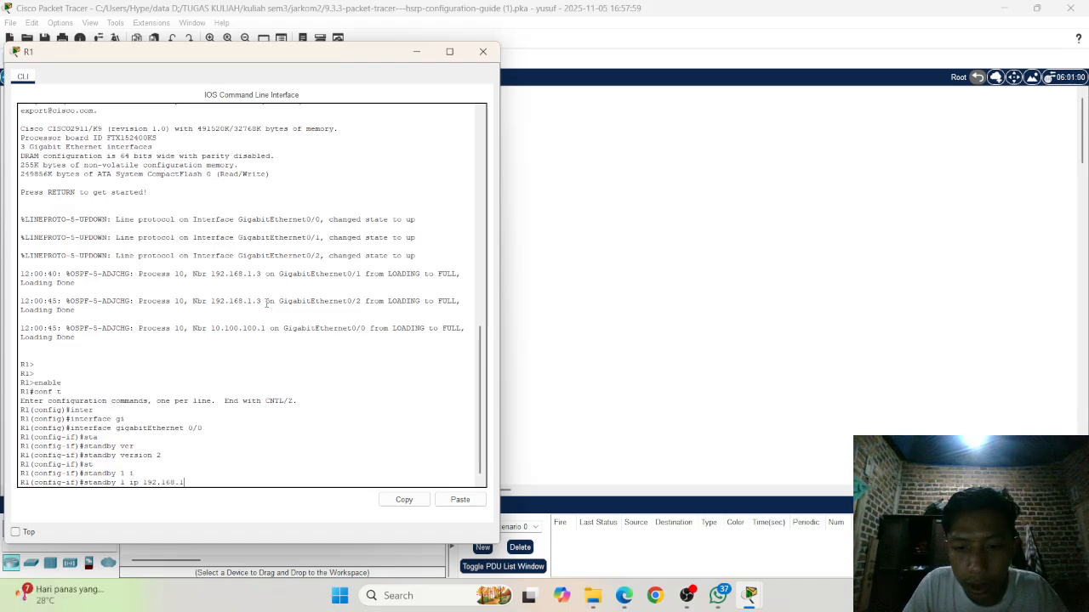
{"action": "type", "text": "."}
{"action": "type", "text": "254"}
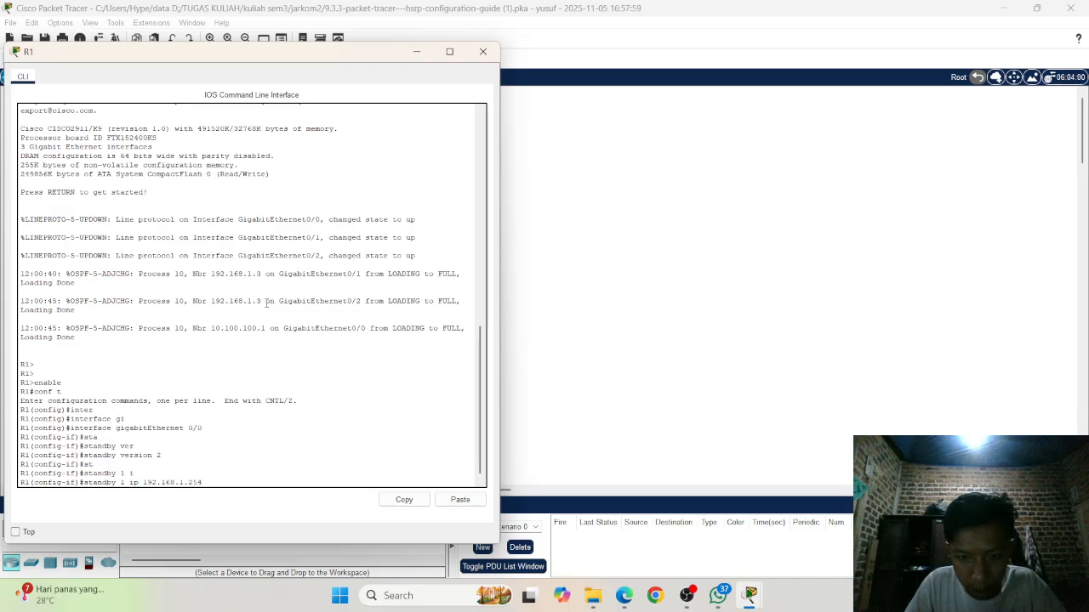
{"action": "key", "text": "Return"}
Step: Leave configuration mode on R1 with end and save its running configuration with wr
{"action": "type", "text": "e"}
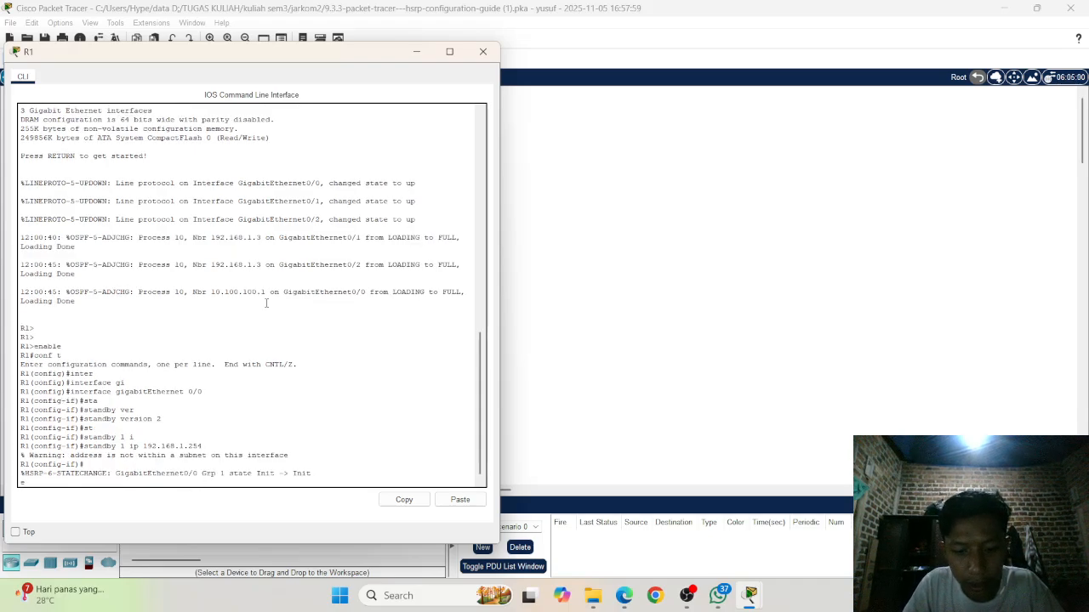
{"action": "type", "text": "nd"}
{"action": "key", "text": "Return"}
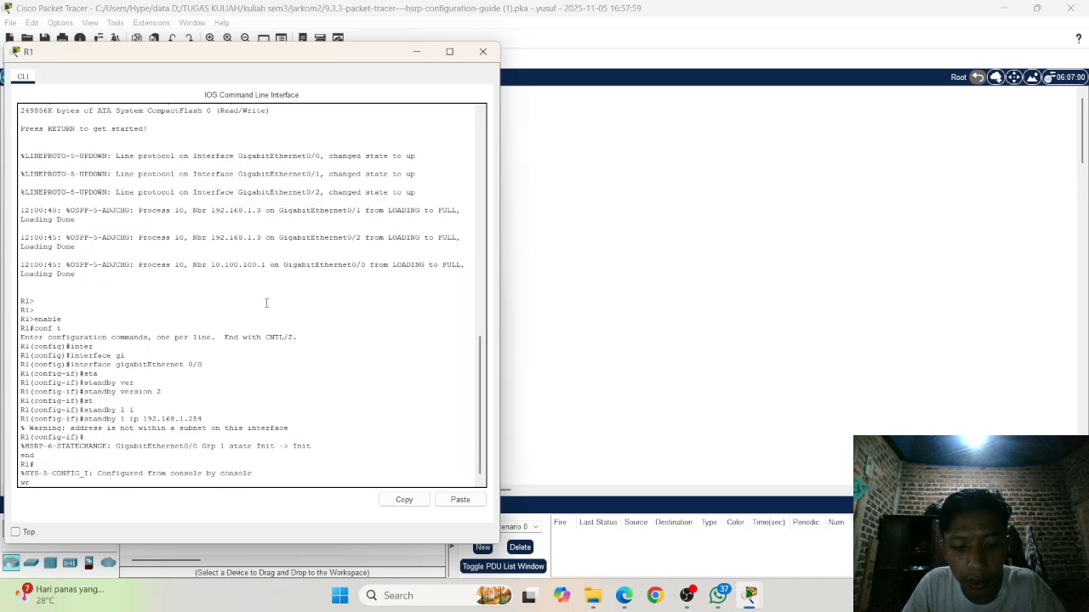
{"action": "type", "text": "wr"}
{"action": "key", "text": "Return"}
{"action": "key", "text": "Return"}
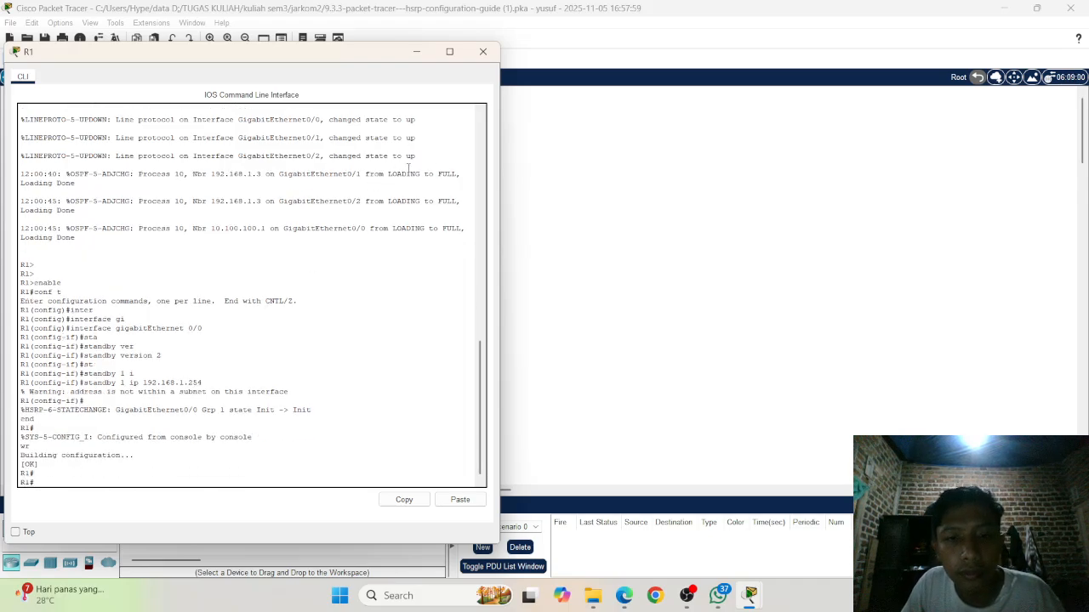
Step: Put R1's window away and open router R3's command line at its user prompt
{"action": "left_click", "coordinate": [560, 267]}
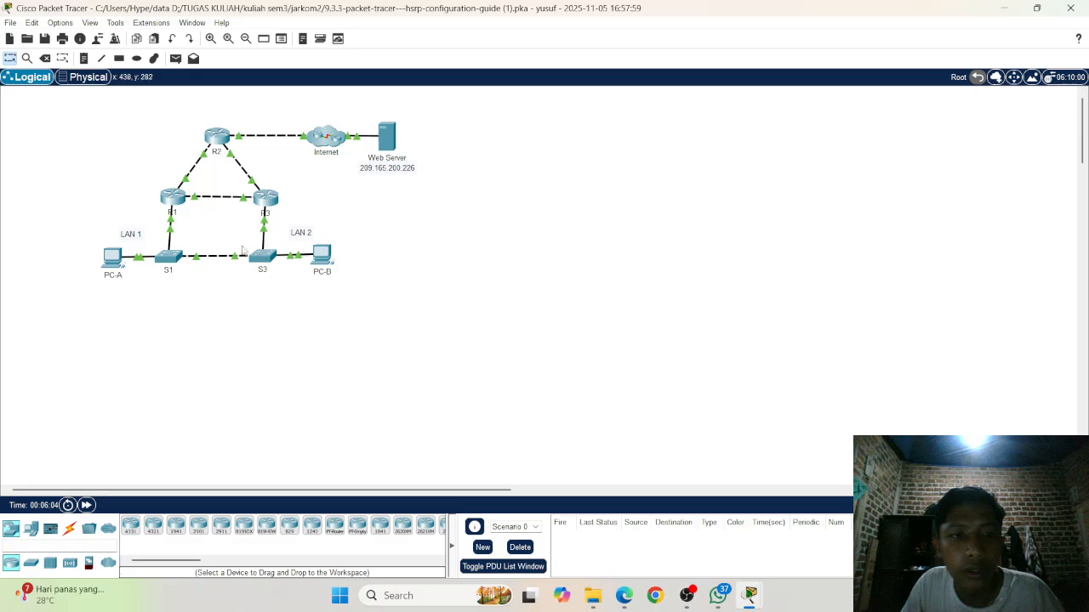
{"action": "left_click", "coordinate": [269, 200]}
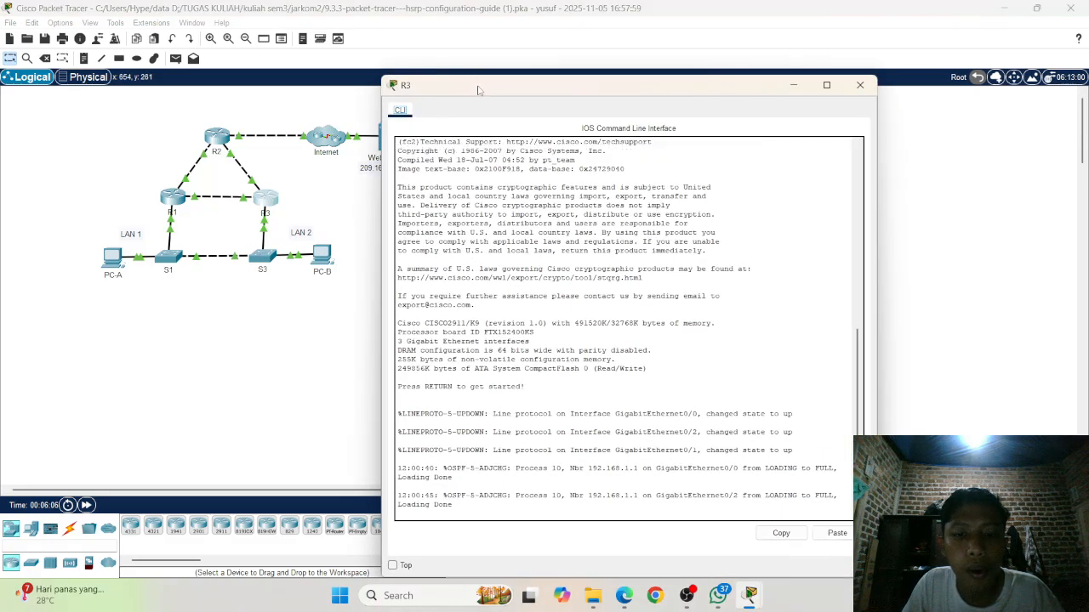
{"action": "left_click_drag", "start_coordinate": [478, 89], "coordinate": [252, 40]}
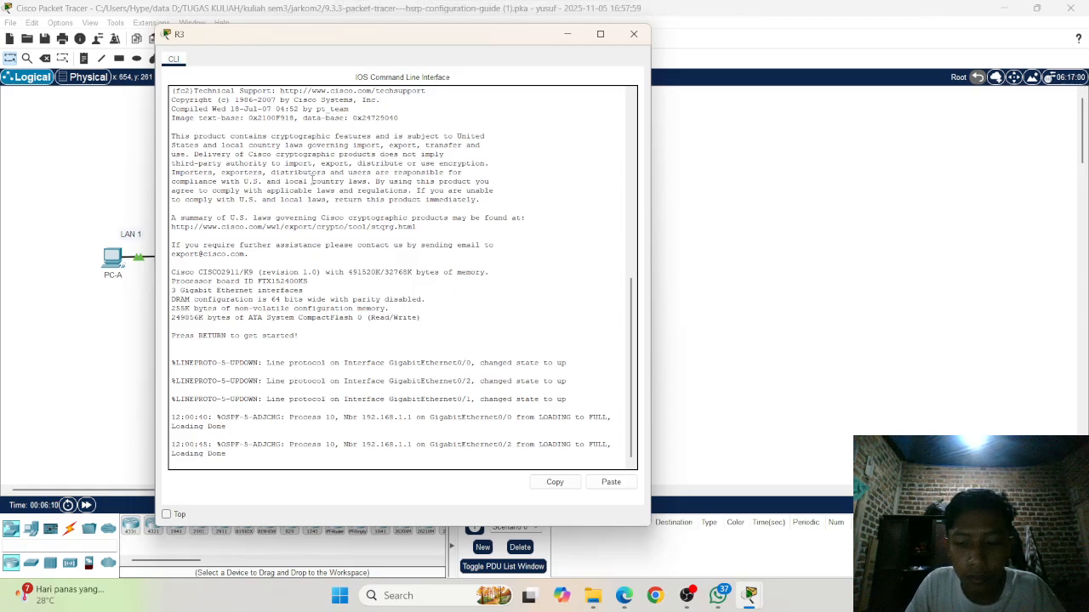
{"action": "key", "text": "Return"}
{"action": "key", "text": "Return"}
{"action": "key", "text": "Return"}
Step: Enter privileged mode on R3 with enable and open global configuration mode with conf t
{"action": "type", "text": "ena"}
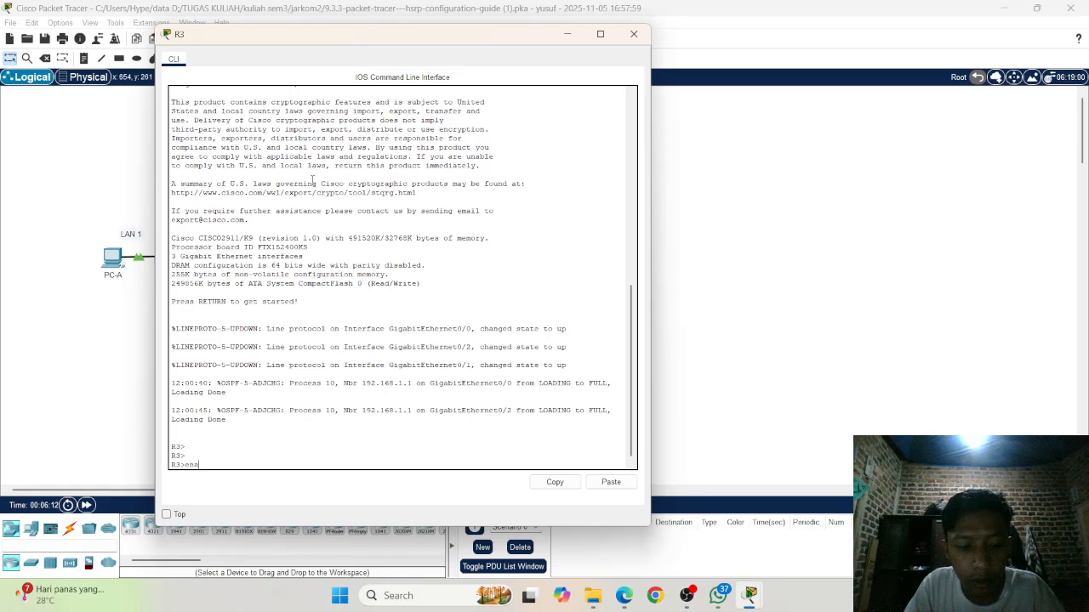
{"action": "key", "text": "Tab"}
{"action": "key", "text": "Return"}
{"action": "type", "text": "co"}
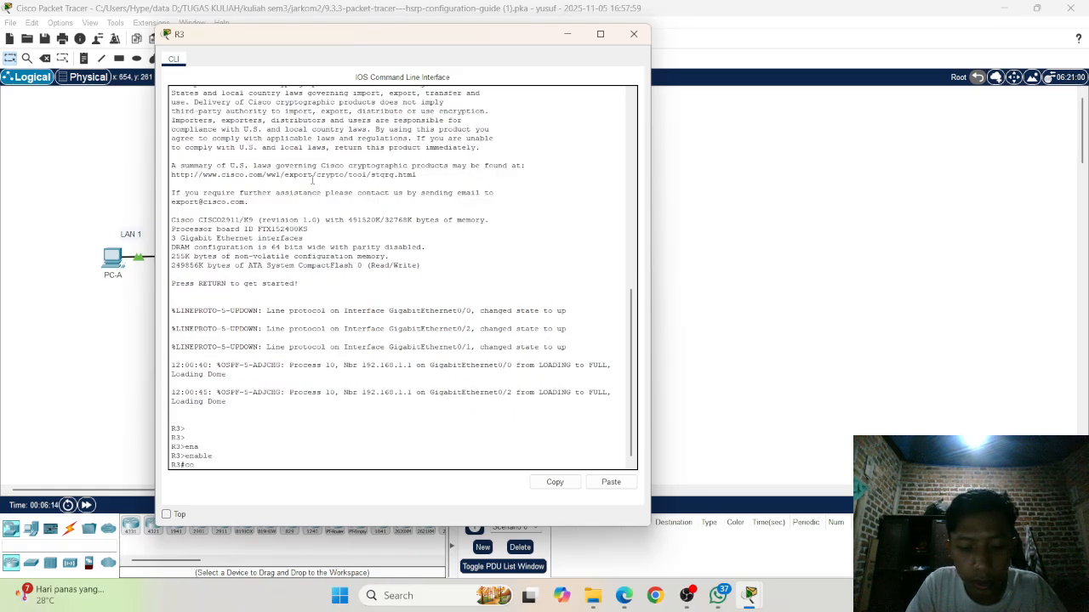
{"action": "type", "text": "nf t"}
{"action": "key", "text": "Return"}
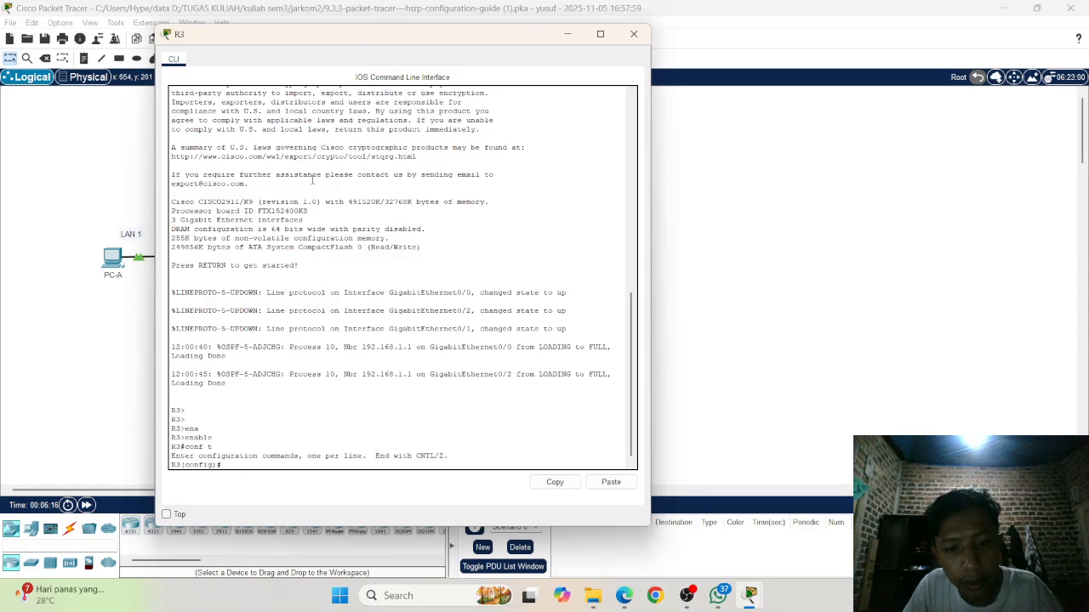
{"action": "key", "text": "Return"}
Step: Select interface gigabitEthernet 0/0 for configuration on R3
{"action": "type", "text": "inte"}
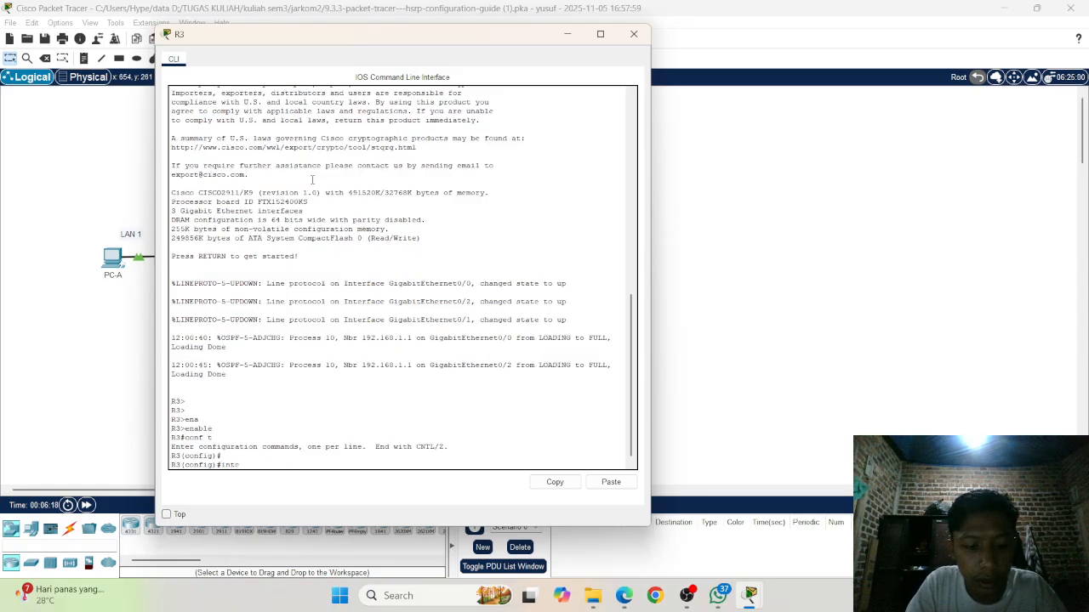
{"action": "type", "text": "r"}
{"action": "key", "text": "Tab"}
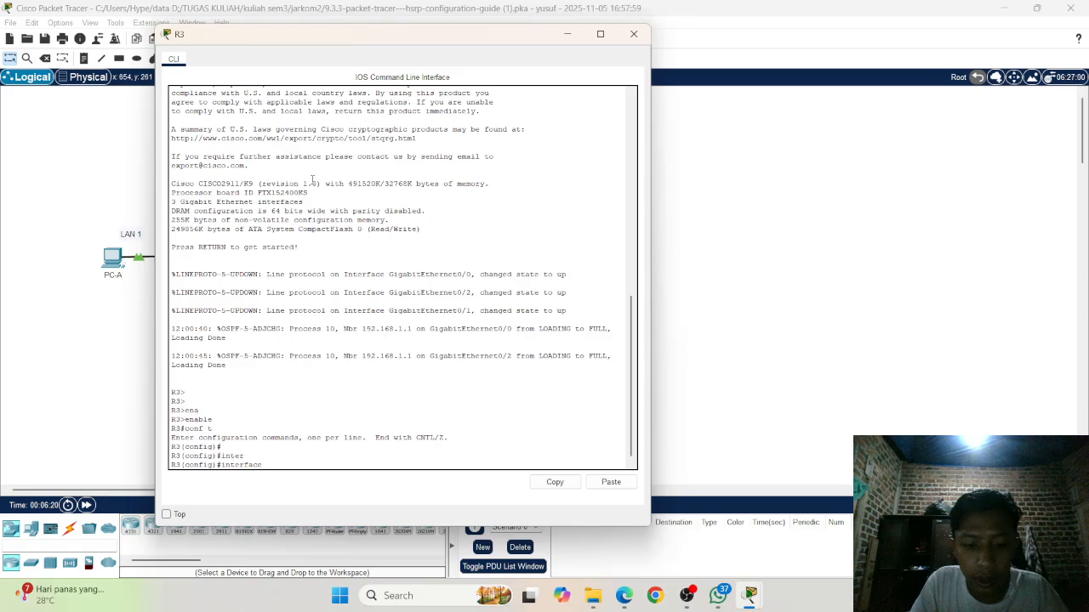
{"action": "type", "text": "gi"}
{"action": "key", "text": "Tab"}
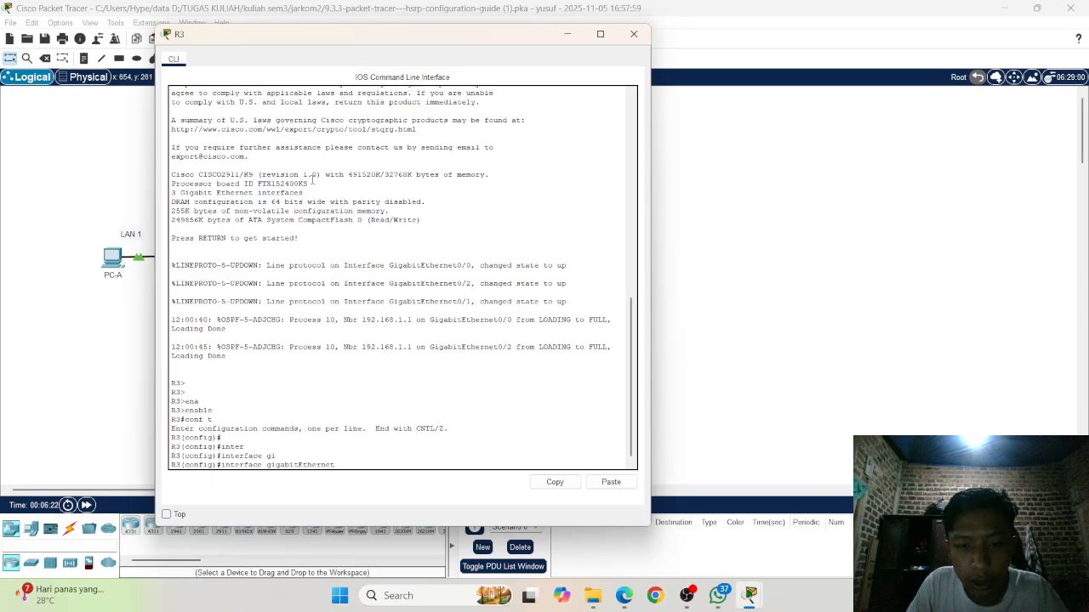
{"action": "type", "text": "0"}
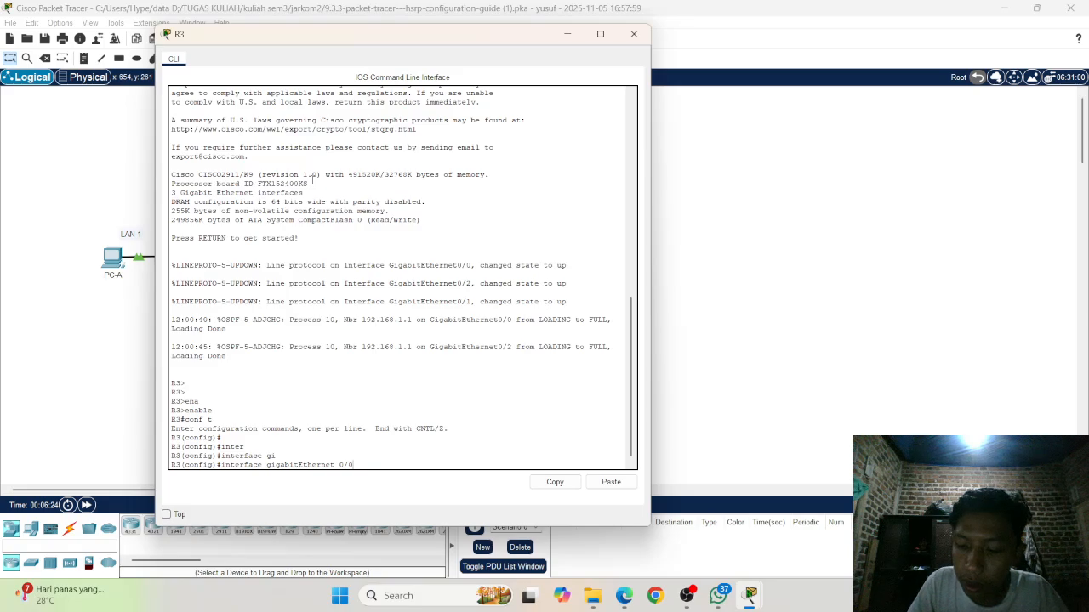
{"action": "type", "text": "/0"}
{"action": "key", "text": "Return"}
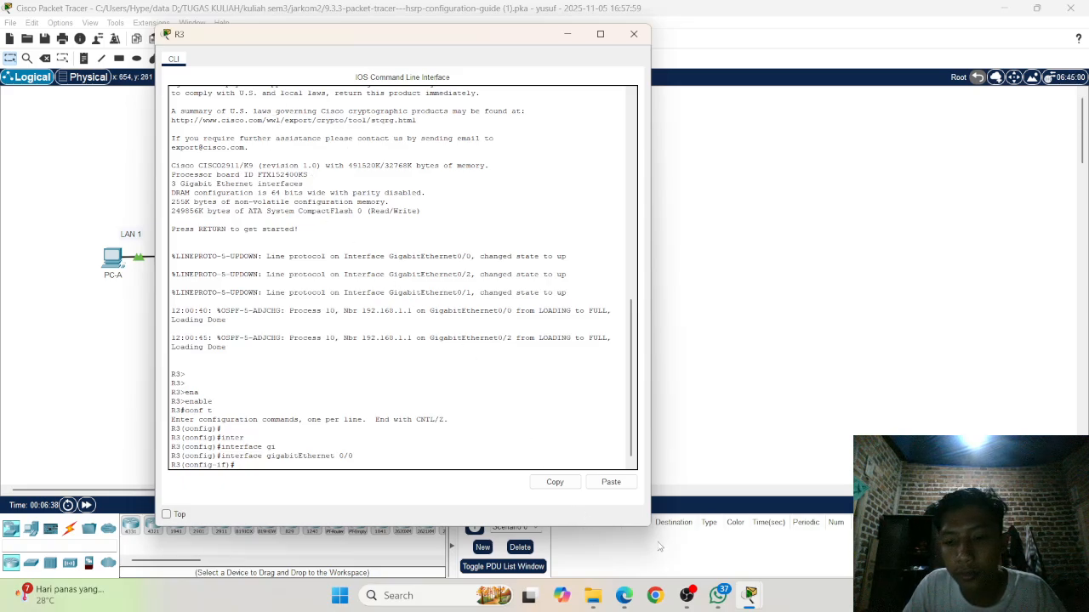
Step: Return to router R1's command line and enter global configuration mode with conf t
{"action": "mouse_move", "coordinate": [748, 597]}
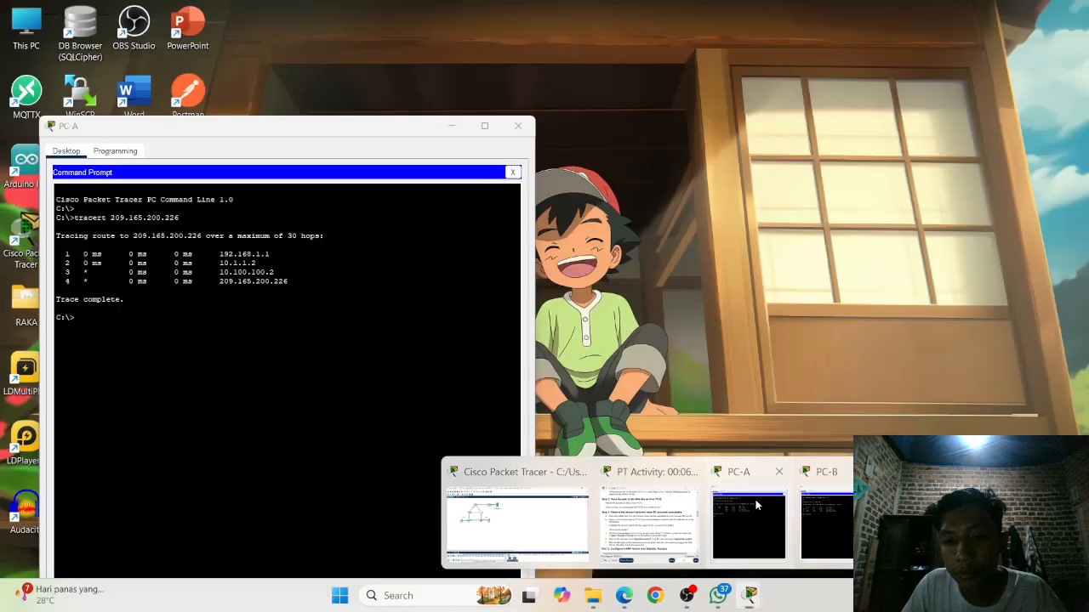
{"action": "left_click", "coordinate": [723, 519]}
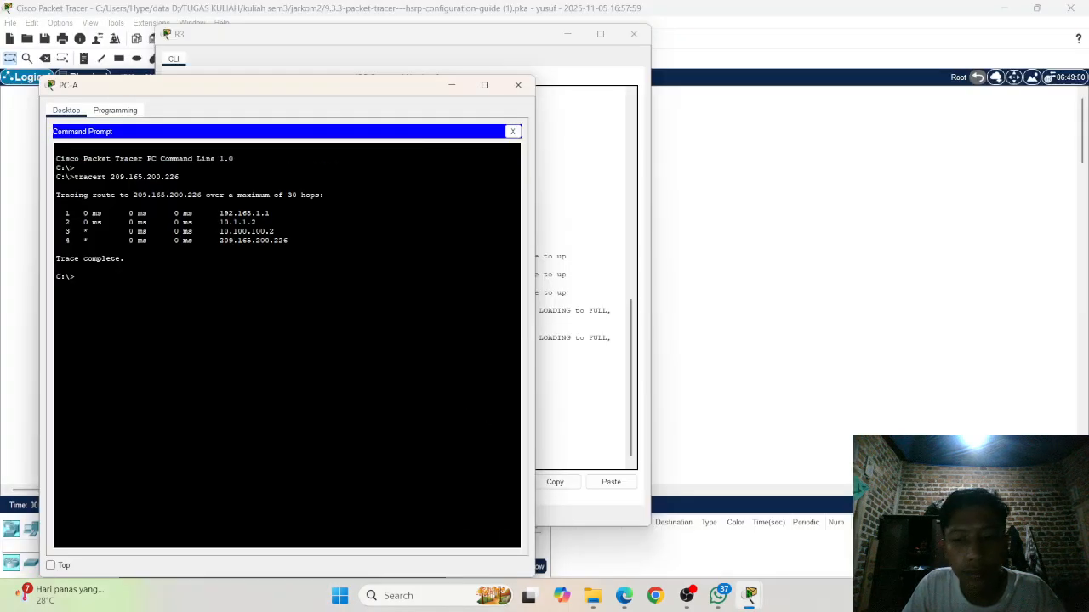
{"action": "mouse_move", "coordinate": [757, 603]}
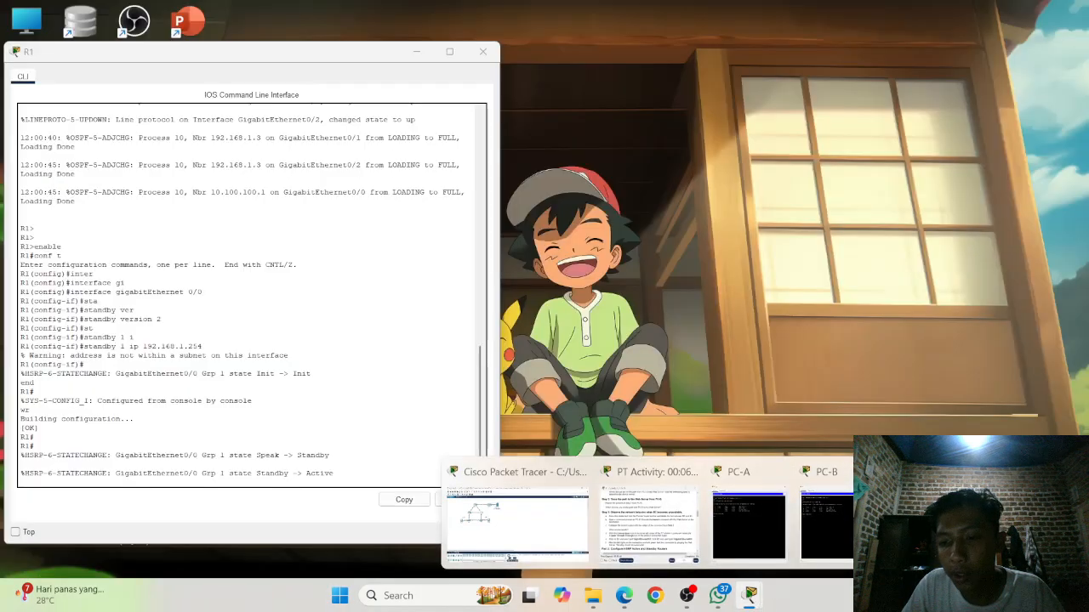
{"action": "left_click", "coordinate": [926, 520]}
{"action": "key", "text": "Return"}
{"action": "key", "text": "Return"}
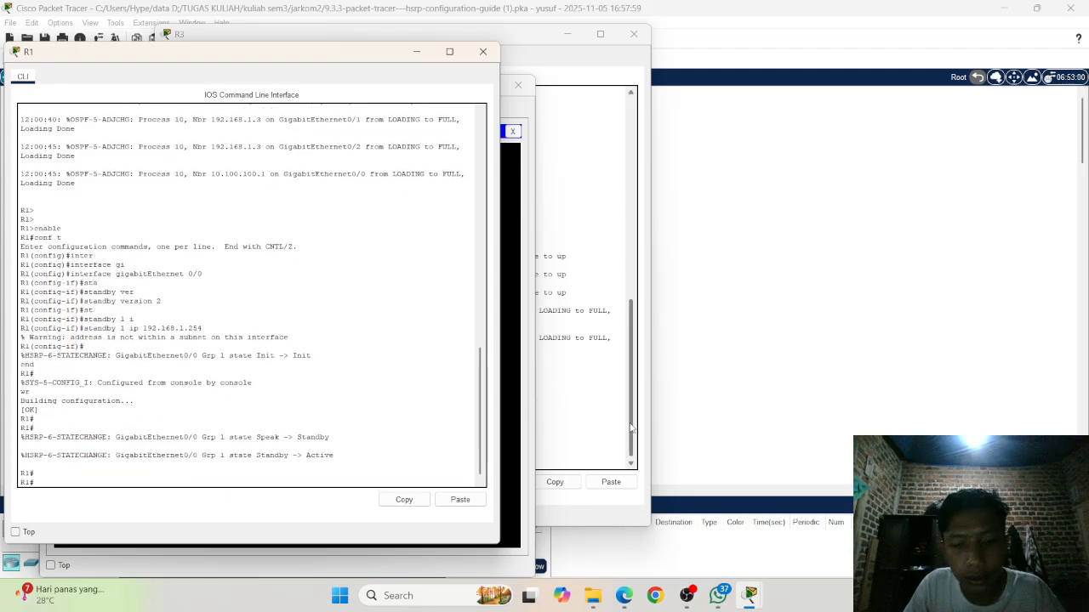
{"action": "type", "text": "conf t"}
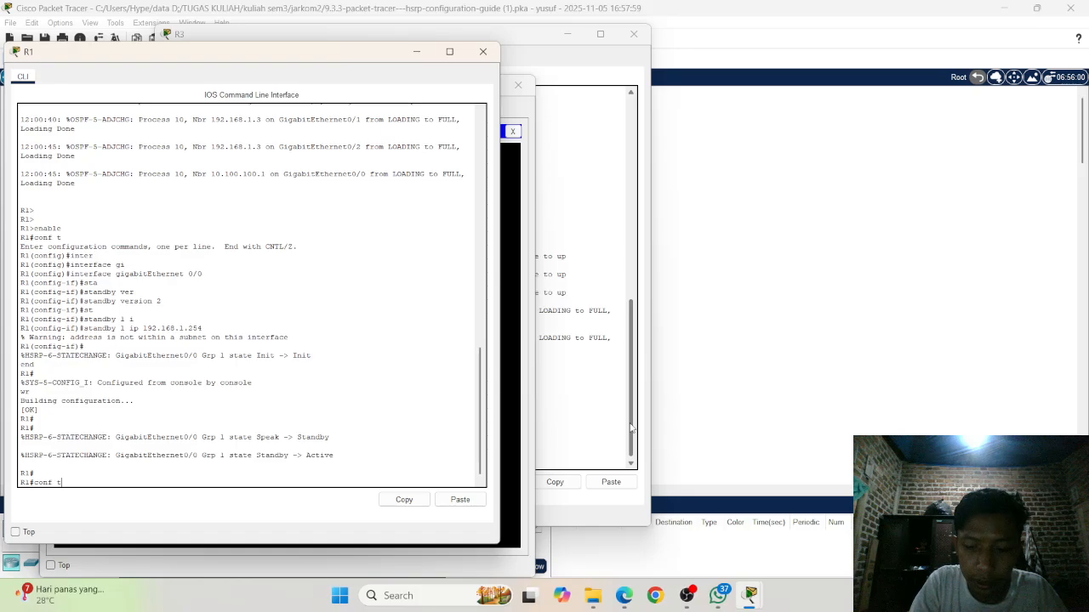
{"action": "key", "text": "Return"}
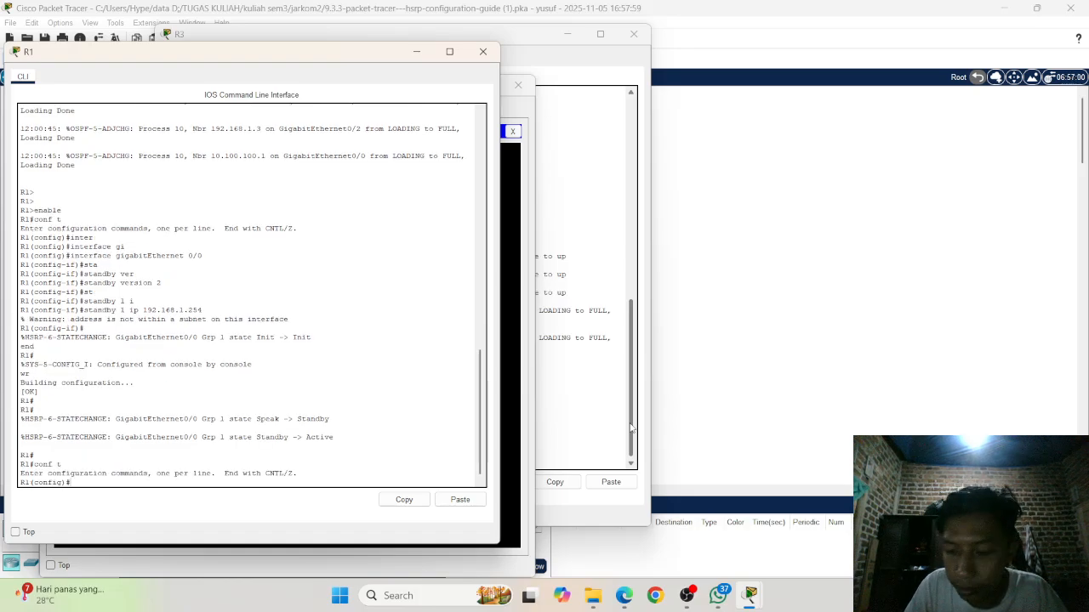
Step: Select interface gigabitEthernet 0/1 for configuration on R1, reusing the earlier interface command
{"action": "key", "text": "Up"}
{"action": "key", "text": "Up"}
{"action": "key", "text": "Up"}
{"action": "key", "text": "Up"}
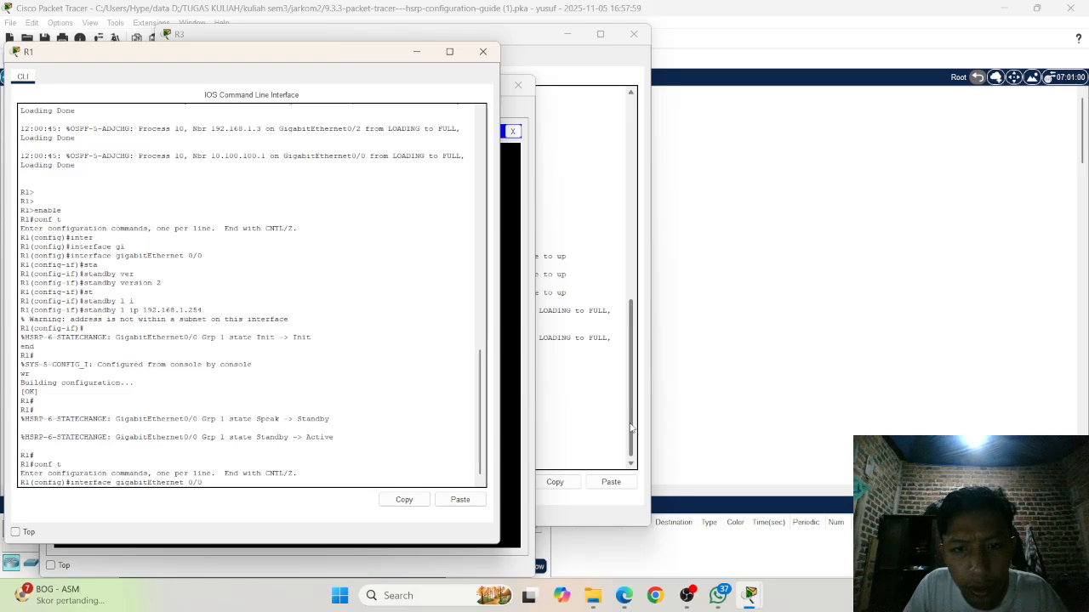
{"action": "key", "text": "BackSpace"}
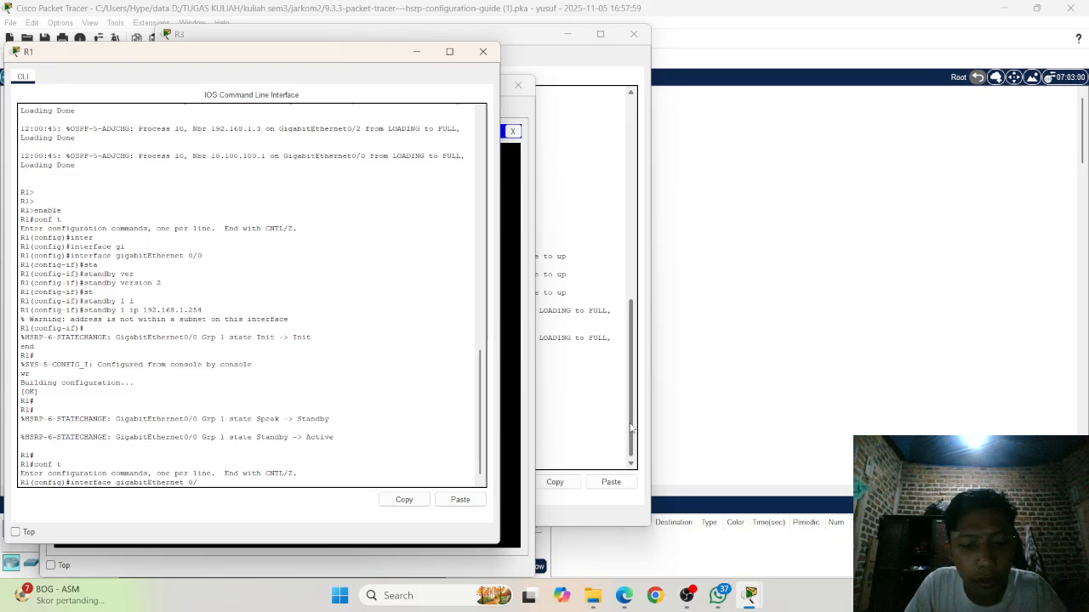
{"action": "type", "text": "1"}
{"action": "key", "text": "Return"}
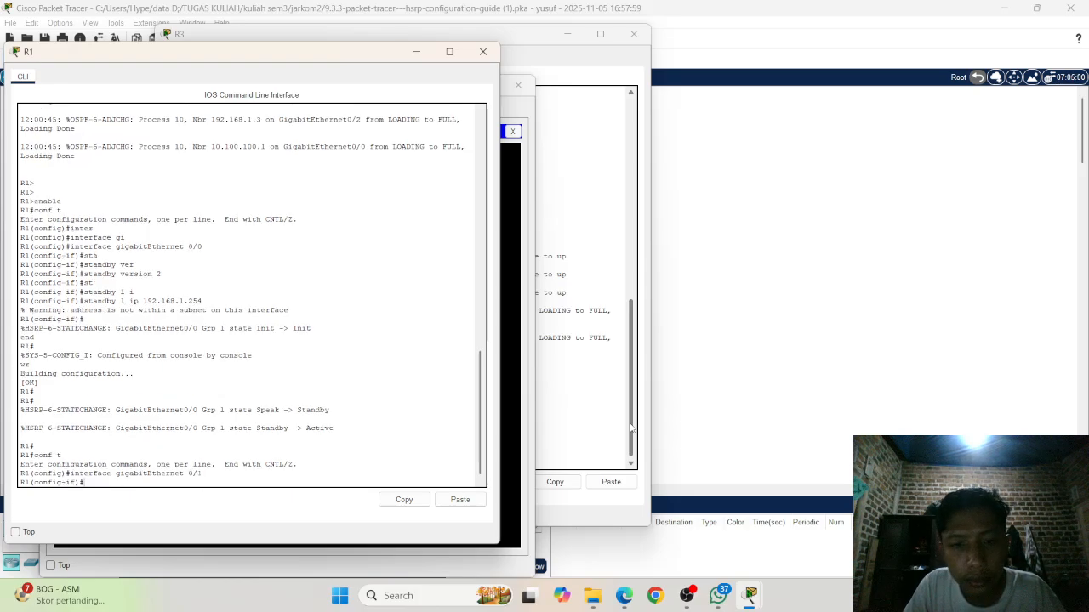
Step: Set the HSRP version on R1's GigabitEthernet0/1 with the command standby version 2
{"action": "key", "text": "Up"}
{"action": "key", "text": "Up"}
{"action": "key", "text": "Up"}
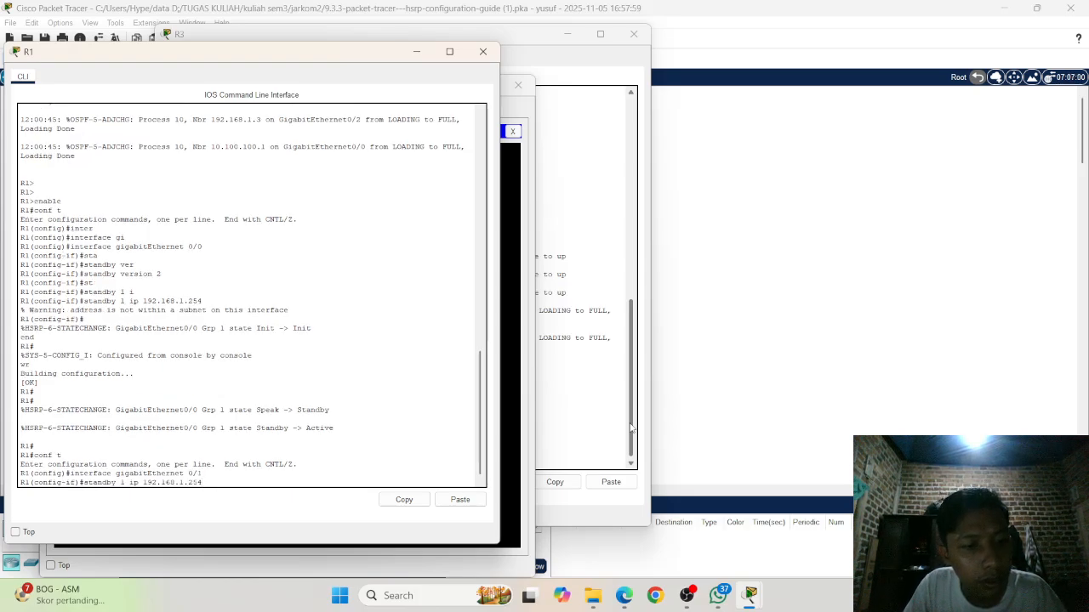
{"action": "key", "text": "Up"}
{"action": "key", "text": "Up"}
{"action": "key", "text": "Up"}
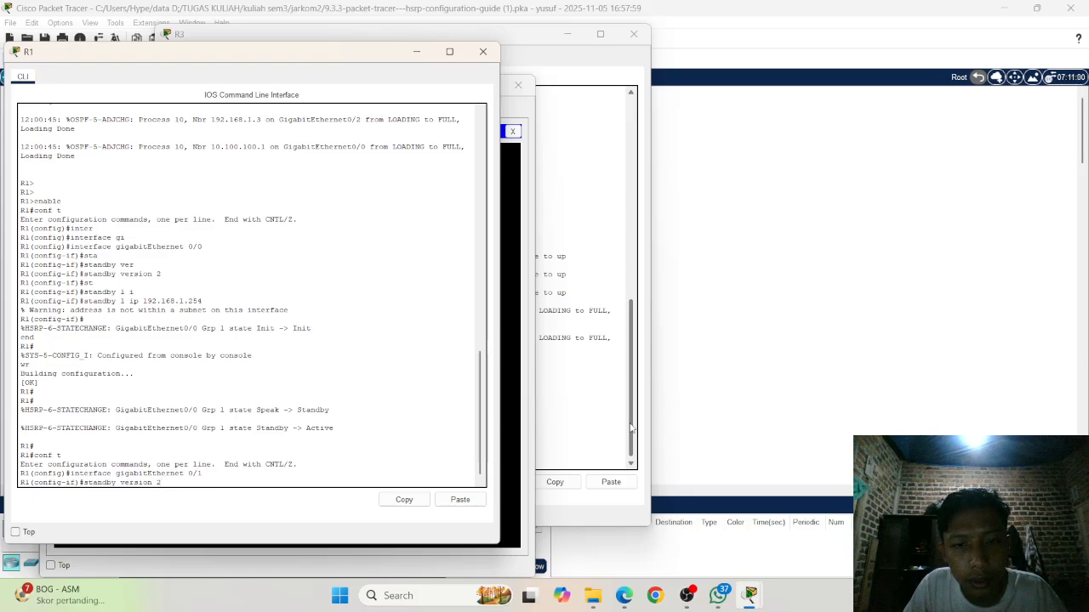
{"action": "key", "text": "Return"}
Step: Assign the virtual gateway address 192.168.1.254 to HSRP group 1 on R1's GigabitEthernet0/1
{"action": "key", "text": "Up"}
{"action": "key", "text": "Up"}
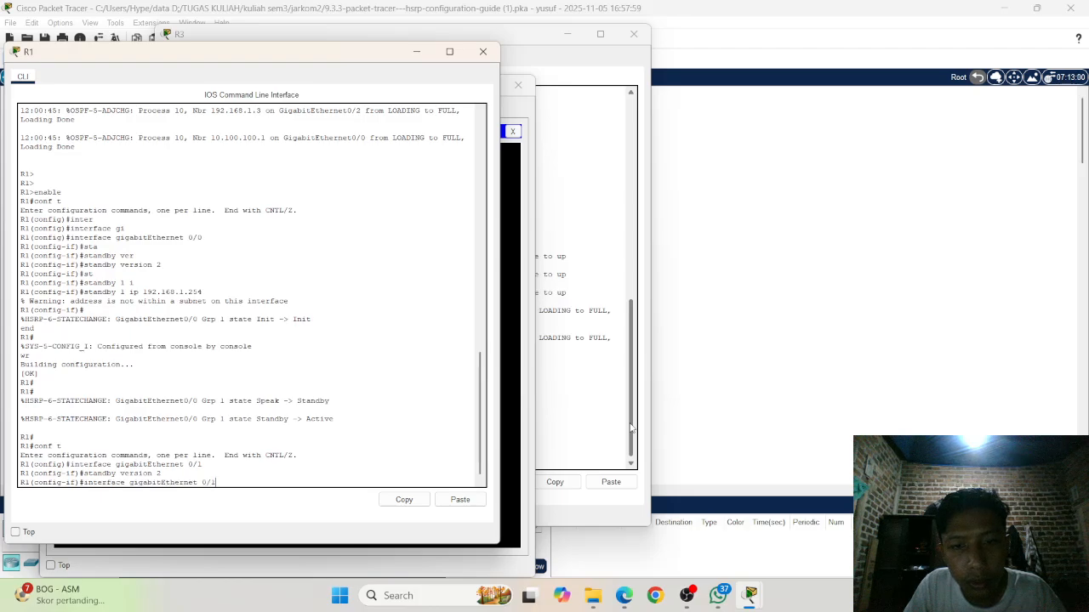
{"action": "key", "text": "Up"}
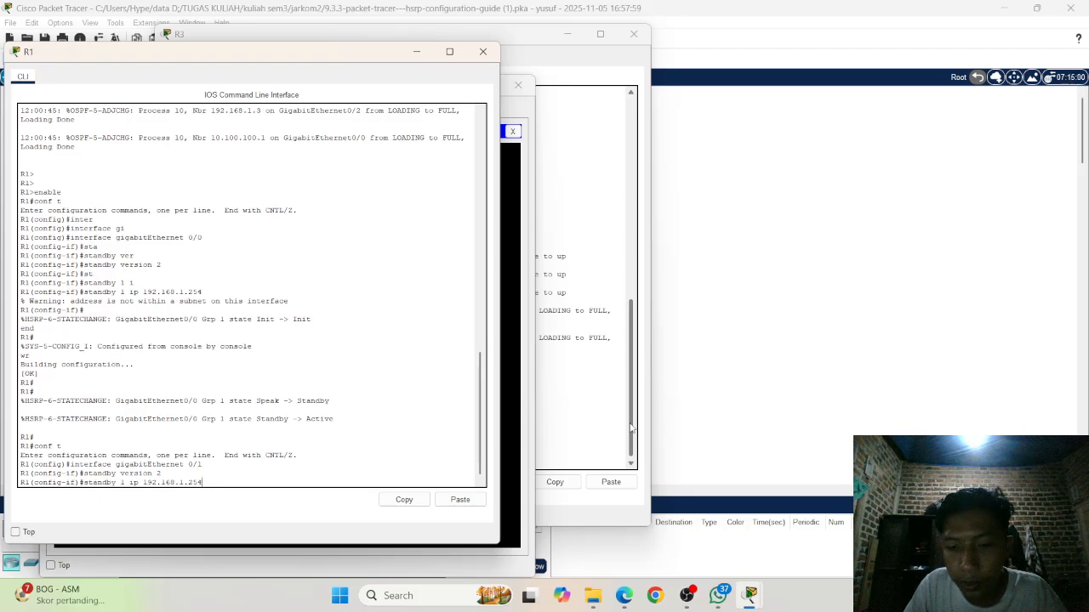
{"action": "key", "text": "Return"}
{"action": "key", "text": "Up"}
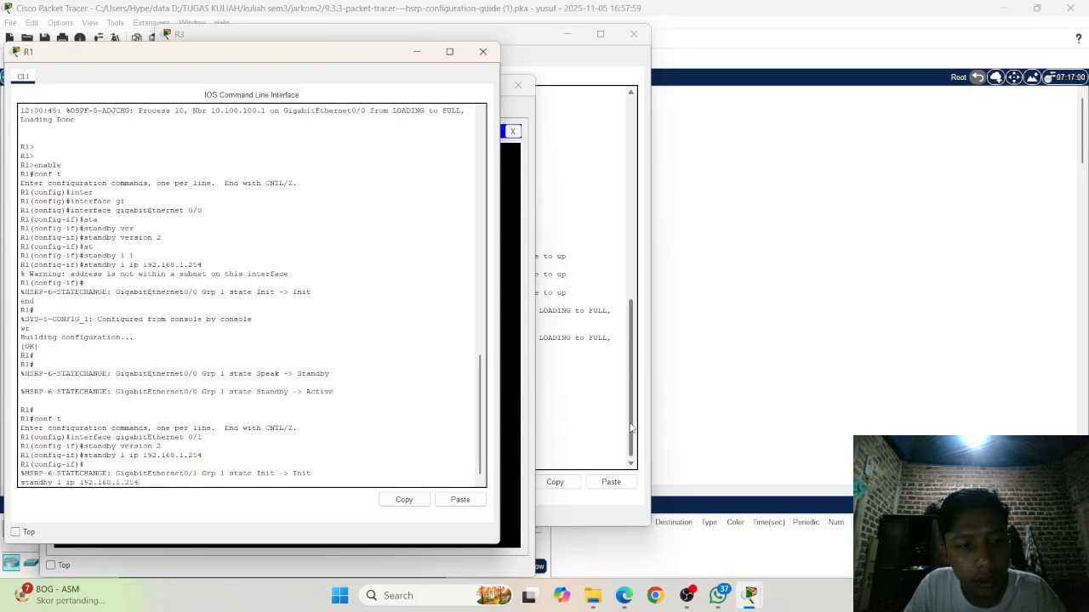
{"action": "key", "text": "BackSpace"}
{"action": "key", "text": "BackSpace"}
{"action": "key", "text": "BackSpace"}
{"action": "key", "text": "BackSpace"}
{"action": "key", "text": "BackSpace"}
{"action": "key", "text": "BackSpace"}
{"action": "key", "text": "BackSpace"}
{"action": "key", "text": "BackSpace"}
{"action": "key", "text": "BackSpace"}
{"action": "key", "text": "BackSpace"}
{"action": "key", "text": "BackSpace"}
{"action": "key", "text": "BackSpace"}
{"action": "key", "text": "BackSpace"}
{"action": "key", "text": "BackSpace"}
{"action": "key", "text": "BackSpace"}
{"action": "key", "text": "BackSpace"}
{"action": "key", "text": "BackSpace"}
{"action": "key", "text": "BackSpace"}
{"action": "key", "text": "BackSpace"}
{"action": "key", "text": "BackSpace"}
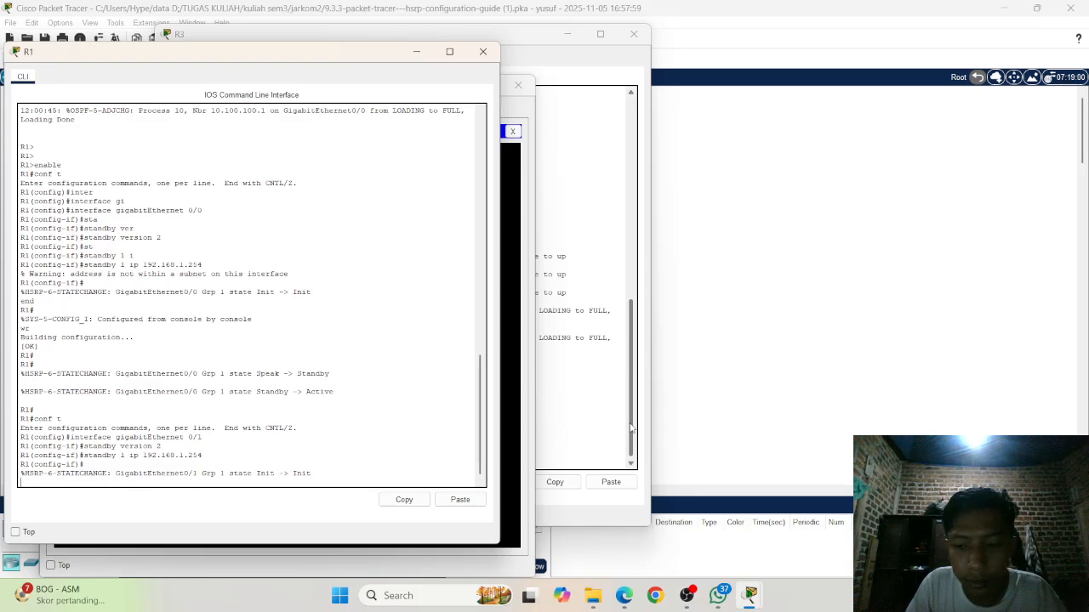
{"action": "key", "text": "Return"}
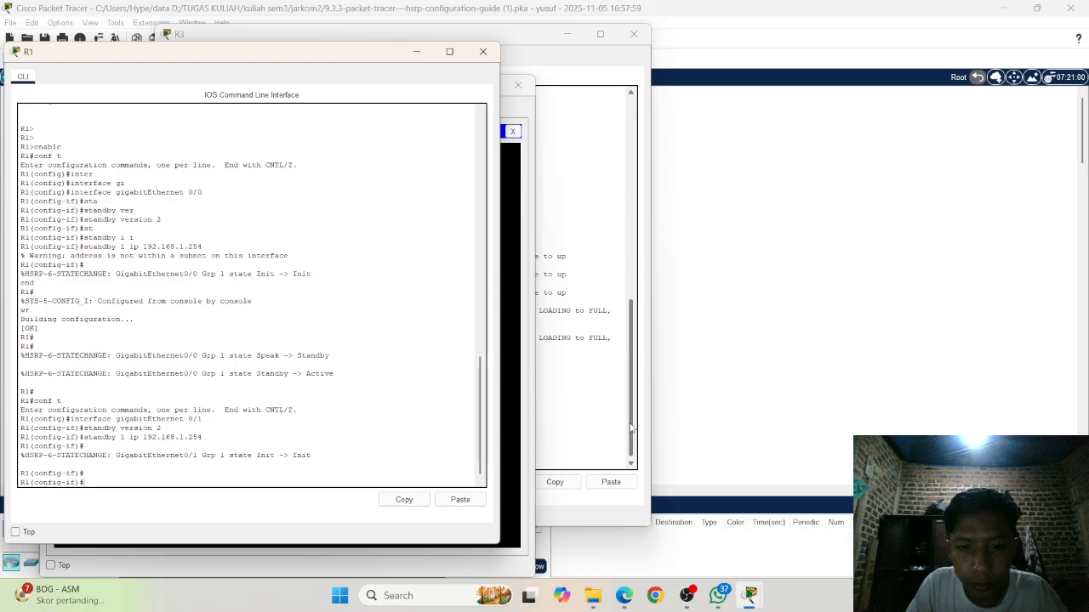
Step: Set the HSRP group 1 priority to 150 on R1's GigabitEthernet0/1 with the command standby 1 priority 150
{"action": "type", "text": "s"}
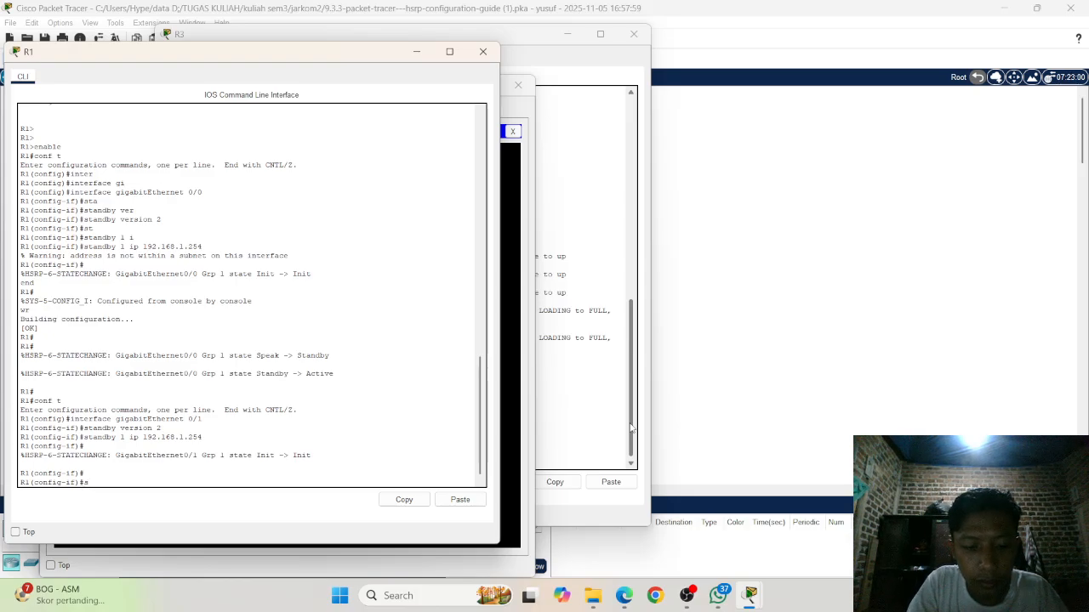
{"action": "type", "text": "ta"}
{"action": "key", "text": "Tab"}
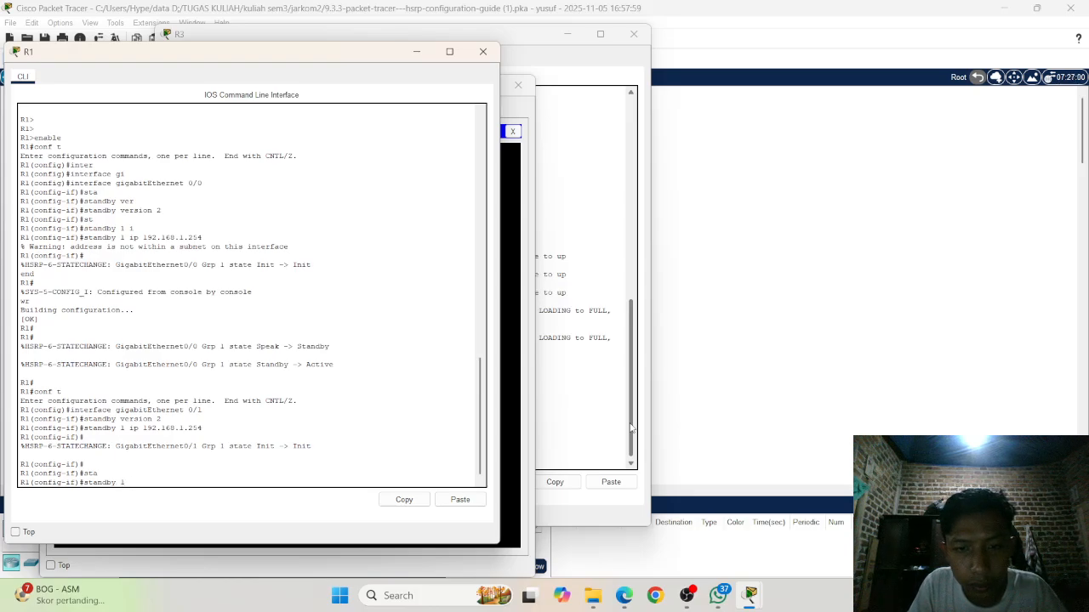
{"action": "type", "text": "1 pr"}
{"action": "key", "text": "Tab"}
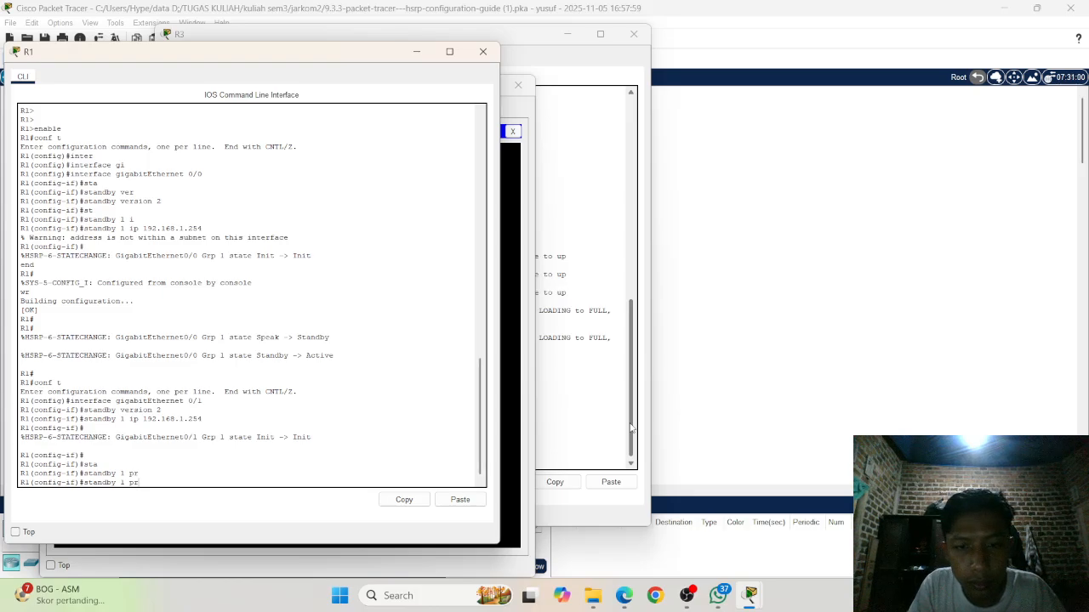
{"action": "type", "text": "i"}
{"action": "key", "text": "Tab"}
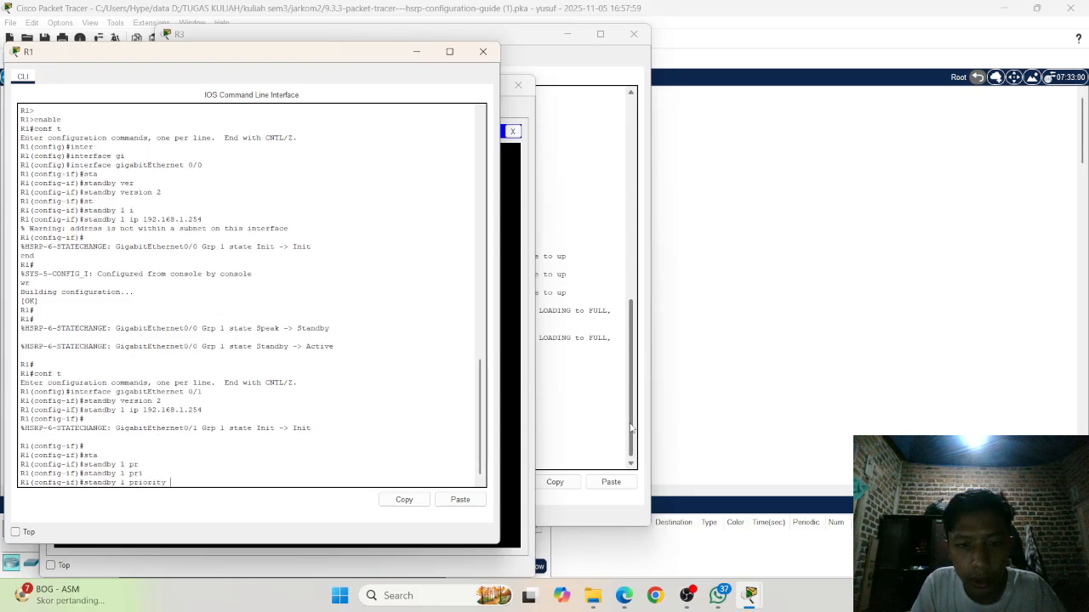
{"action": "type", "text": "15"}
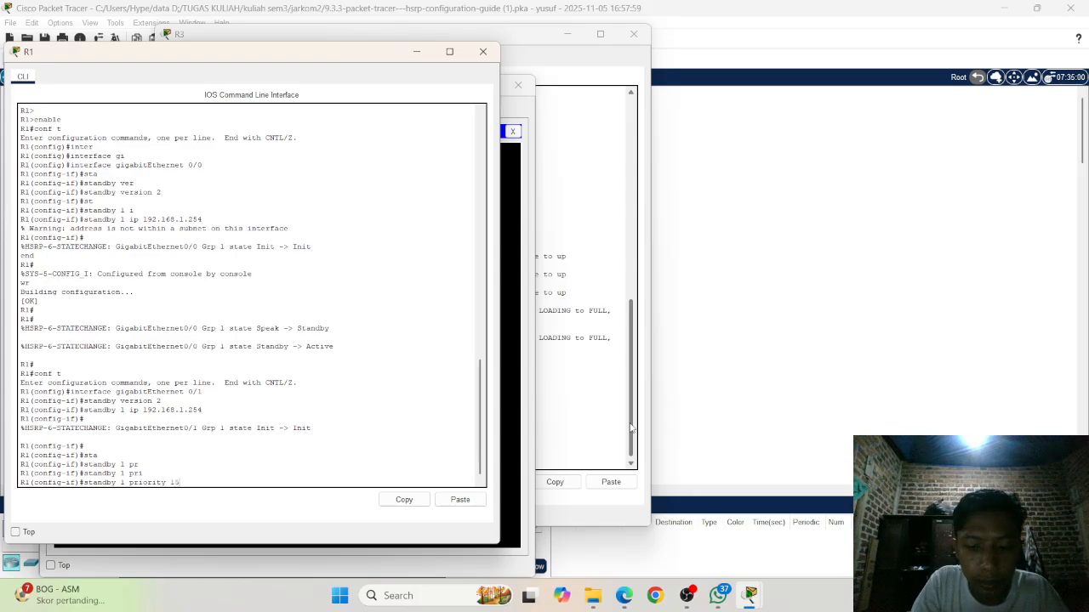
{"action": "type", "text": "0"}
{"action": "key", "text": "Return"}
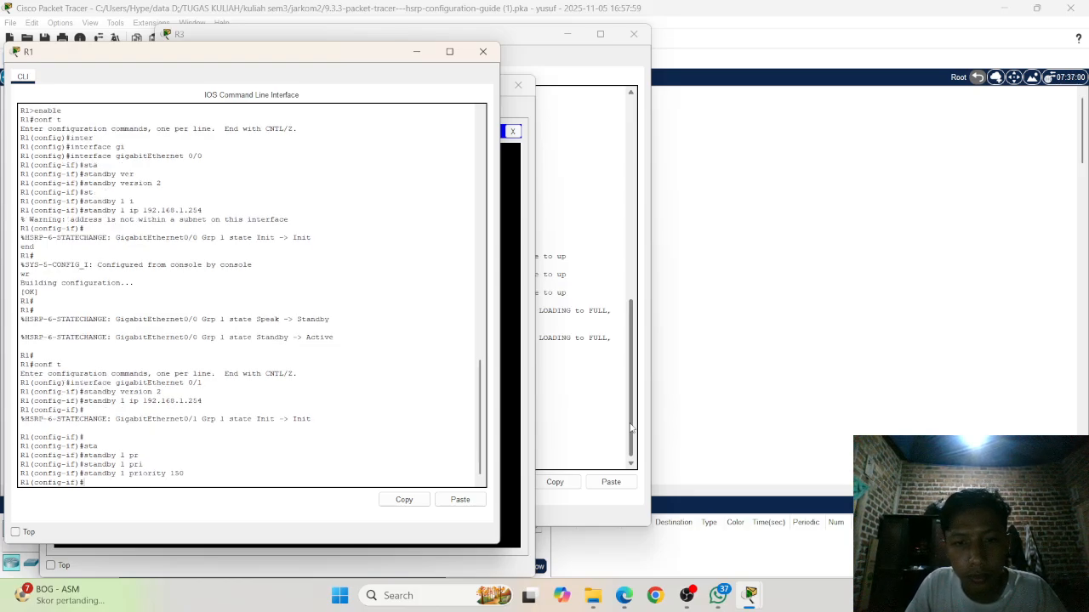
Step: Enable preemption for HSRP group 1 on R1's GigabitEthernet0/1 with standby 1 preempt, and leave configuration mode with end
{"action": "type", "text": "s"}
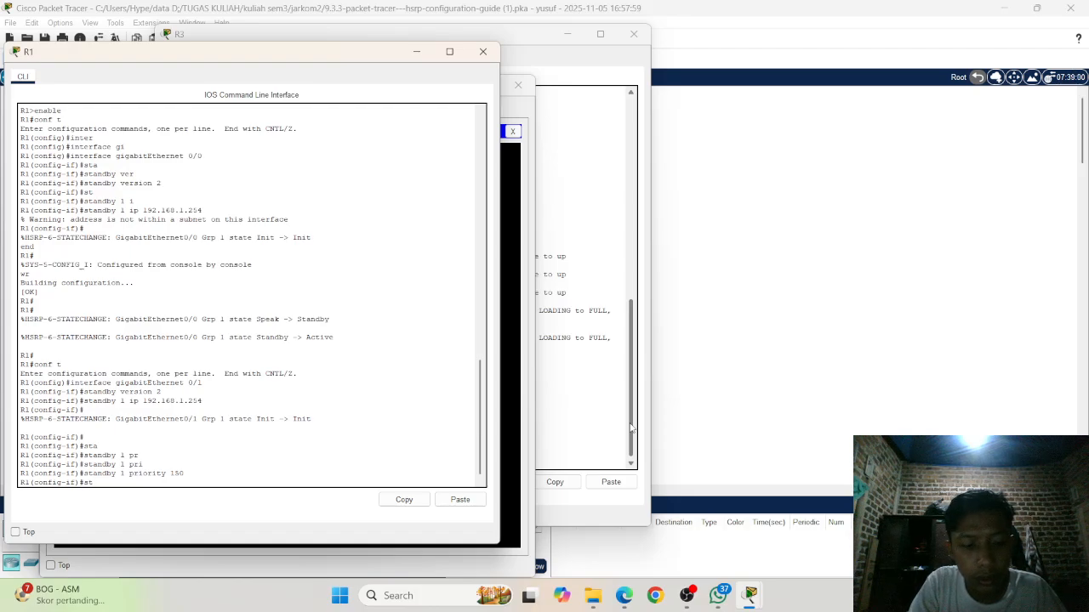
{"action": "type", "text": "t"}
{"action": "key", "text": "Tab"}
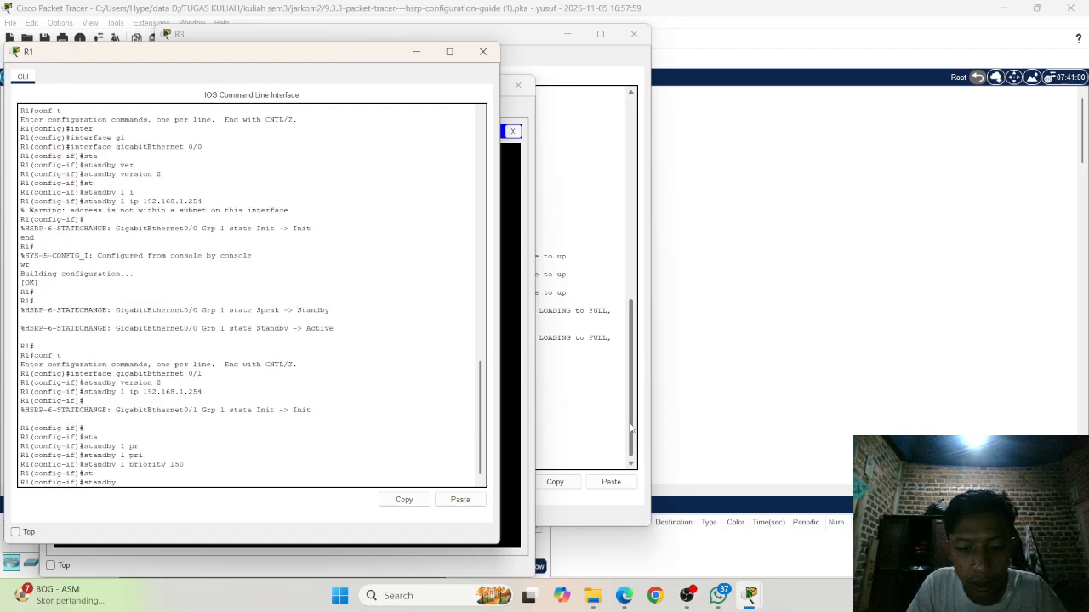
{"action": "type", "text": "1 "}
{"action": "type", "text": "p"}
{"action": "key", "text": "Tab"}
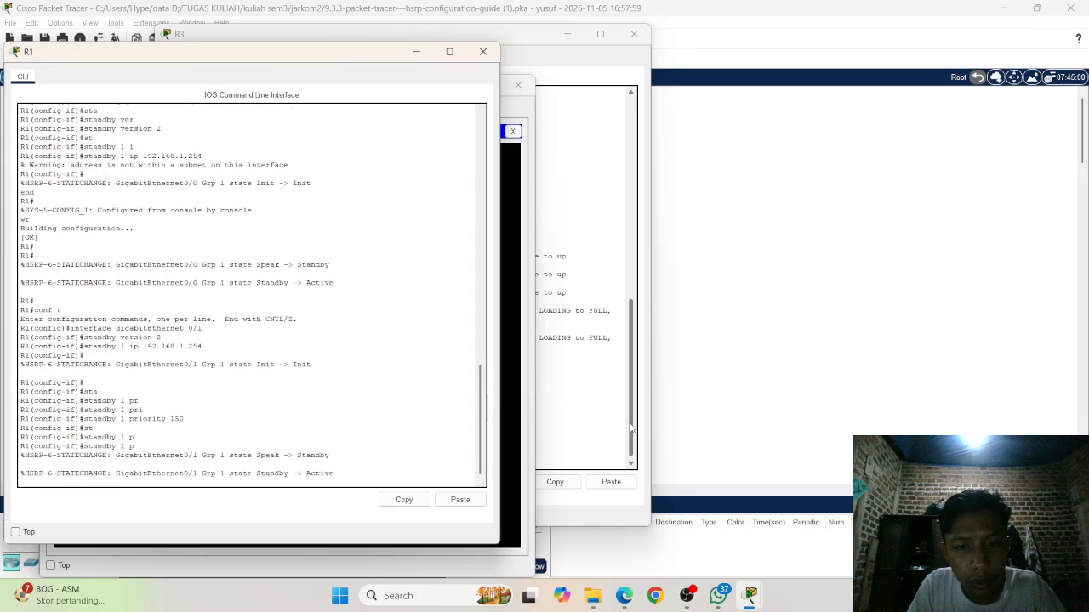
{"action": "type", "text": "ree"}
{"action": "key", "text": "Tab"}
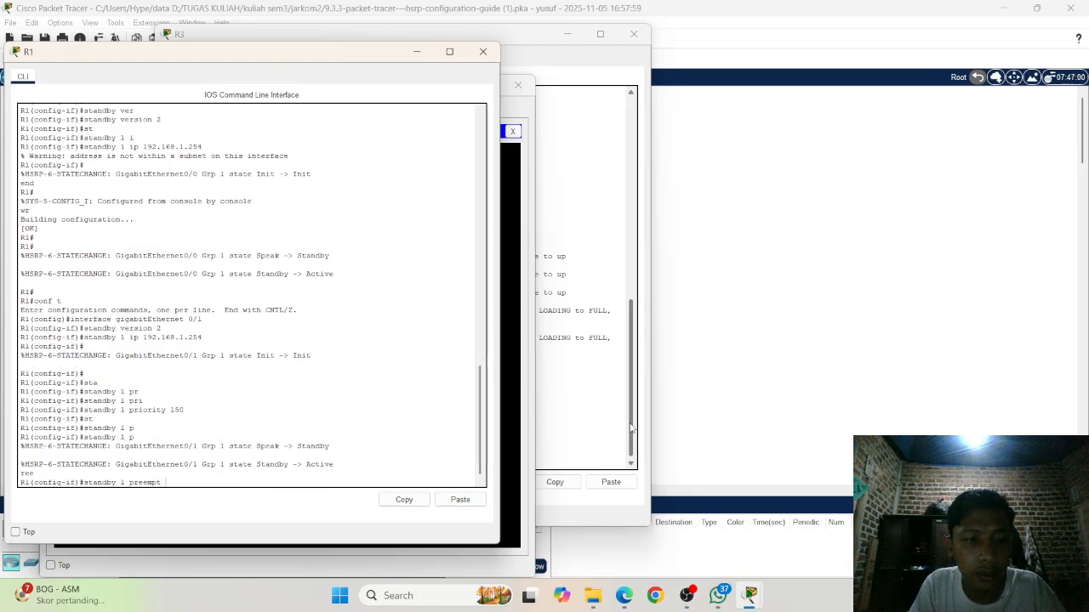
{"action": "key", "text": "Return"}
{"action": "type", "text": "e"}
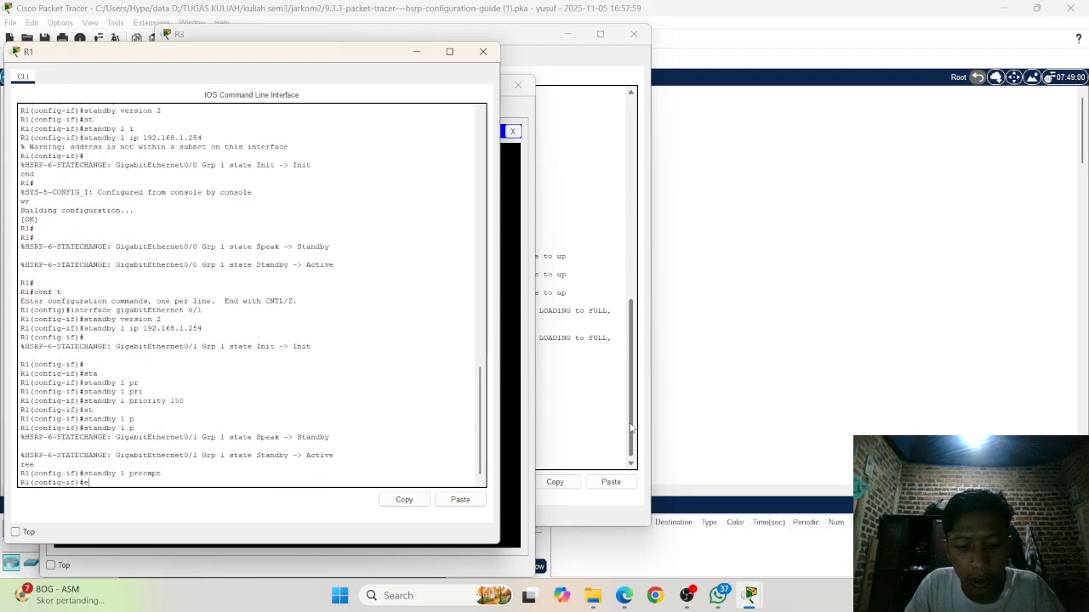
{"action": "type", "text": "nd"}
{"action": "key", "text": "Return"}
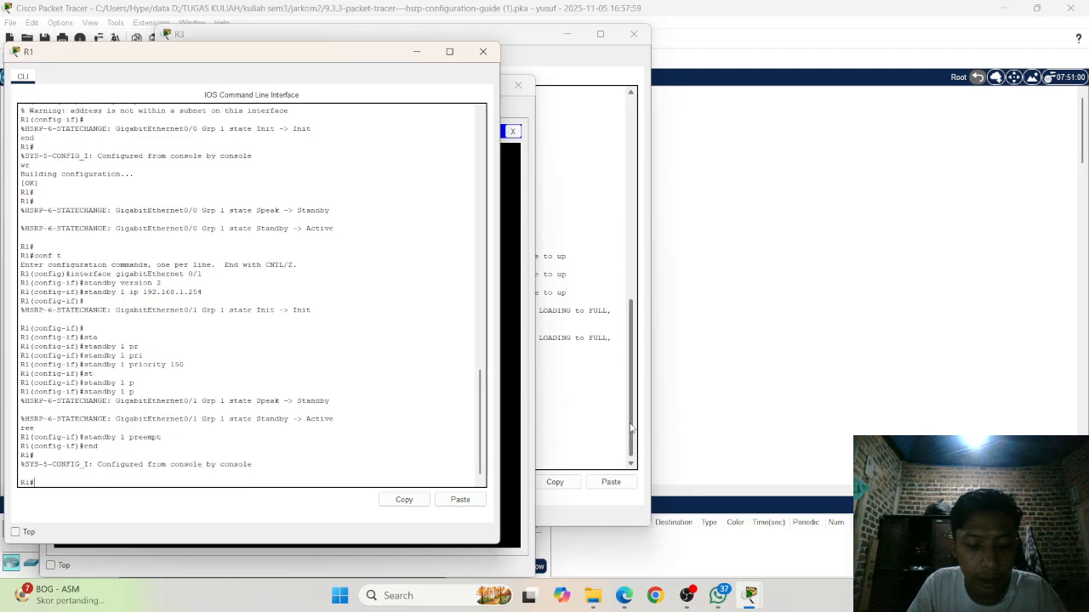
Step: Re-enter global configuration mode on R1 with the command conf t
{"action": "type", "text": "co"}
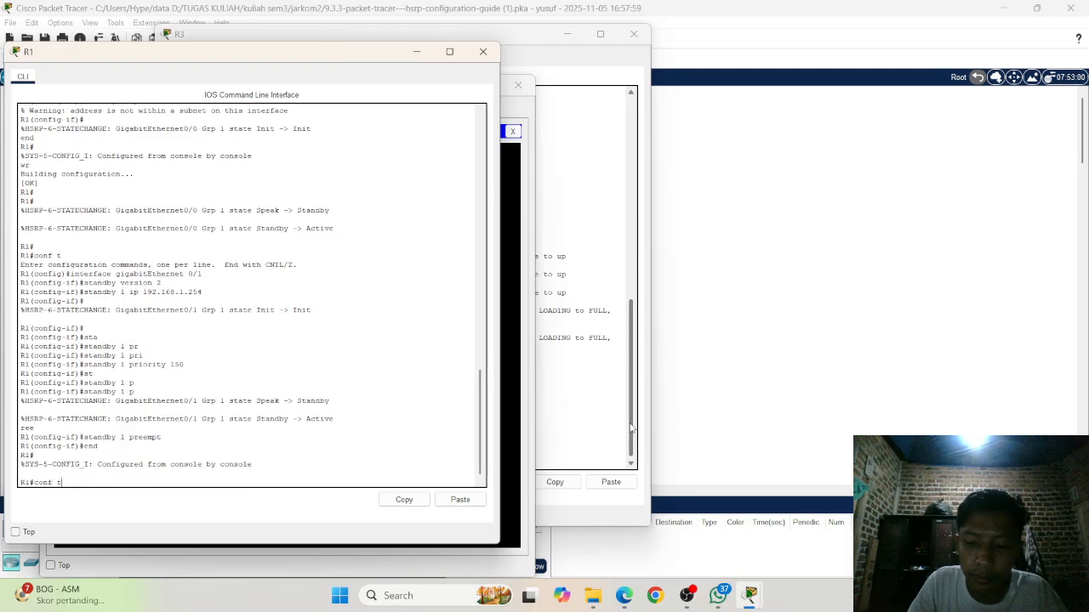
{"action": "type", "text": "nf t"}
{"action": "key", "text": "Return"}
{"action": "key", "text": "Return"}
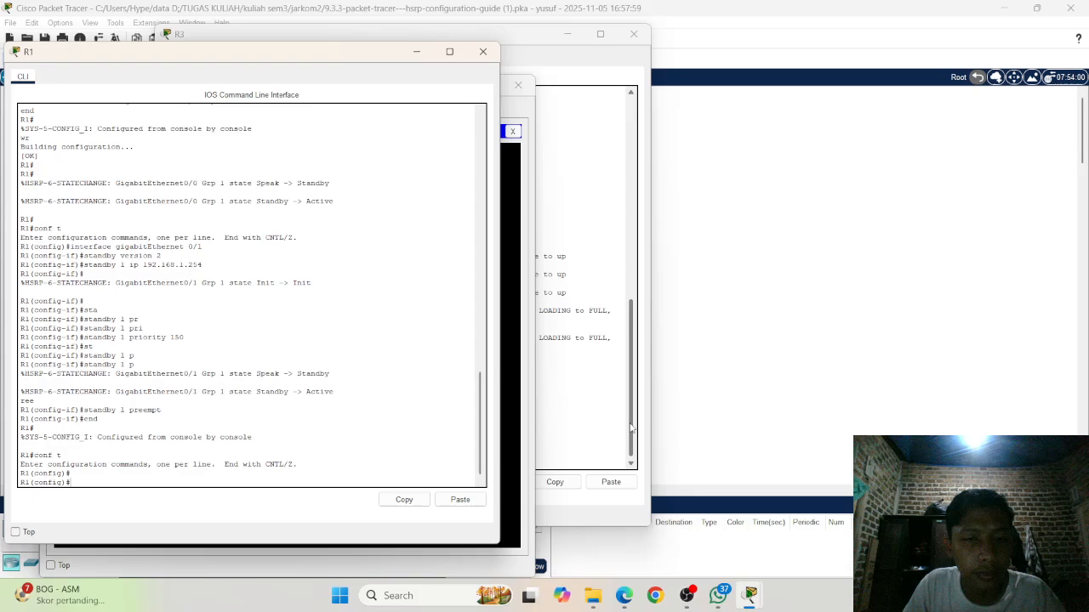
Step: Switch from R1 to router R3's command line, where the interface gigabitEthernet 0/0 configuration is open
{"action": "left_click", "coordinate": [525, 99]}
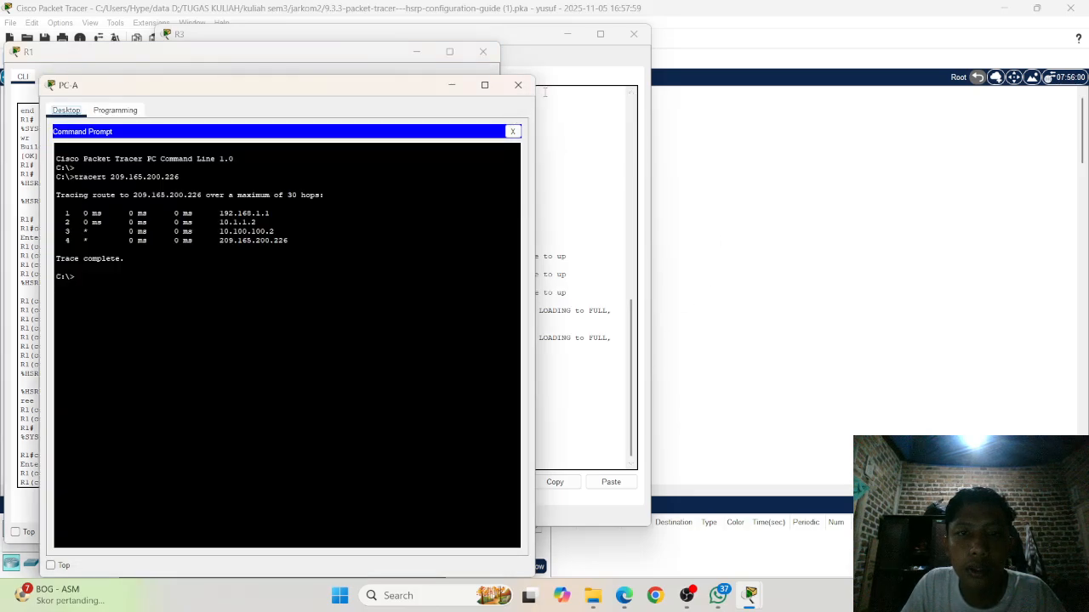
{"action": "left_click", "coordinate": [375, 67]}
{"action": "left_click", "coordinate": [605, 97]}
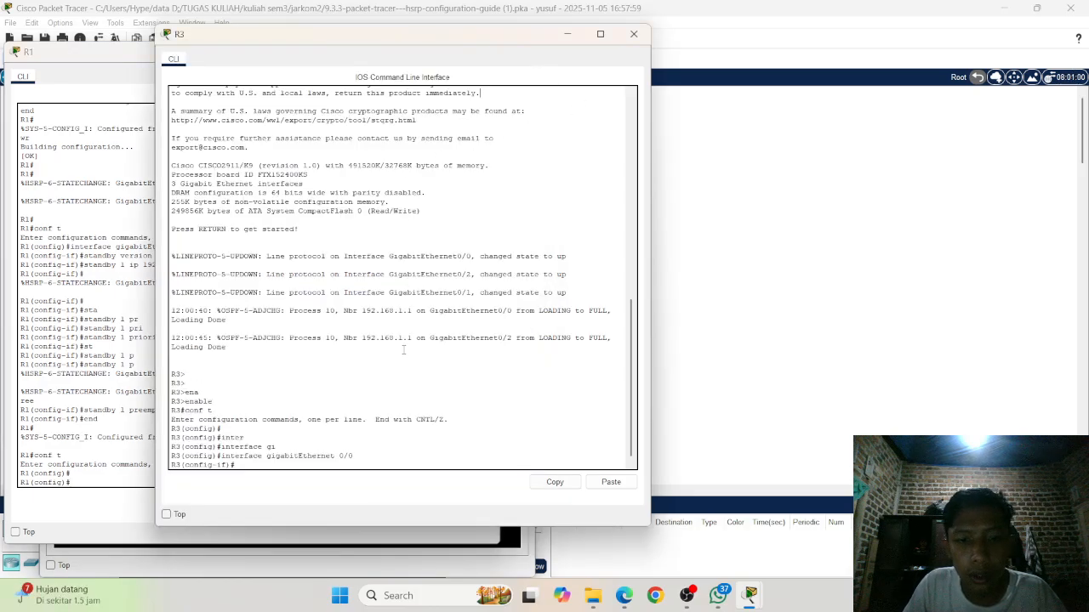
{"action": "type", "text": "ena"}
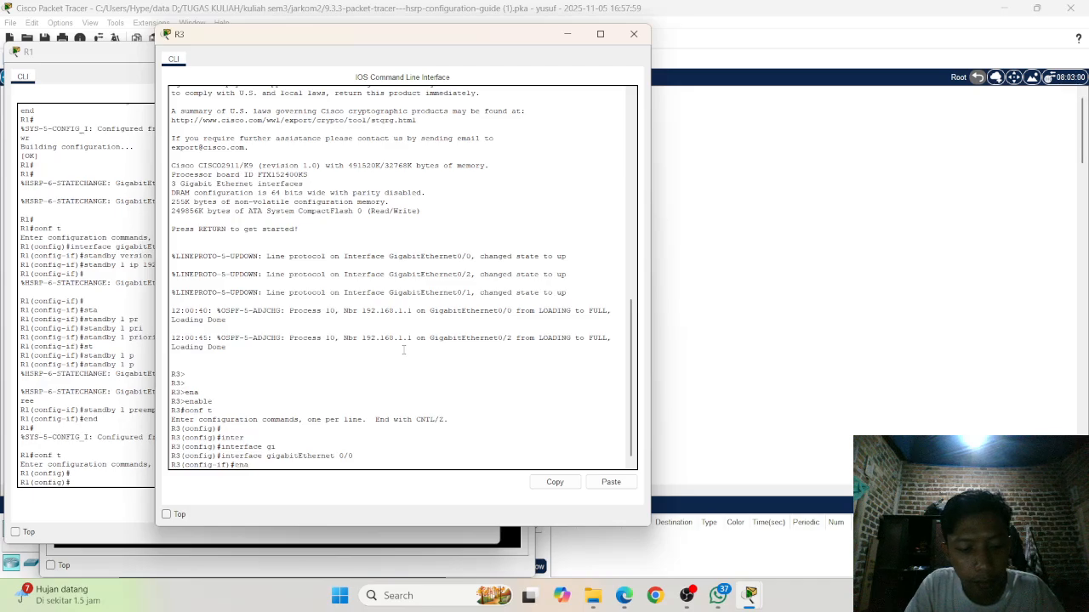
{"action": "key", "text": "Tab"}
{"action": "key", "text": "BackSpace"}
{"action": "key", "text": "BackSpace"}
{"action": "key", "text": "BackSpace"}
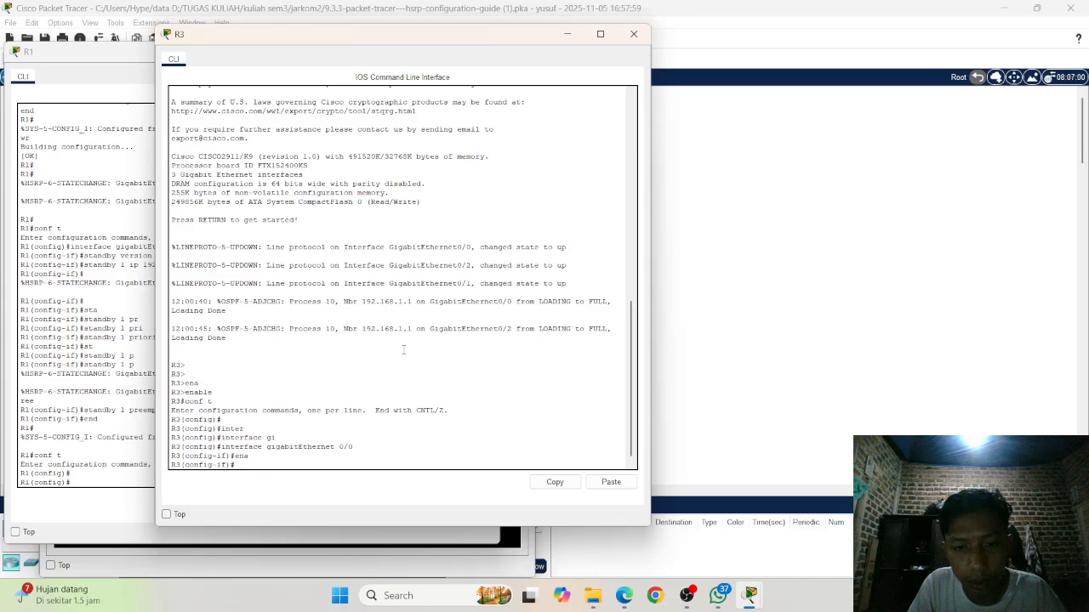
Step: Set the HSRP version on R3's GigabitEthernet0/0 with the command standby version 2
{"action": "type", "text": "st"}
{"action": "key", "text": "Tab"}
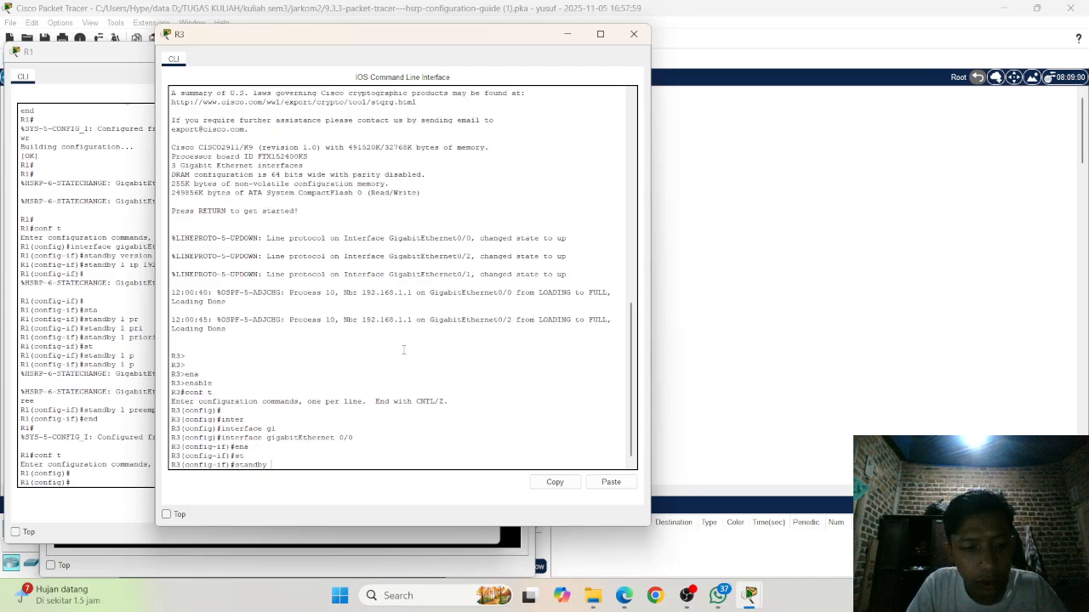
{"action": "type", "text": "v"}
{"action": "key", "text": "Tab"}
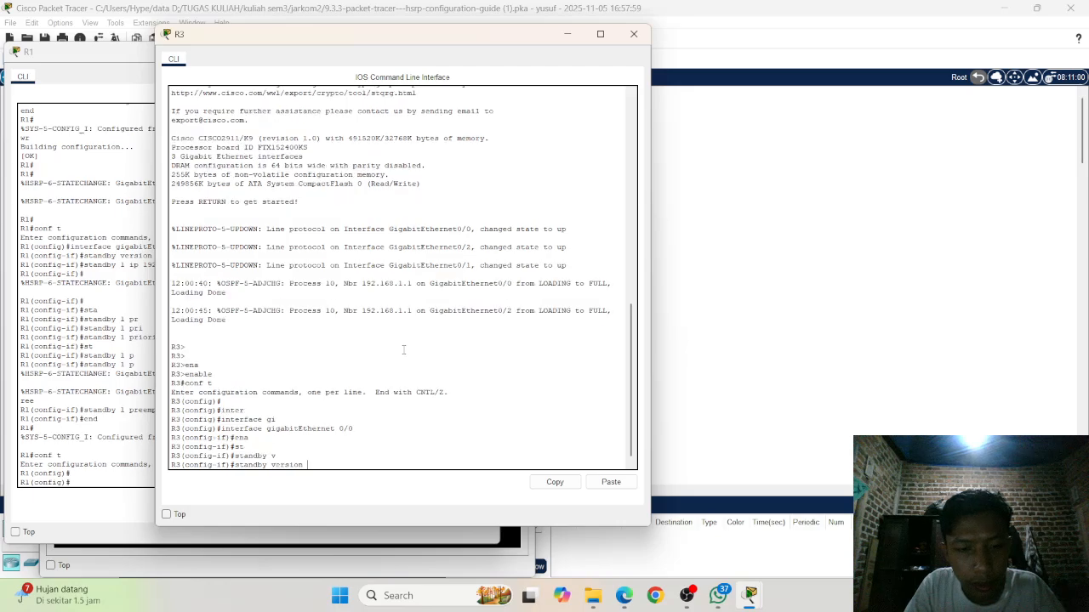
{"action": "type", "text": "2"}
{"action": "key", "text": "Return"}
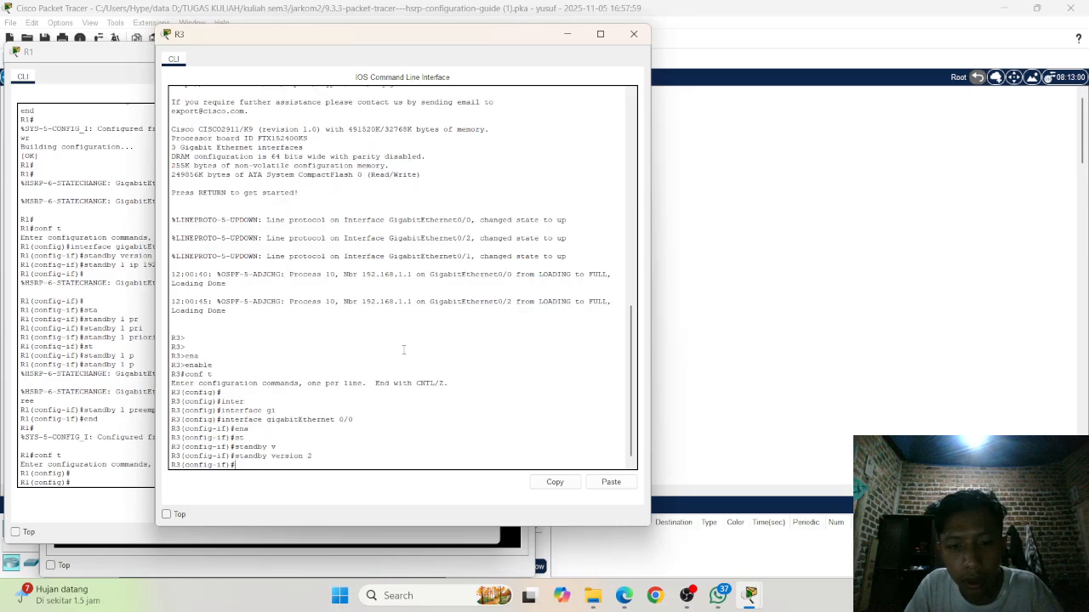
Step: Assign the virtual gateway address 192.168.1.254 to HSRP group 1 on R3's GigabitEthernet0/0
{"action": "type", "text": "s"}
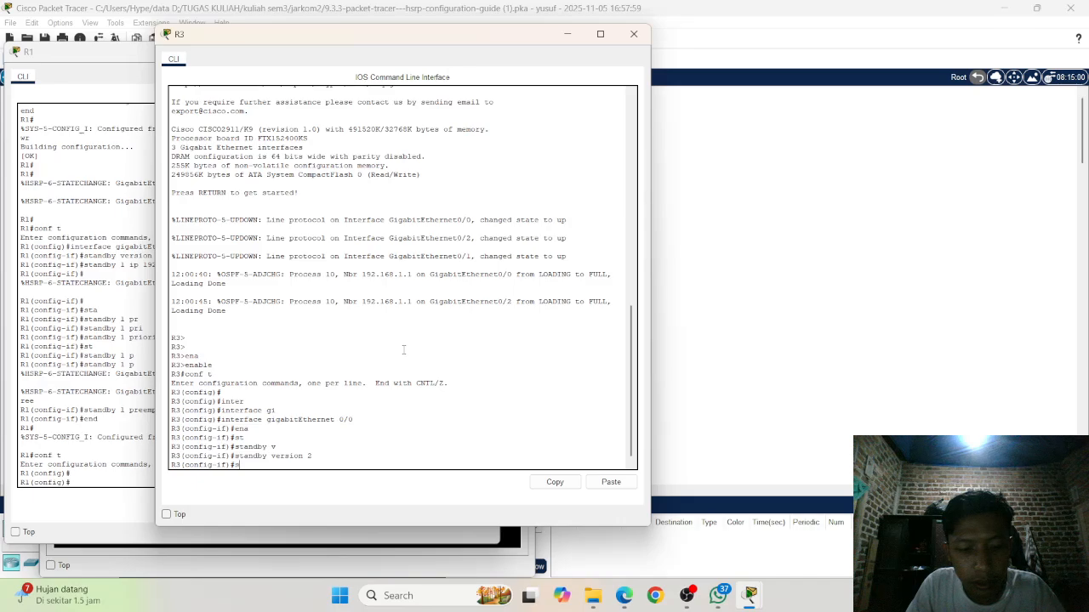
{"action": "type", "text": "t"}
{"action": "key", "text": "Tab"}
{"action": "type", "text": "1"}
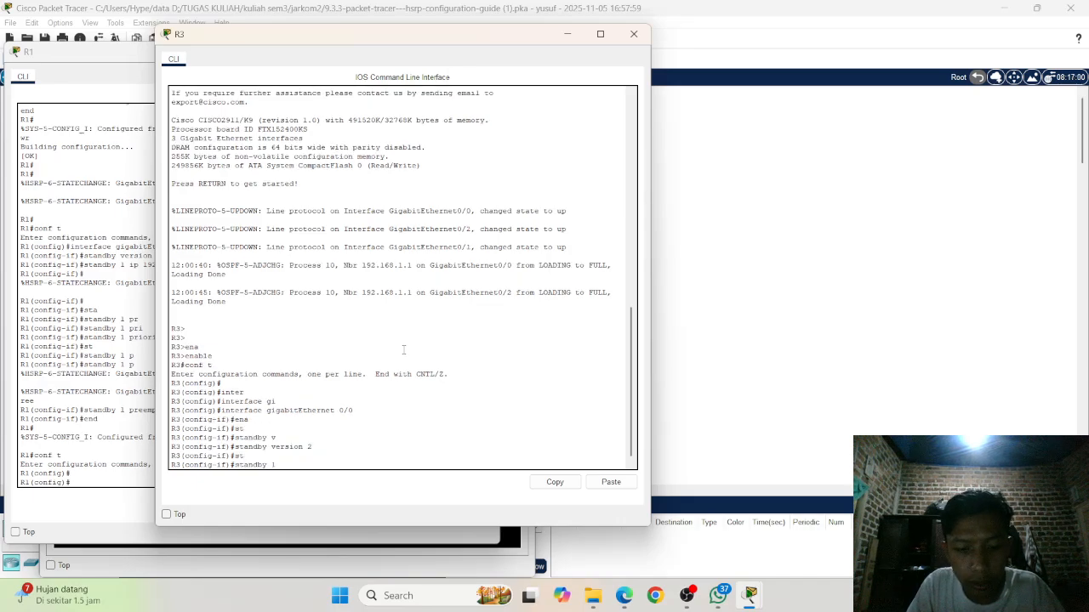
{"action": "type", "text": " t"}
{"action": "type", "text": "p "}
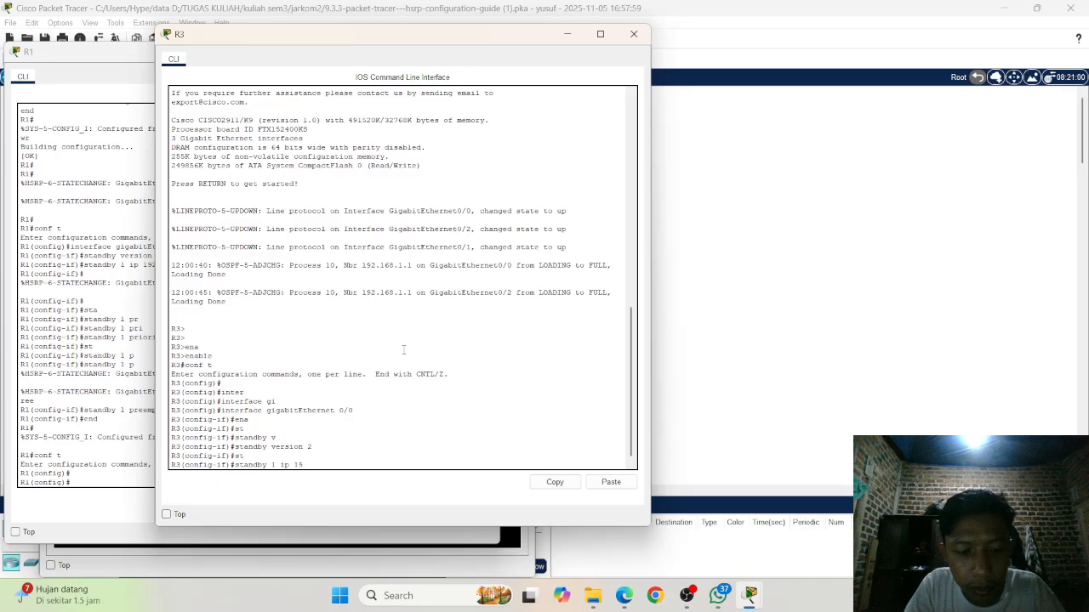
{"action": "type", "text": "192.168.1"}
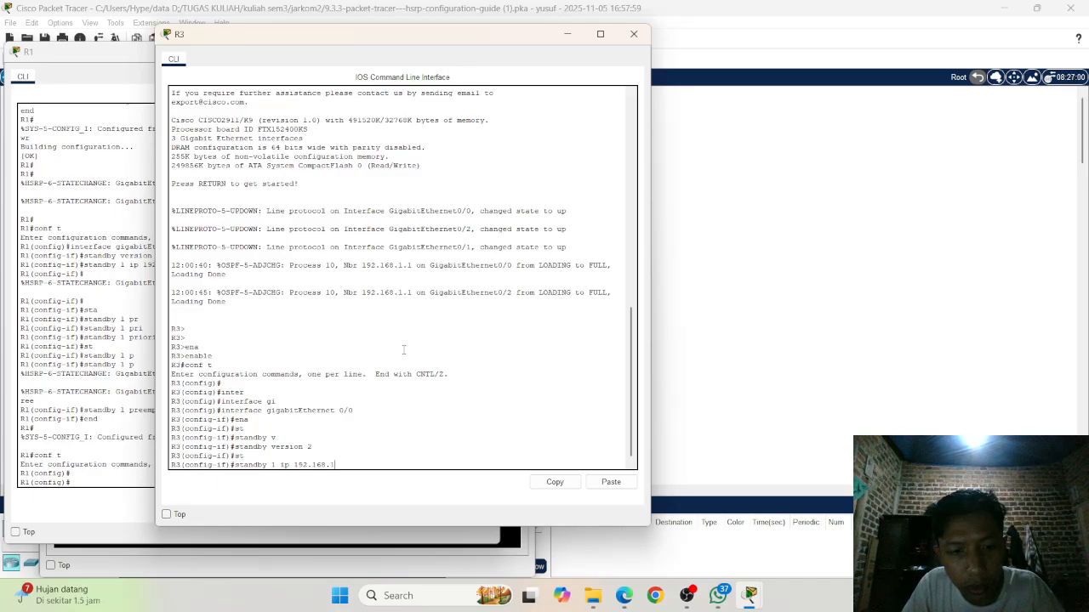
{"action": "type", "text": ".2"}
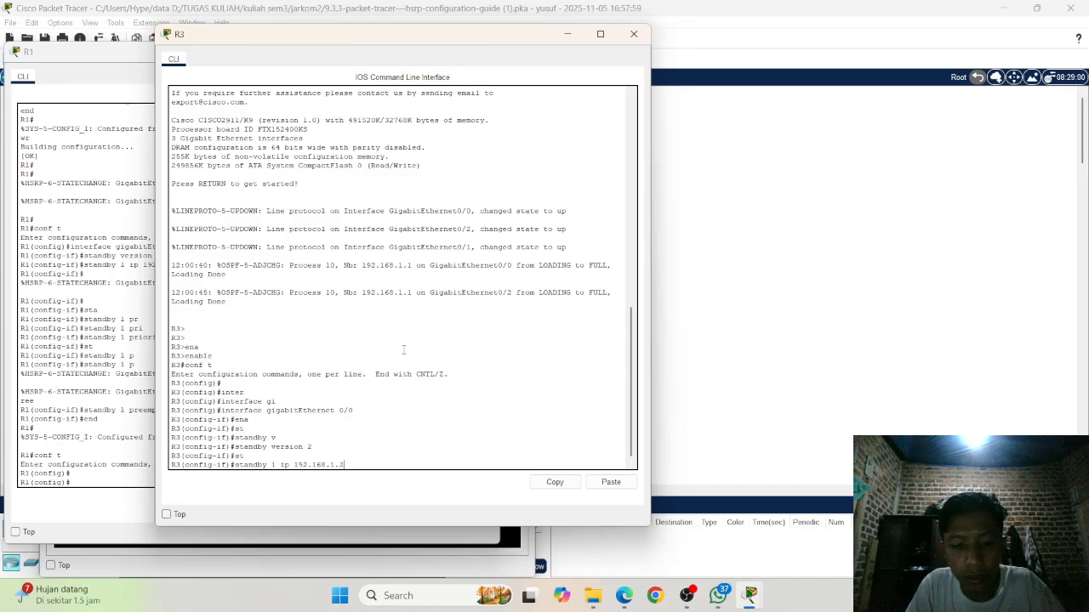
{"action": "type", "text": "54"}
{"action": "key", "text": "Return"}
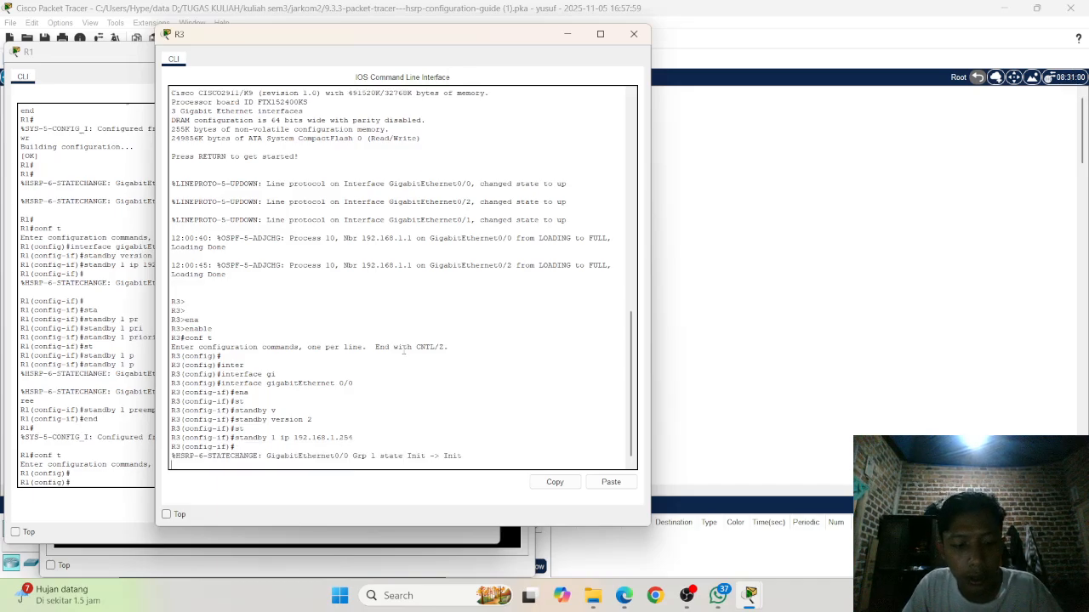
Step: Leave configuration mode on R3 with end and save the router's configuration with the command wr
{"action": "type", "text": "e"}
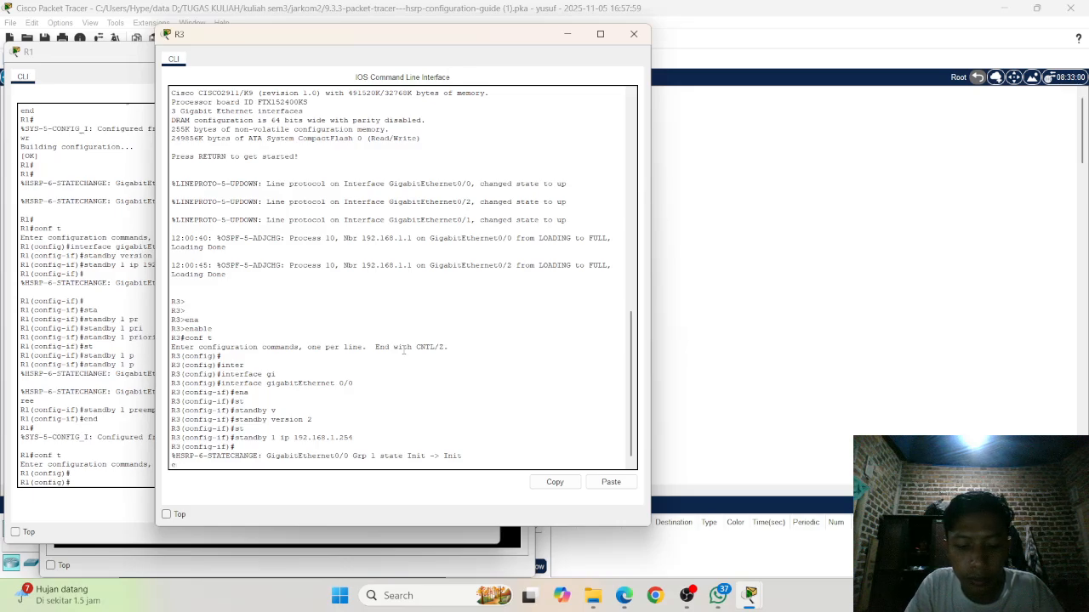
{"action": "type", "text": "nd"}
{"action": "key", "text": "Return"}
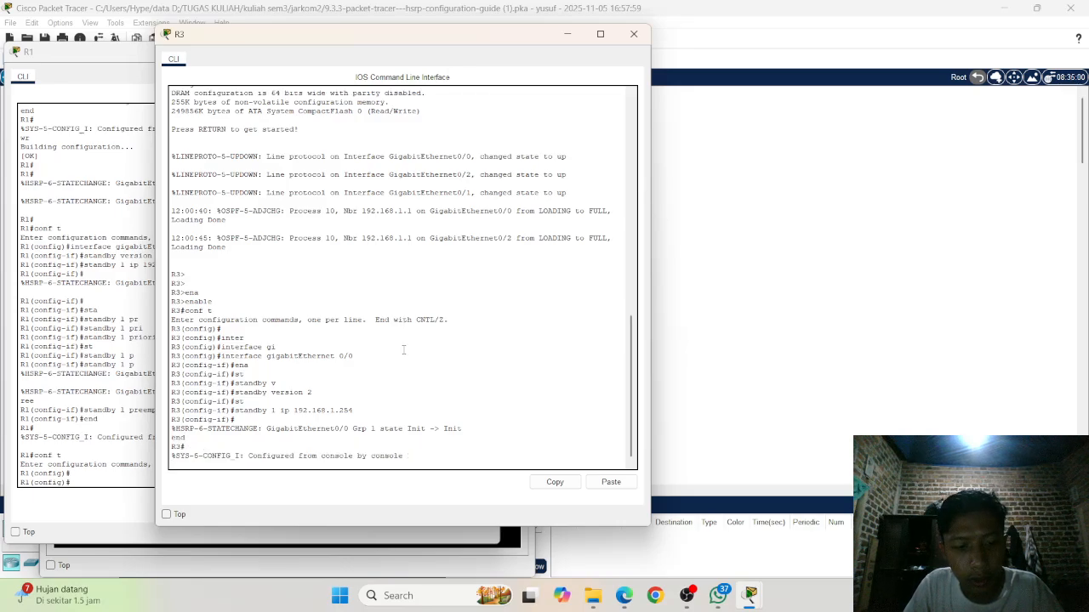
{"action": "key", "text": "Return"}
{"action": "key", "text": "Return"}
{"action": "type", "text": "wr"}
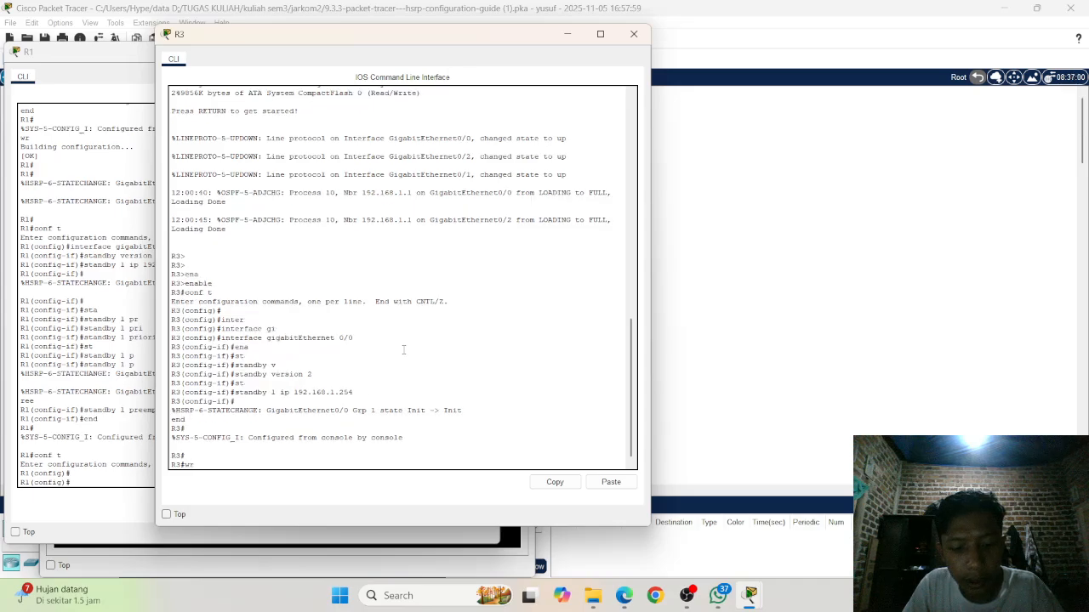
{"action": "key", "text": "Return"}
{"action": "key", "text": "Return"}
Step: Return to the network topology and briefly view router R2's command line
{"action": "left_click", "coordinate": [768, 193]}
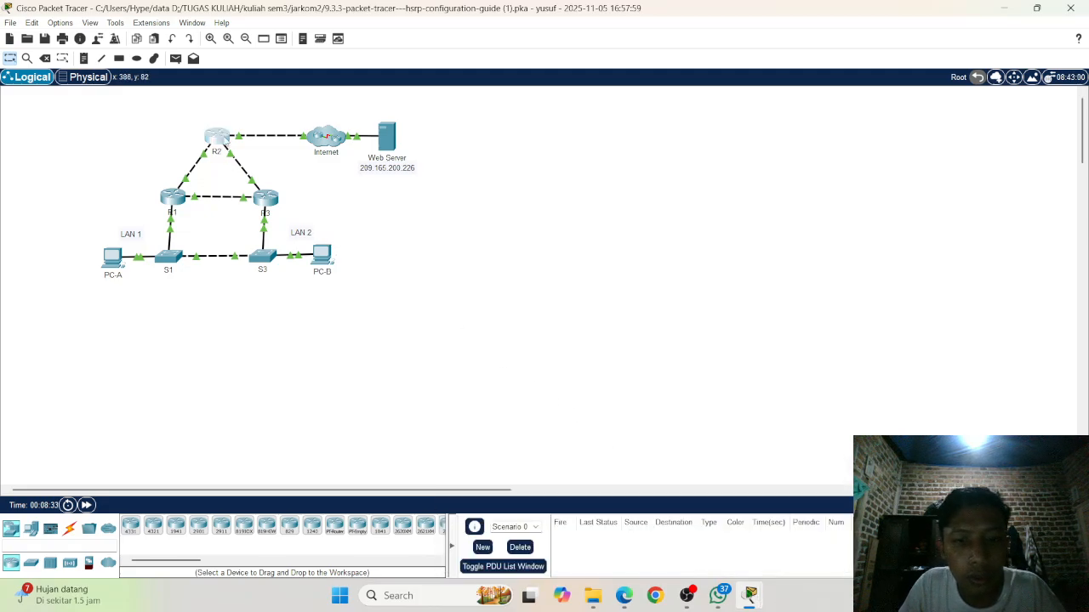
{"action": "left_click", "coordinate": [220, 138]}
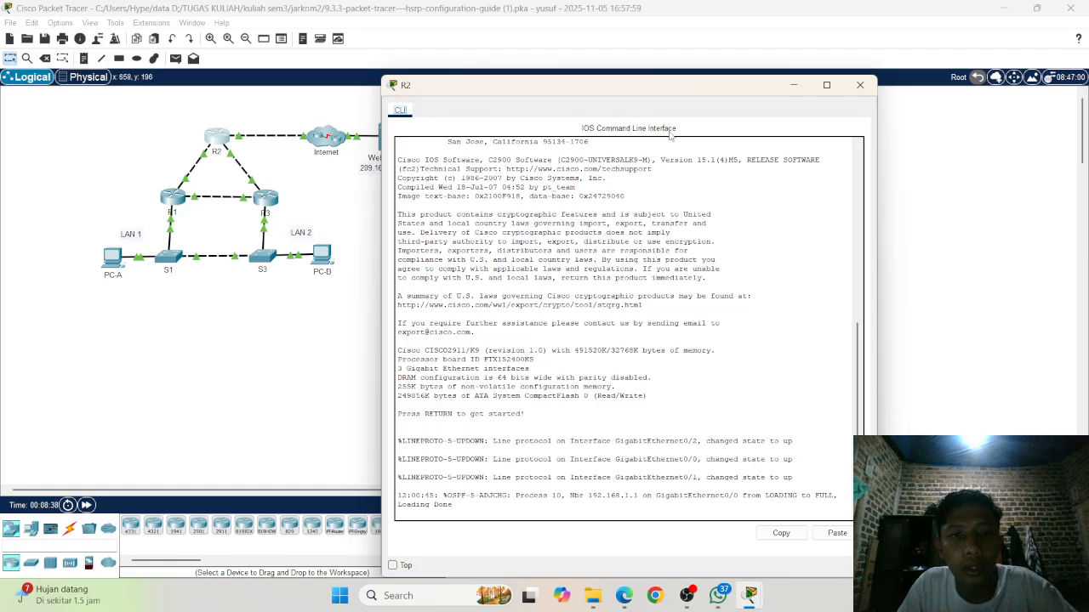
{"action": "left_click", "coordinate": [860, 85]}
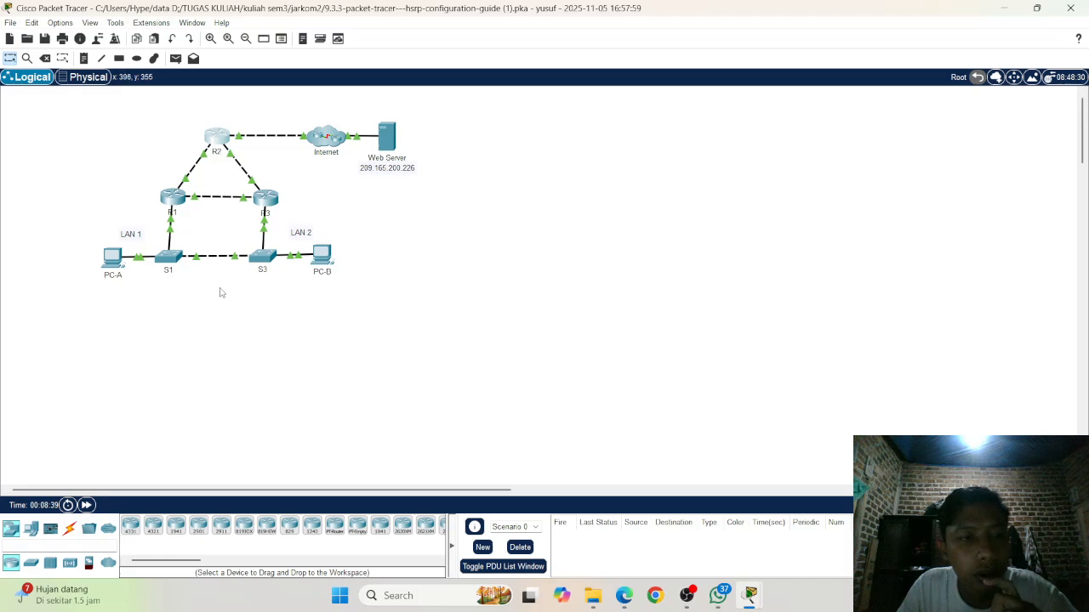
Step: Open switch S1's command line, move its window aside and start the console session
{"action": "left_click", "coordinate": [177, 260]}
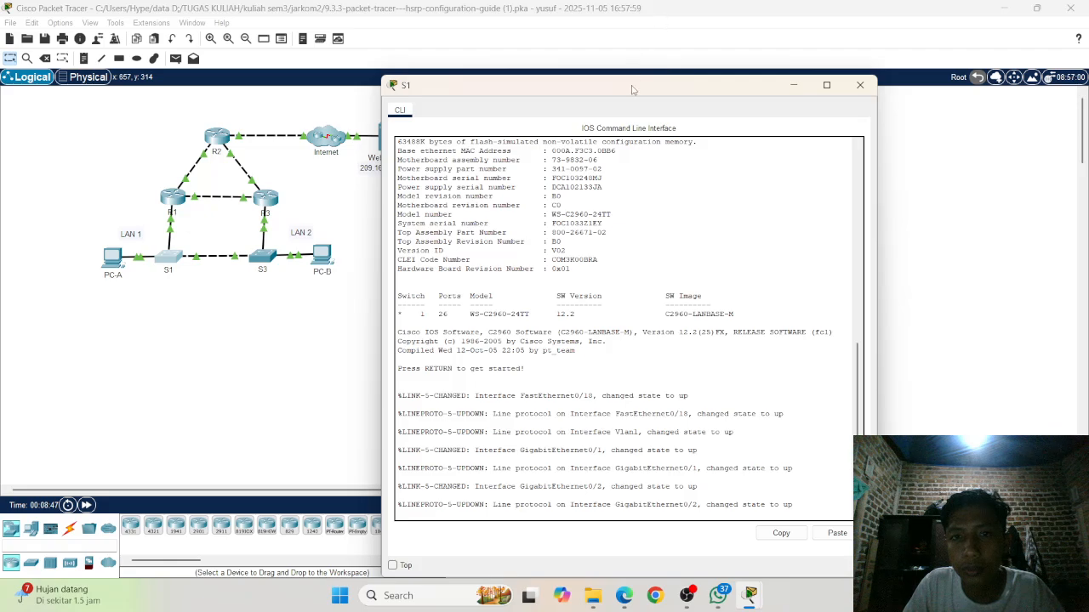
{"action": "left_click_drag", "start_coordinate": [634, 91], "coordinate": [291, 73]}
{"action": "key", "text": "Return"}
{"action": "key", "text": "Return"}
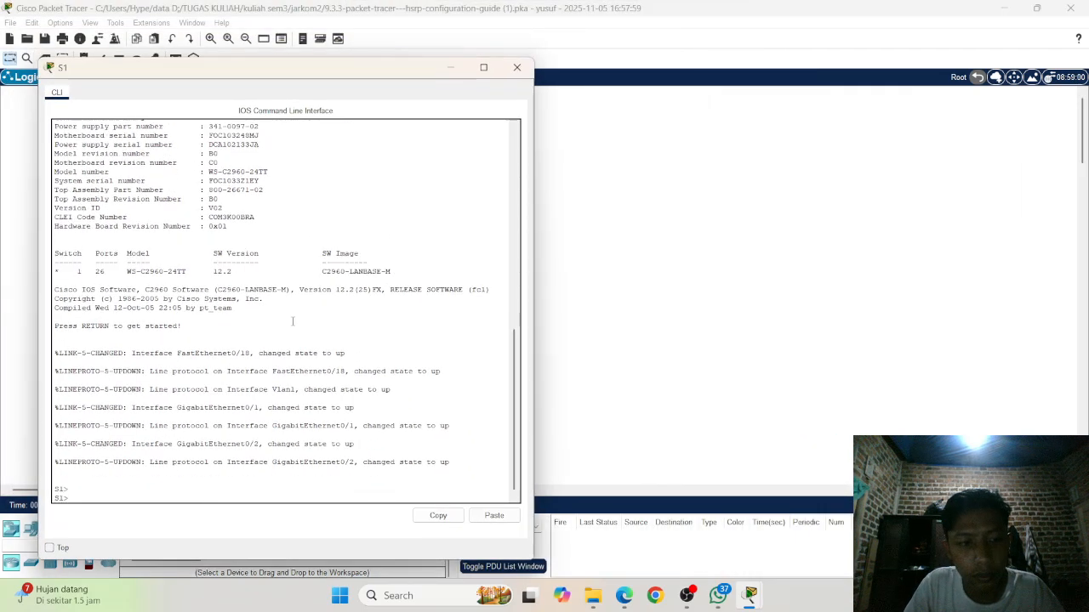
Step: Enter privileged EXEC mode on switch S1 with enable and go into global configuration mode with conf t
{"action": "type", "text": "ena"}
{"action": "key", "text": "Tab"}
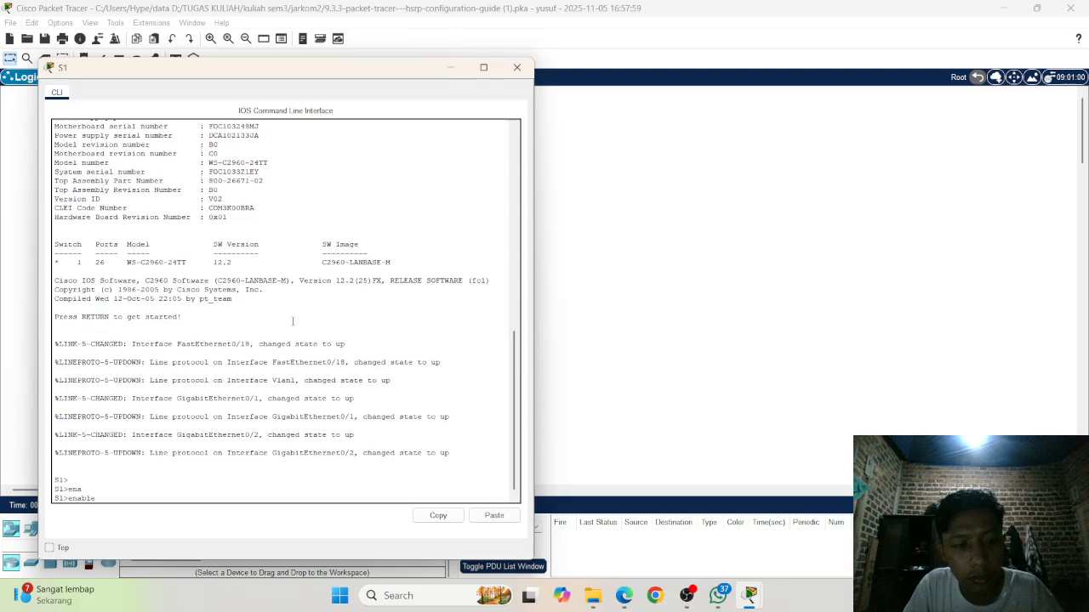
{"action": "key", "text": "Return"}
{"action": "type", "text": "conf"}
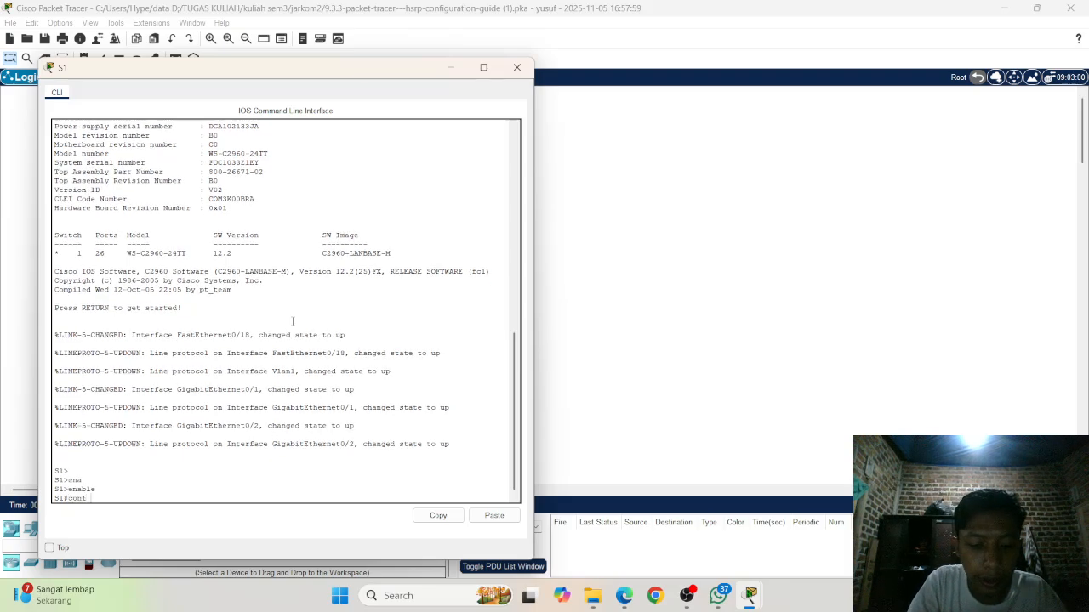
{"action": "type", "text": " t"}
{"action": "key", "text": "Return"}
{"action": "key", "text": "Return"}
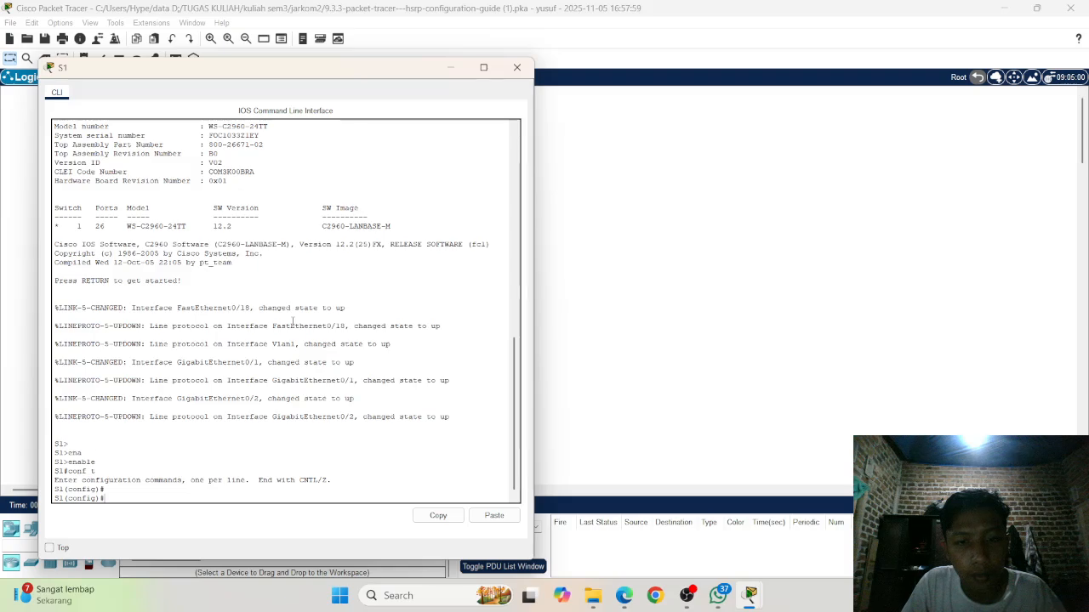
Step: Set switch S1's default gateway to 192.168.1.254 with the ip default-gateway command
{"action": "type", "text": "ip"}
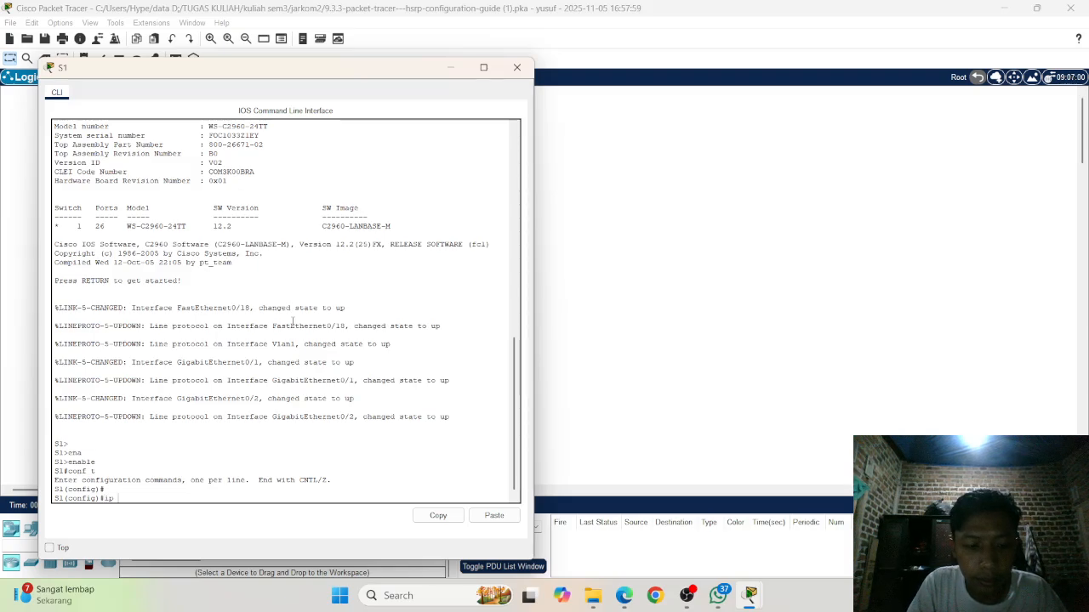
{"action": "type", "text": " de"}
{"action": "key", "text": "Tab"}
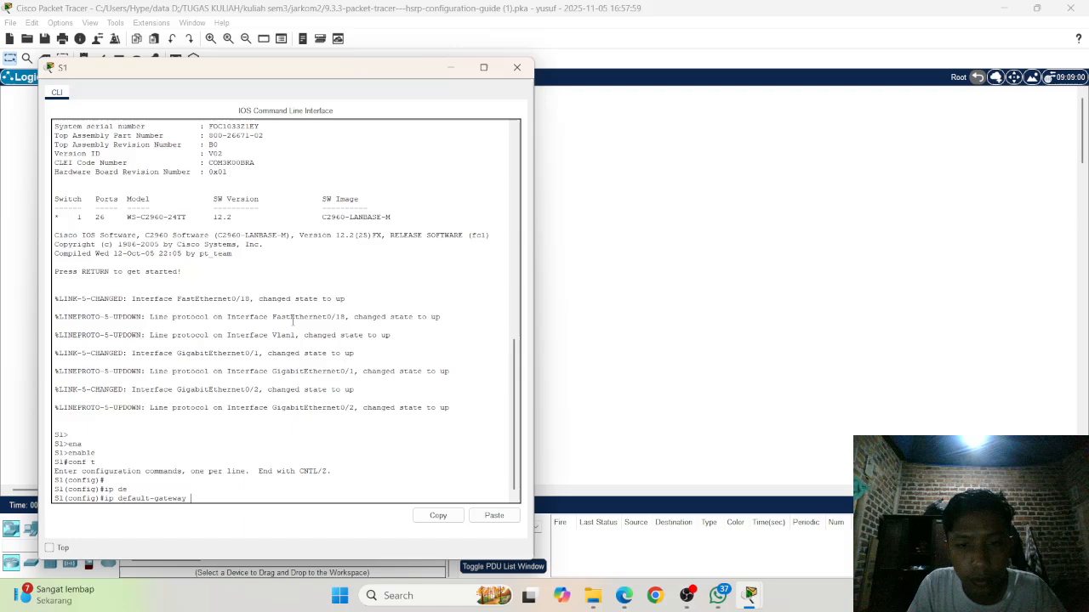
{"action": "type", "text": "192"}
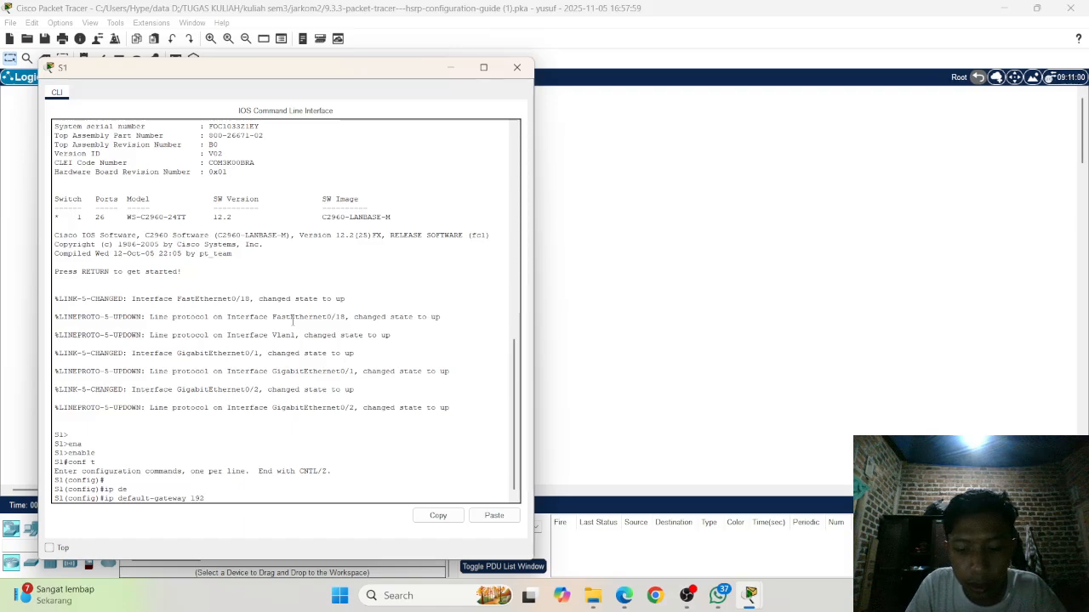
{"action": "type", "text": ","}
{"action": "key", "text": "BackSpace"}
{"action": "type", "text": ".16"}
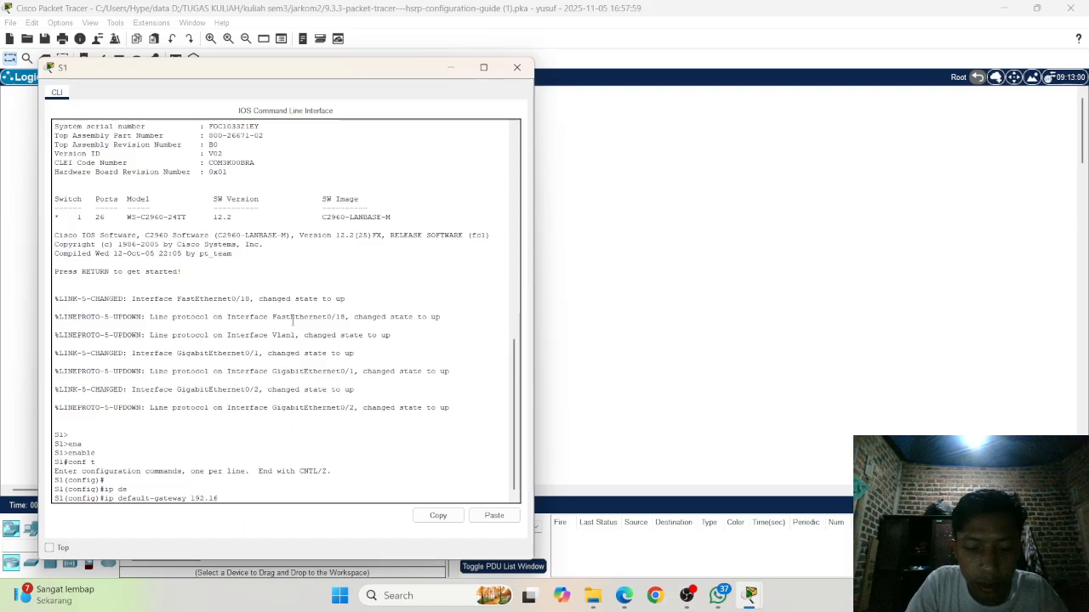
{"action": "type", "text": "8"}
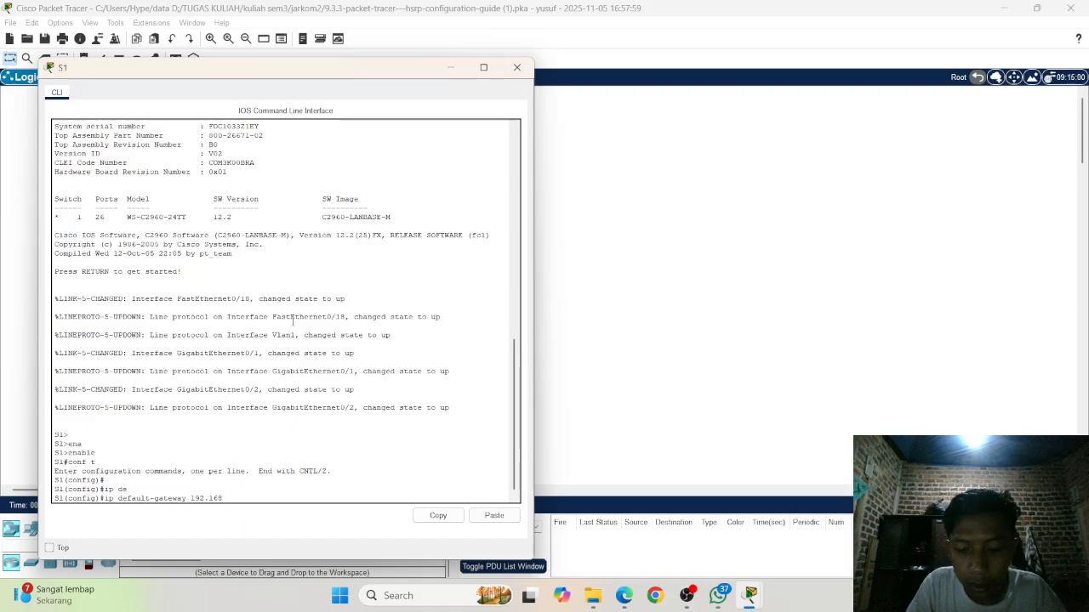
{"action": "type", "text": ".1."}
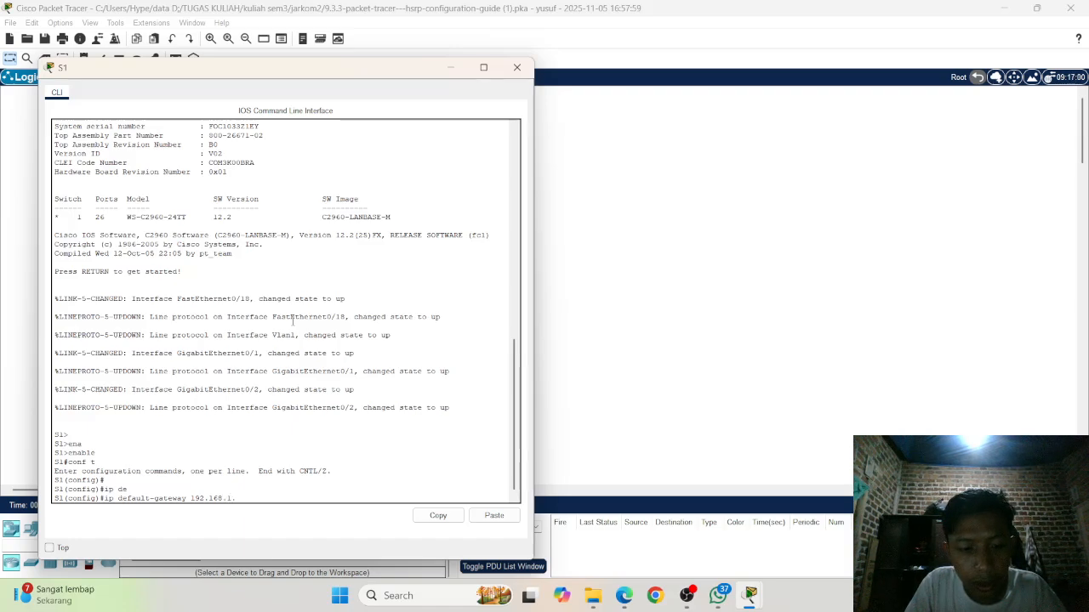
{"action": "type", "text": "254"}
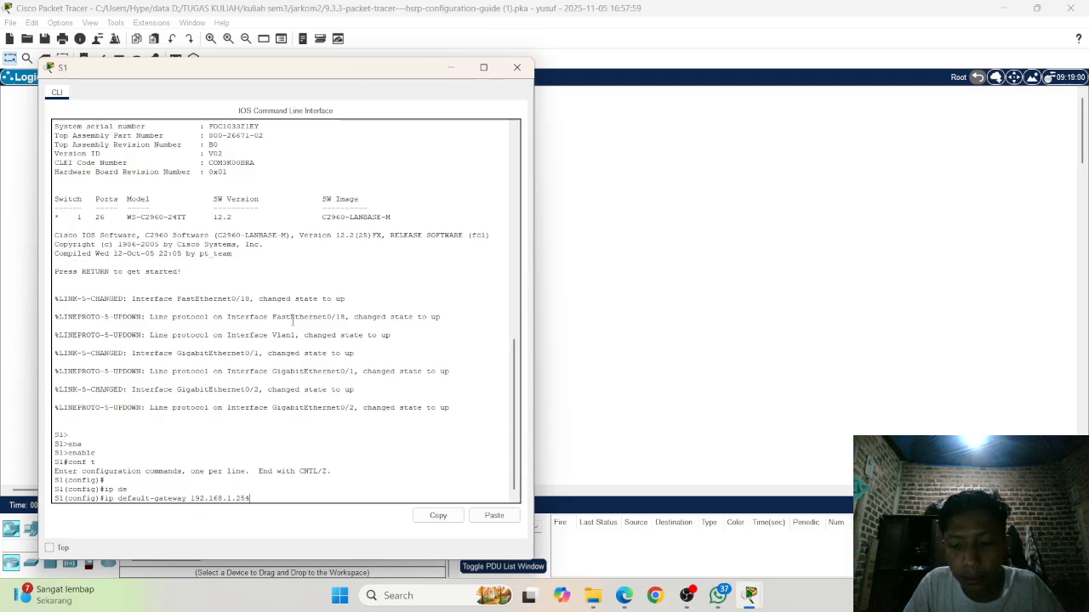
{"action": "key", "text": "Return"}
Step: Leave configuration mode on S1 with end and save the switch's configuration with the command wr
{"action": "type", "text": "en"}
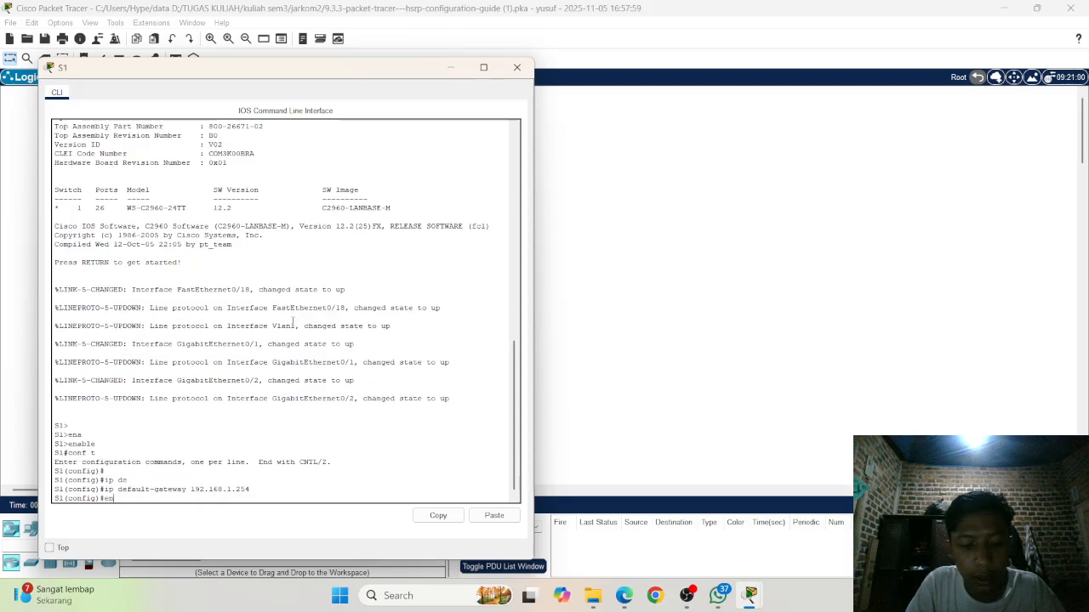
{"action": "type", "text": "d"}
{"action": "key", "text": "Return"}
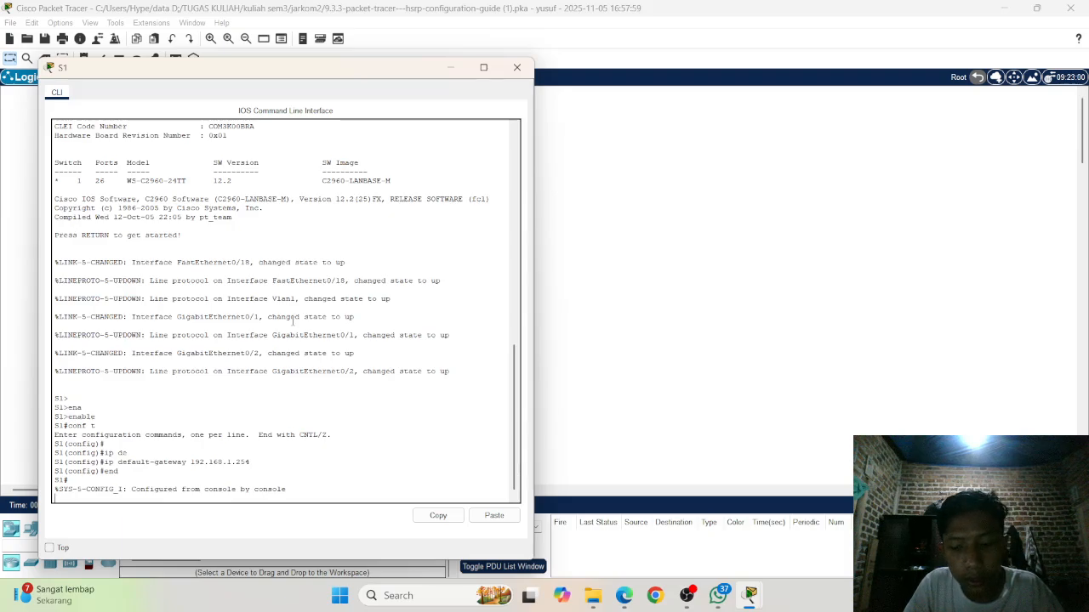
{"action": "key", "text": "Return"}
{"action": "key", "text": "Return"}
{"action": "type", "text": "wr"}
{"action": "key", "text": "Return"}
{"action": "key", "text": "Return"}
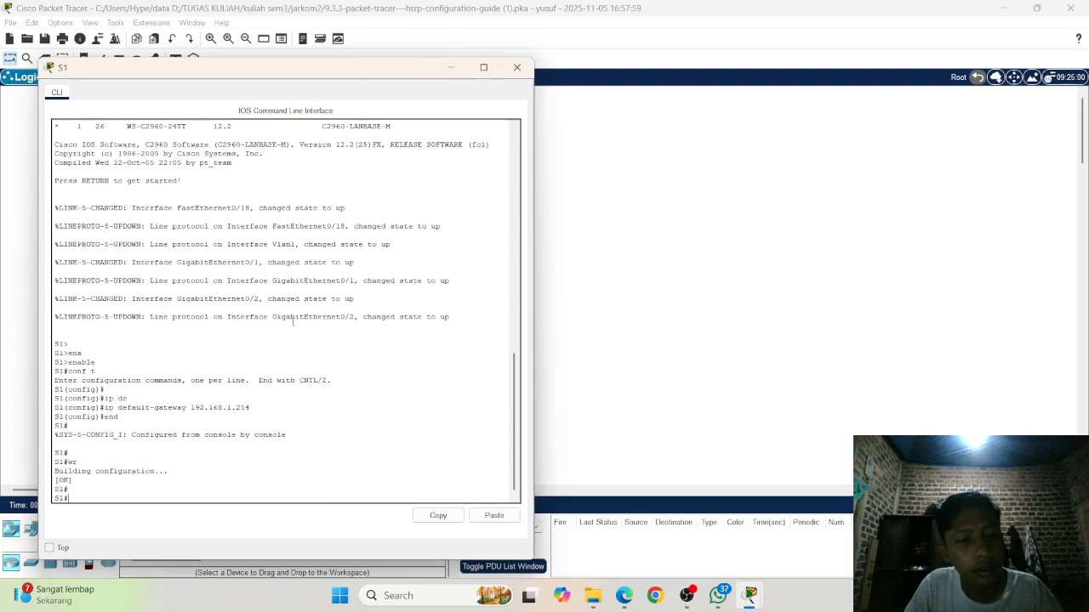
Step: Return to the network topology, open switch S3's command line, move its window aside and start the console session
{"action": "left_click", "coordinate": [664, 253]}
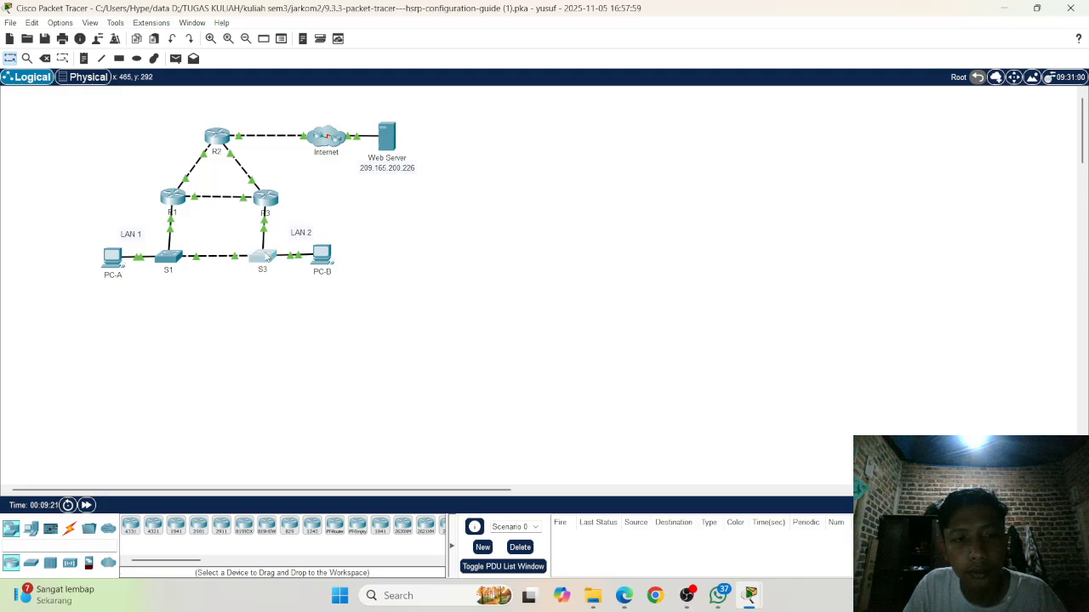
{"action": "left_click", "coordinate": [267, 257]}
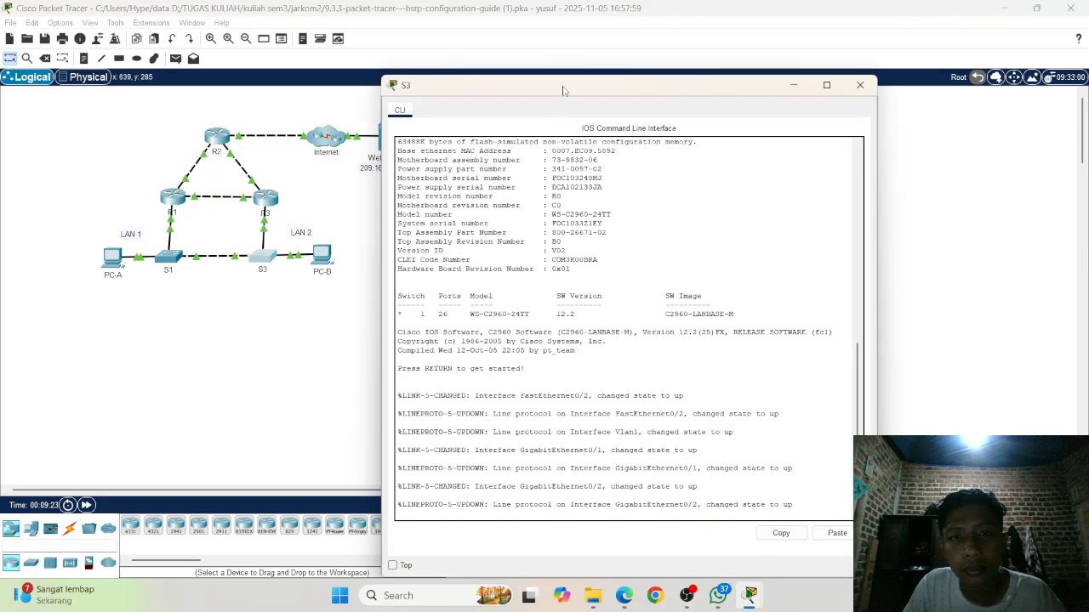
{"action": "left_click_drag", "start_coordinate": [564, 86], "coordinate": [217, 50]}
{"action": "key", "text": "Return"}
{"action": "key", "text": "Return"}
{"action": "key", "text": "Return"}
{"action": "key", "text": "Return"}
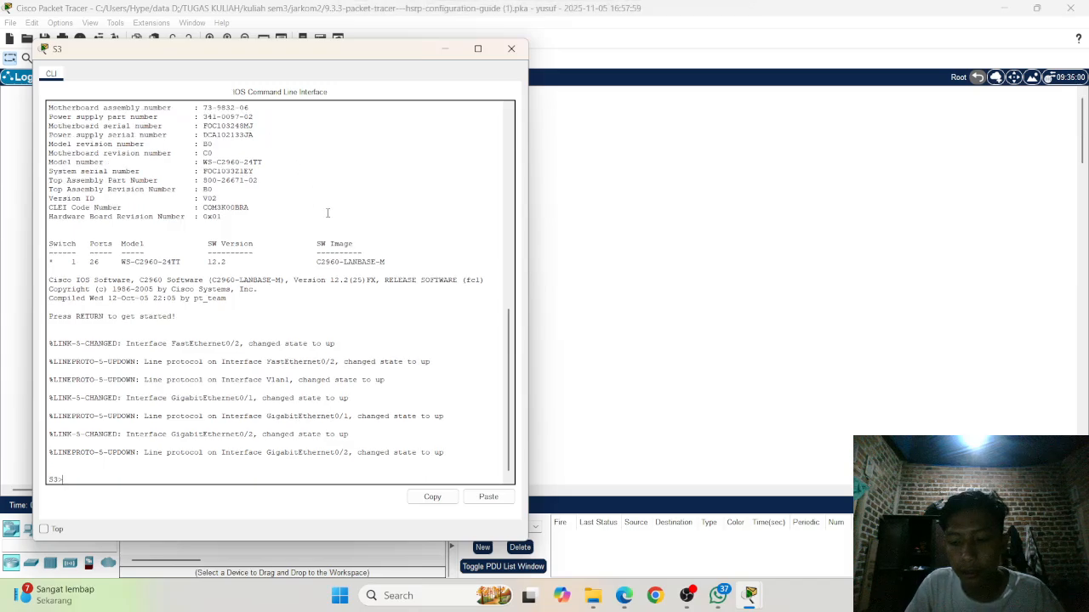
Step: Enter privileged EXEC mode on switch S3 with enable and go into global configuration mode with conf t
{"action": "type", "text": "ena"}
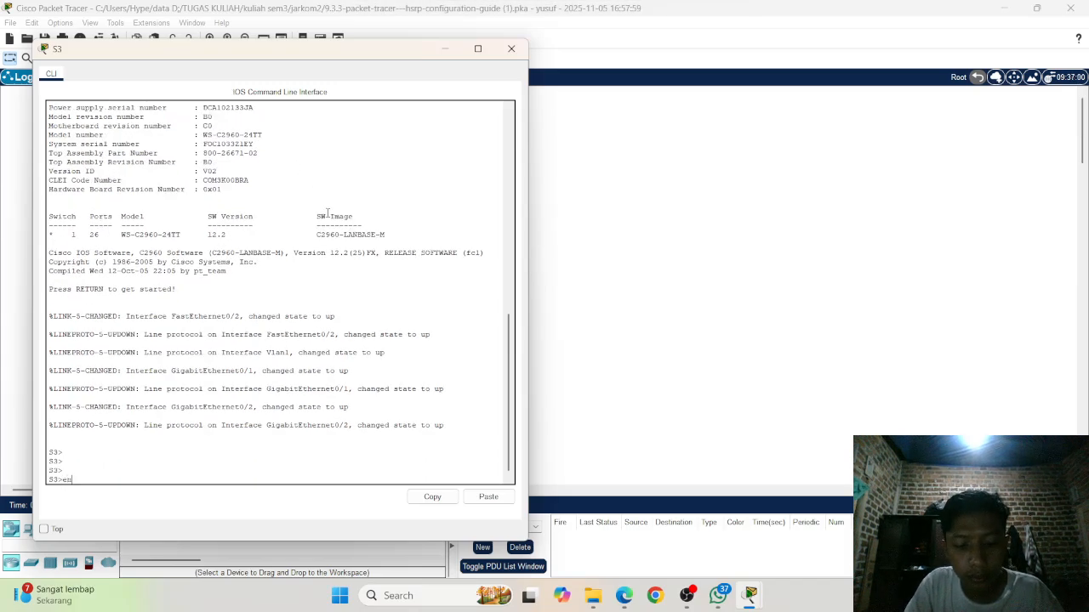
{"action": "key", "text": "Tab"}
{"action": "key", "text": "Return"}
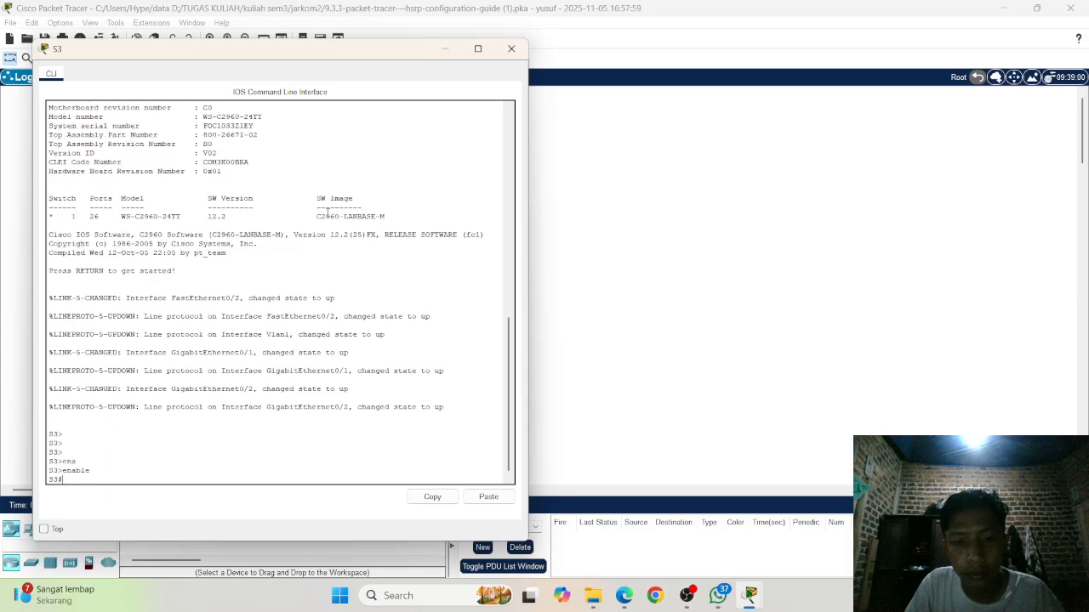
{"action": "type", "text": "conf t"}
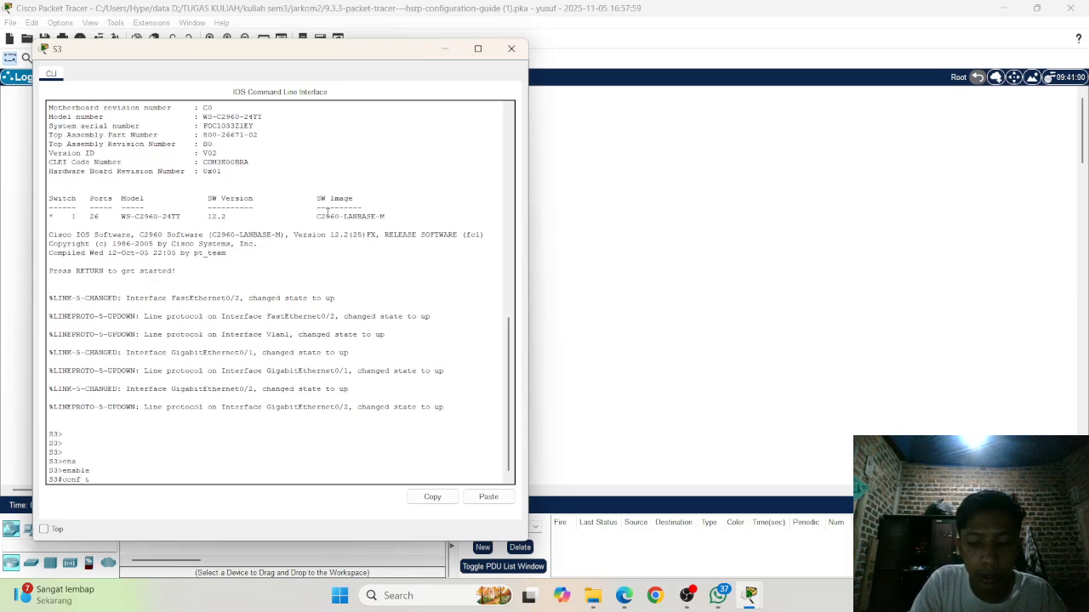
{"action": "key", "text": "Return"}
{"action": "key", "text": "Return"}
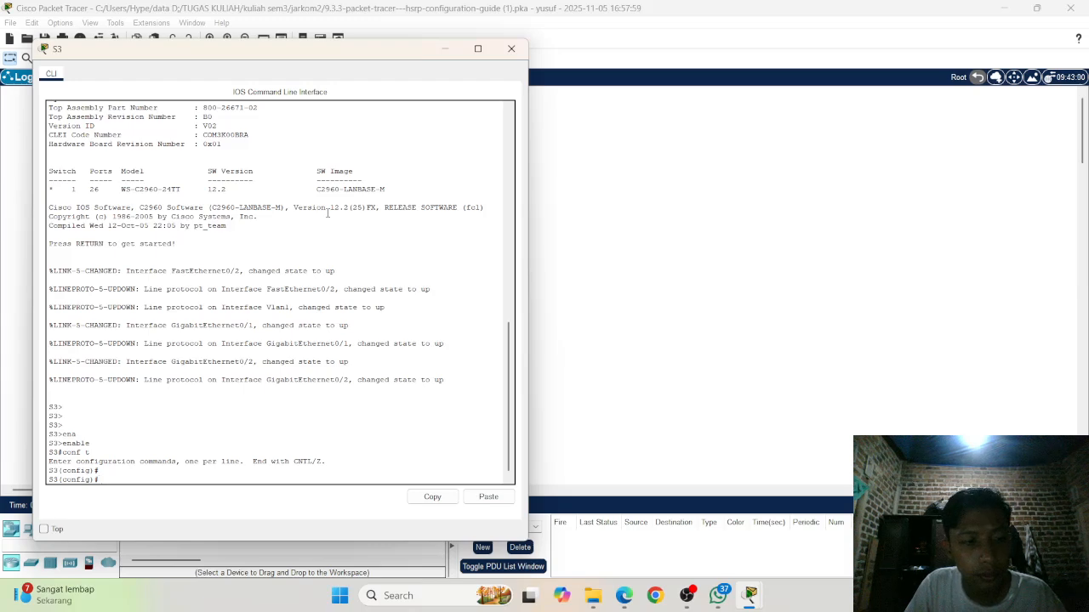
Step: Set switch S3's default gateway to 192.168.1.254 with the ip default-gateway command
{"action": "type", "text": "ip"}
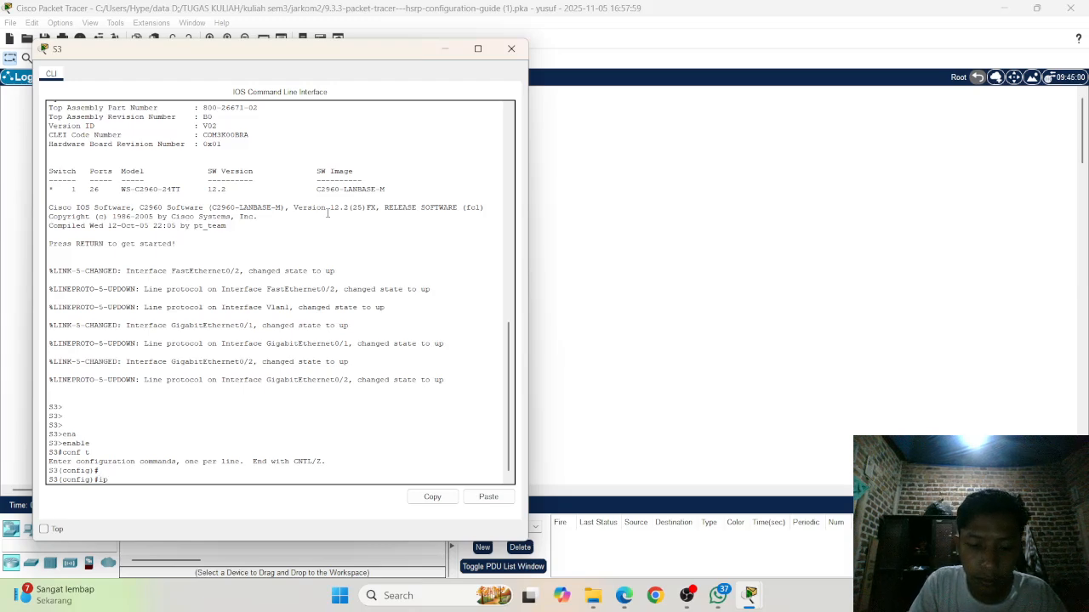
{"action": "type", "text": " de"}
{"action": "key", "text": "Tab"}
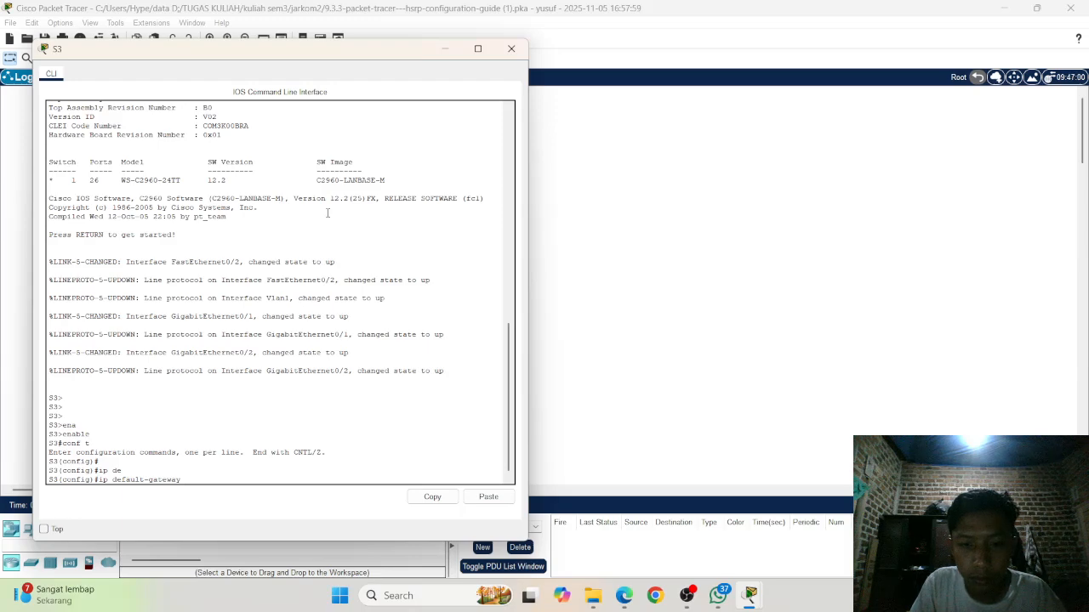
{"action": "type", "text": "1"}
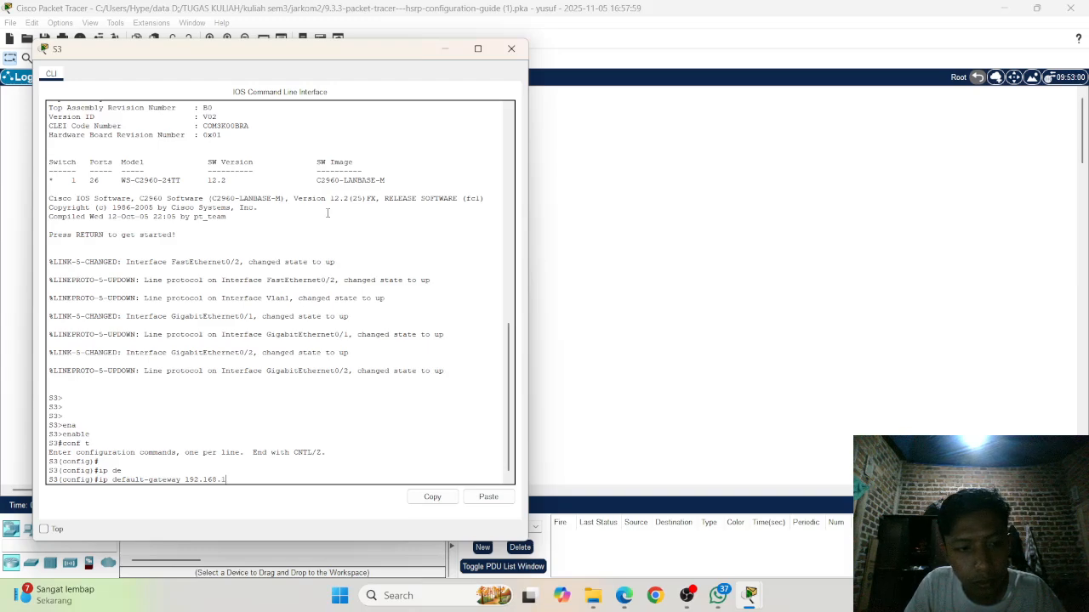
{"action": "type", "text": "52.168.1.254"}
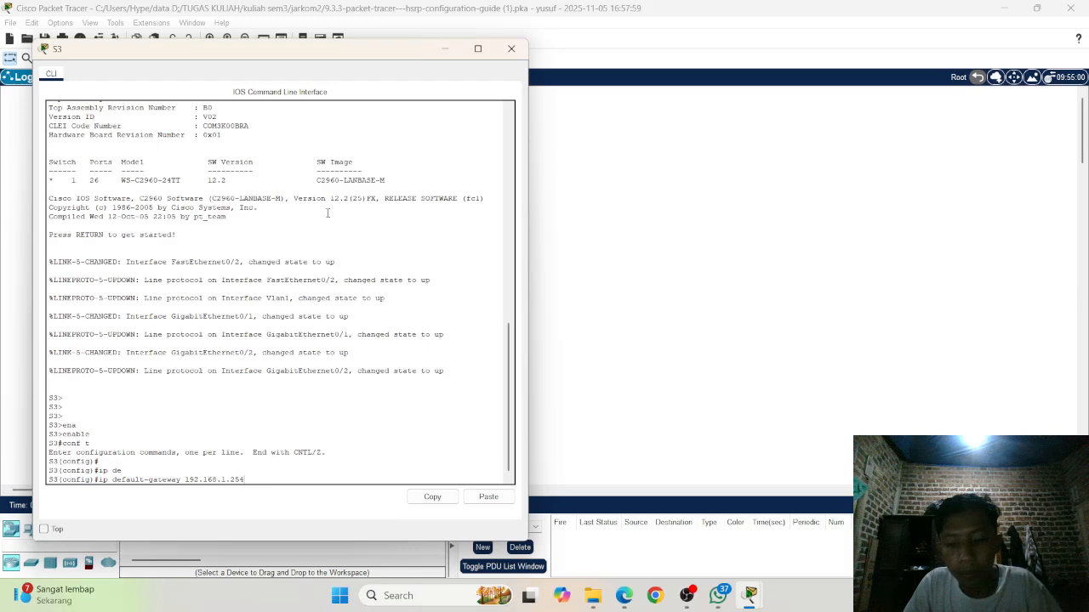
{"action": "key", "text": "Return"}
Step: Leave configuration mode on S3 with end and save the switch's configuration with the command wr
{"action": "type", "text": "ens"}
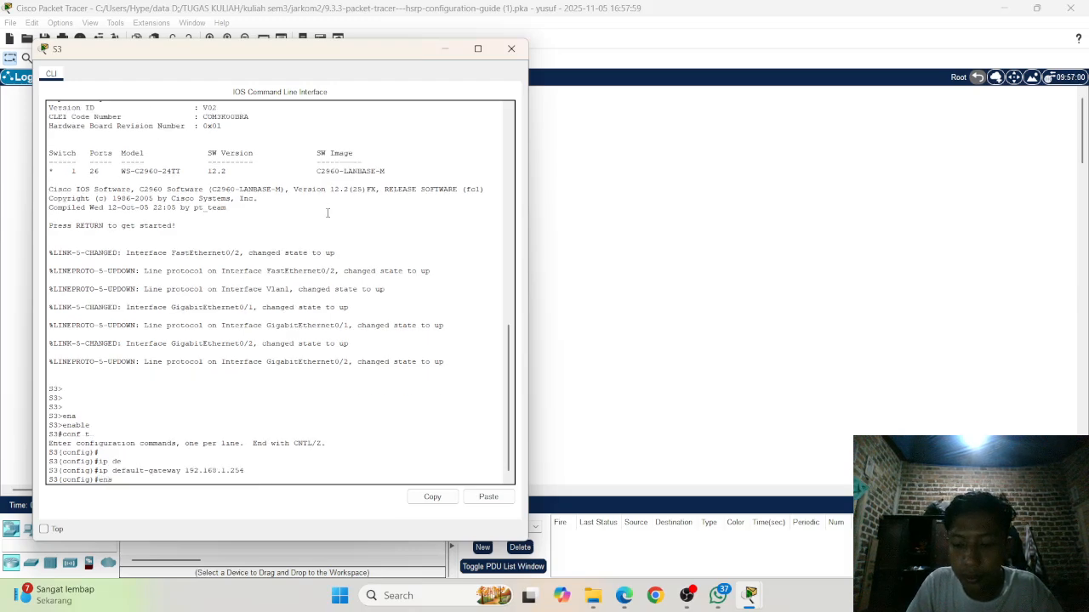
{"action": "key", "text": "BackSpace"}
{"action": "type", "text": "d"}
{"action": "key", "text": "Return"}
{"action": "key", "text": "Return"}
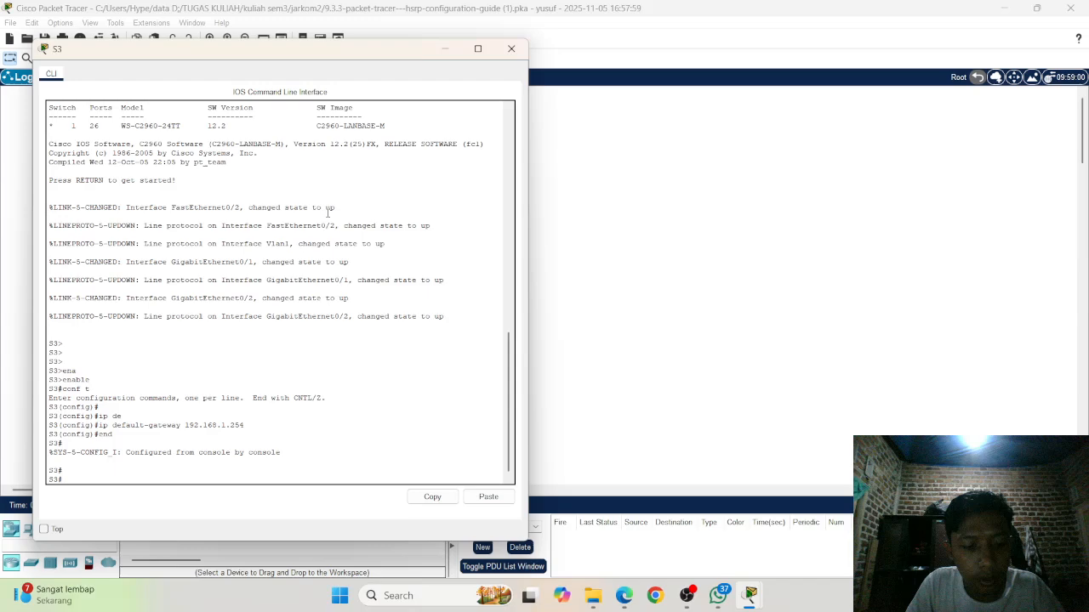
{"action": "type", "text": "wr"}
{"action": "key", "text": "Return"}
{"action": "key", "text": "Return"}
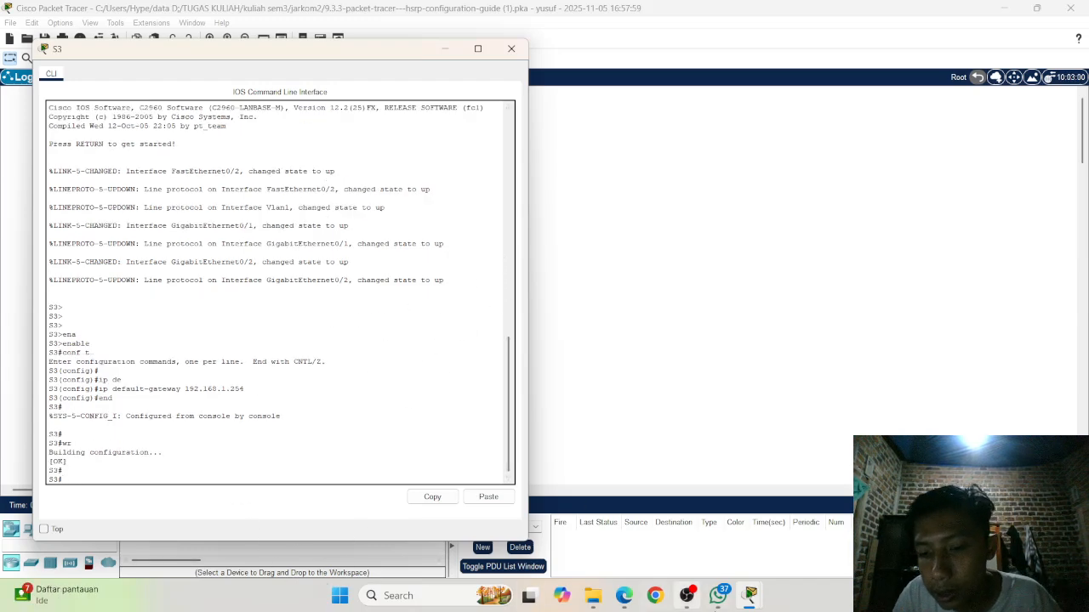
Step: Bring up the PT Activity instructions window to check the tasks and return to the network topology
{"action": "mouse_move", "coordinate": [749, 596]}
{"action": "mouse_move", "coordinate": [593, 506]}
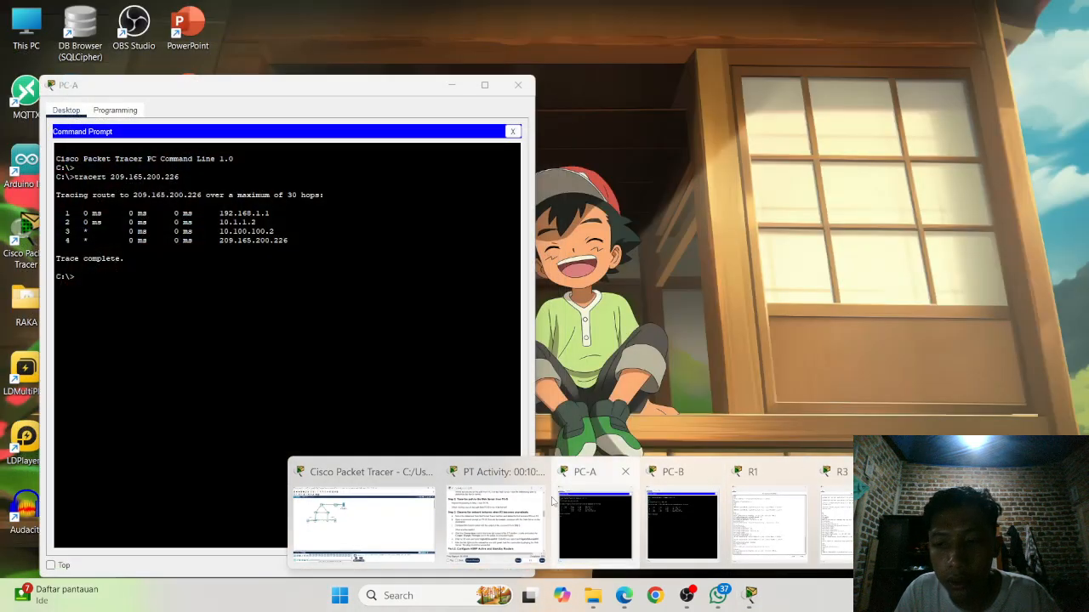
{"action": "left_click", "coordinate": [552, 502]}
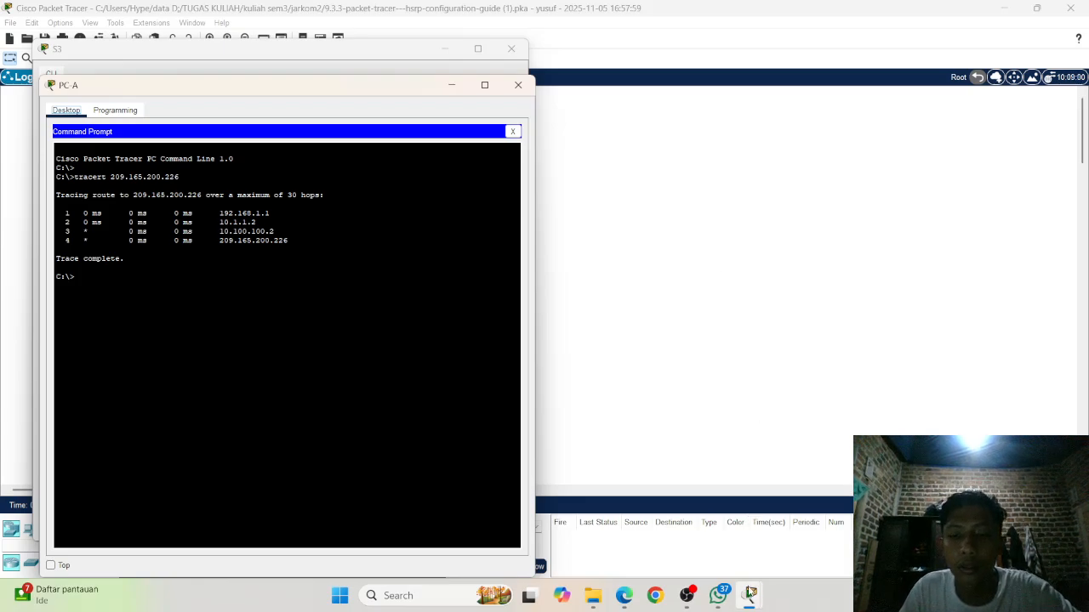
{"action": "mouse_move", "coordinate": [749, 596]}
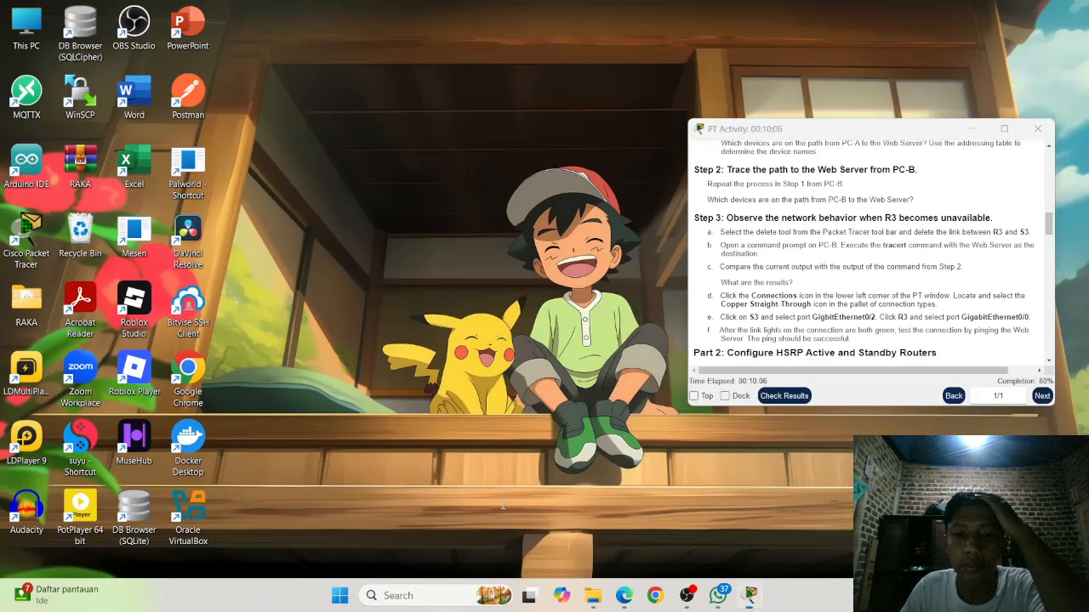
{"action": "left_click", "coordinate": [498, 520]}
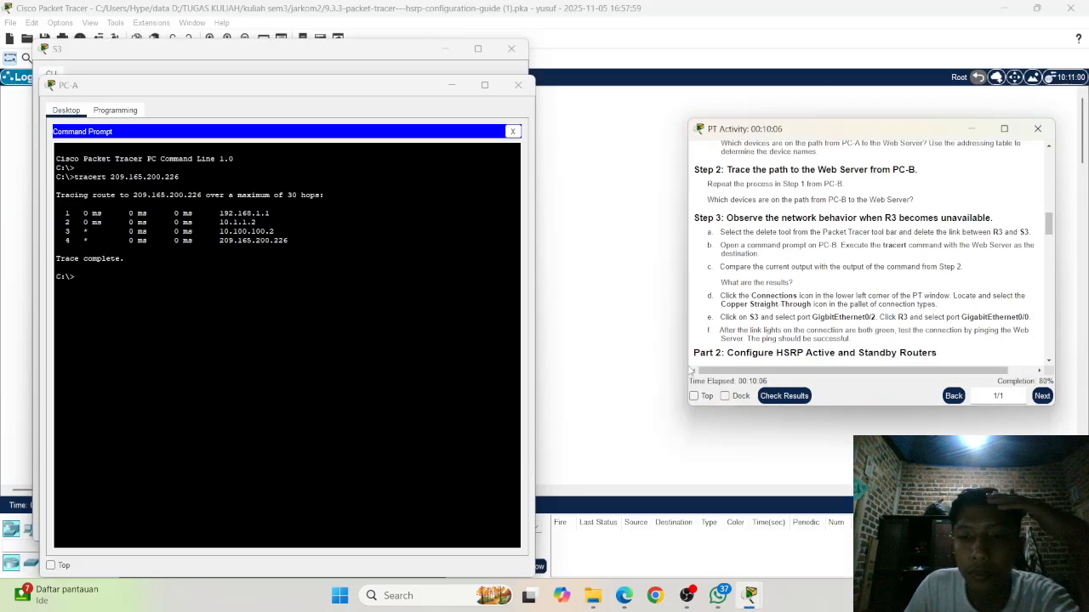
{"action": "left_click", "coordinate": [646, 344]}
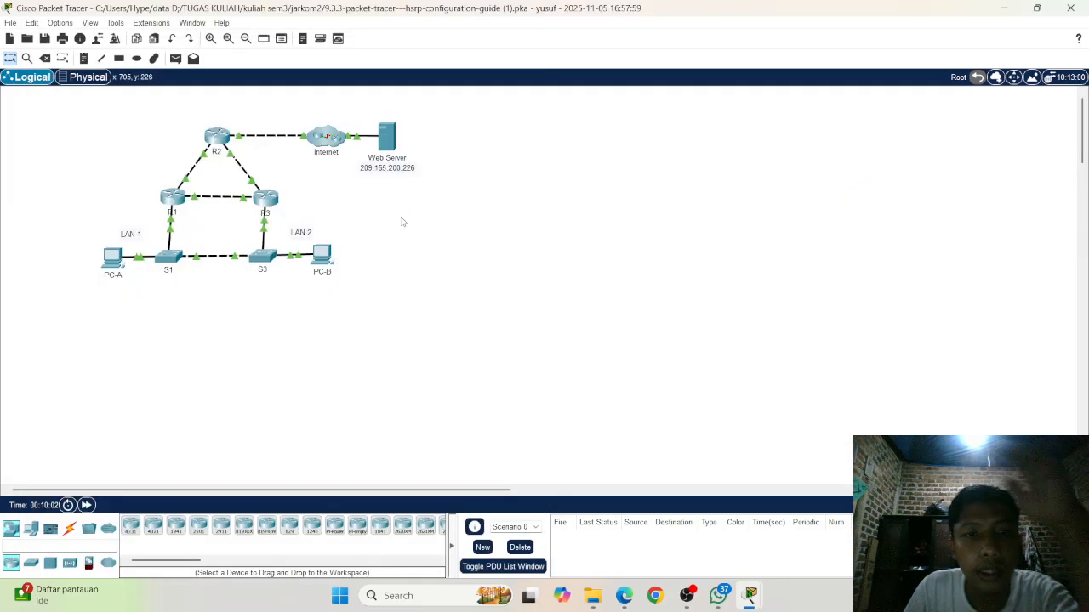
Step: Close PC-A's command prompt, set its IPv4 default gateway to 192.168.1.254 in IP Configuration and close the configuration
{"action": "left_click", "coordinate": [116, 258]}
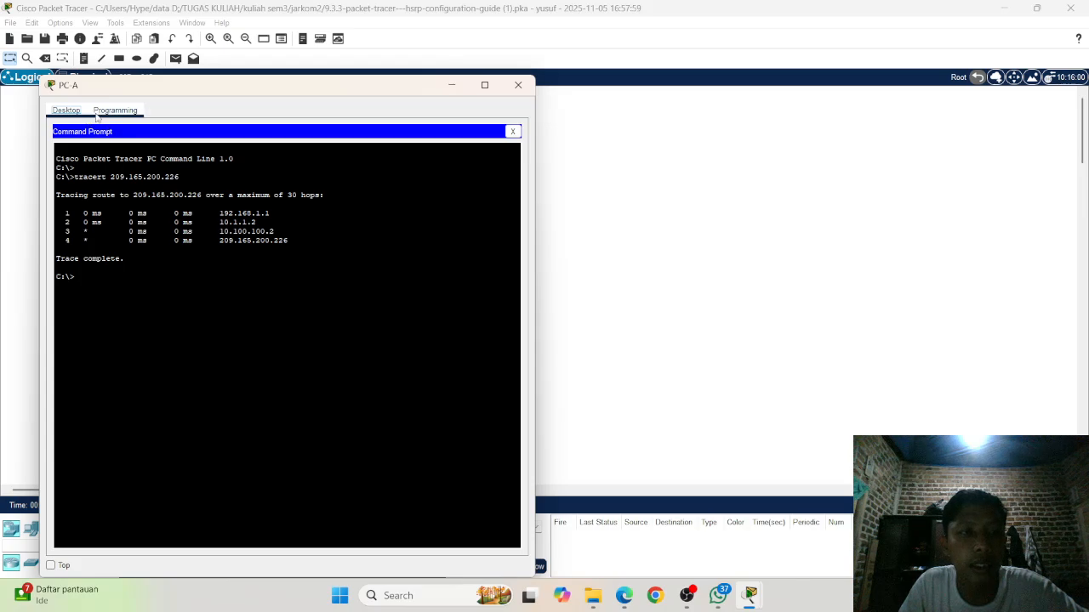
{"action": "left_click", "coordinate": [512, 131]}
{"action": "left_click", "coordinate": [109, 164]}
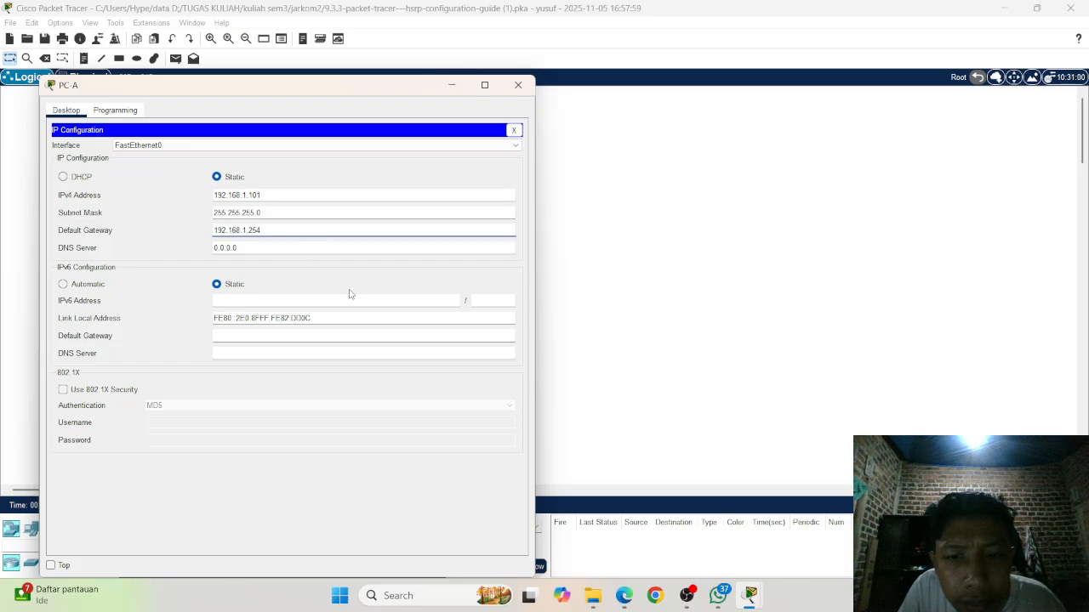
{"action": "left_click", "coordinate": [513, 129]}
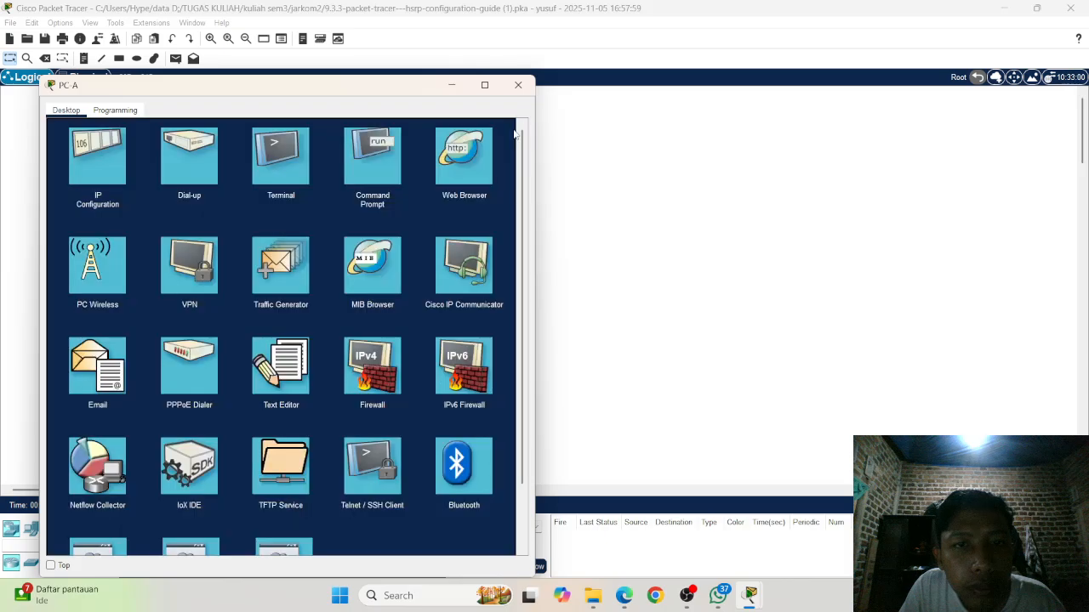
Step: On PC-B, close the command prompt, set the IPv4 default gateway to 192.168.1.254 in IP Configuration and close the configuration
{"action": "left_click", "coordinate": [451, 88]}
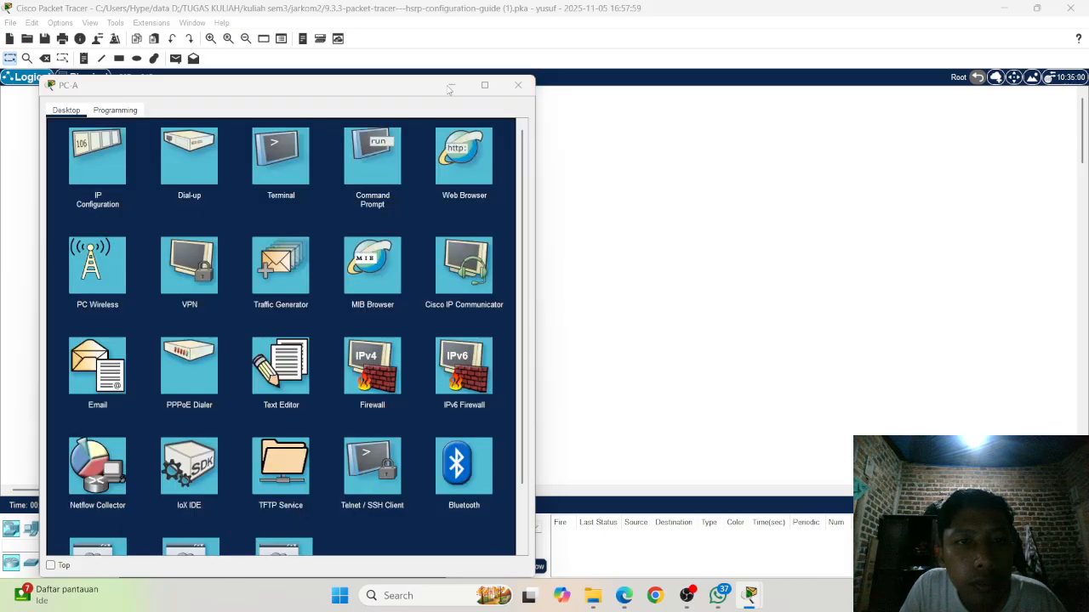
{"action": "left_click", "coordinate": [323, 255]}
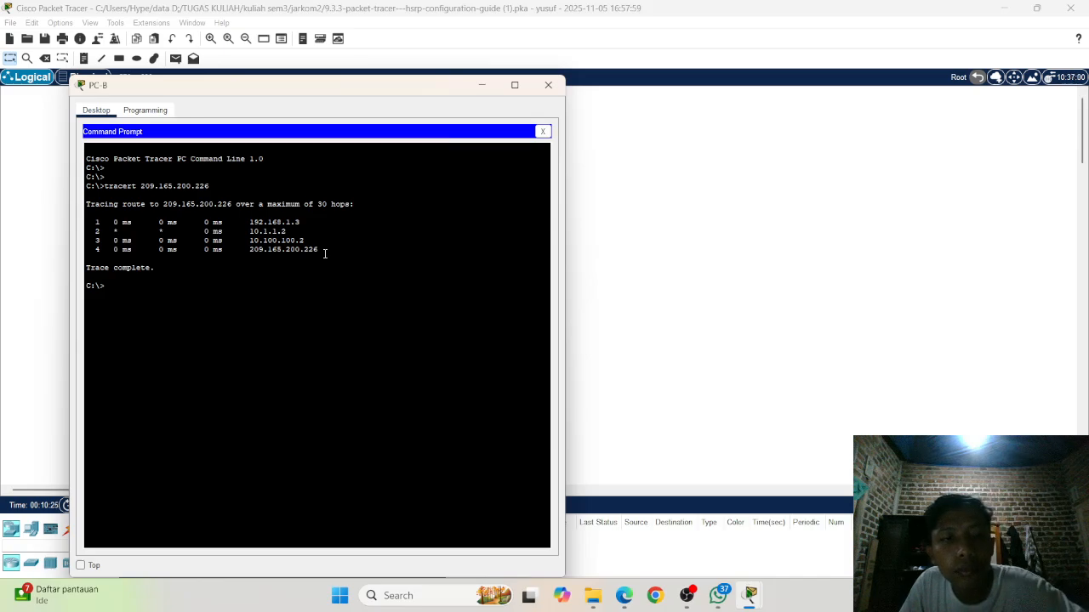
{"action": "left_click", "coordinate": [543, 132]}
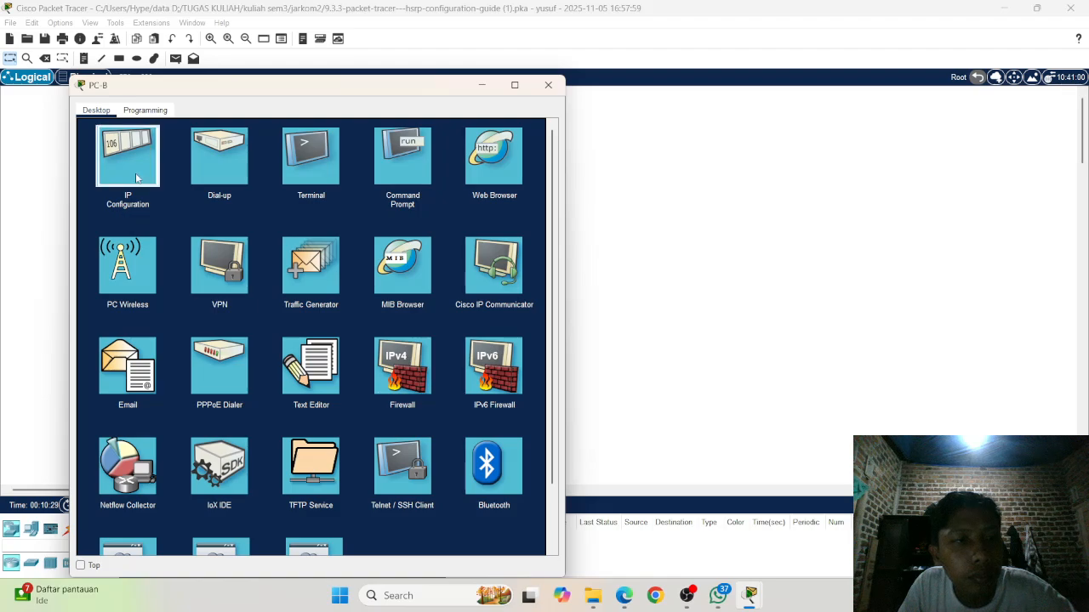
{"action": "left_click", "coordinate": [127, 162]}
{"action": "left_click", "coordinate": [303, 234]}
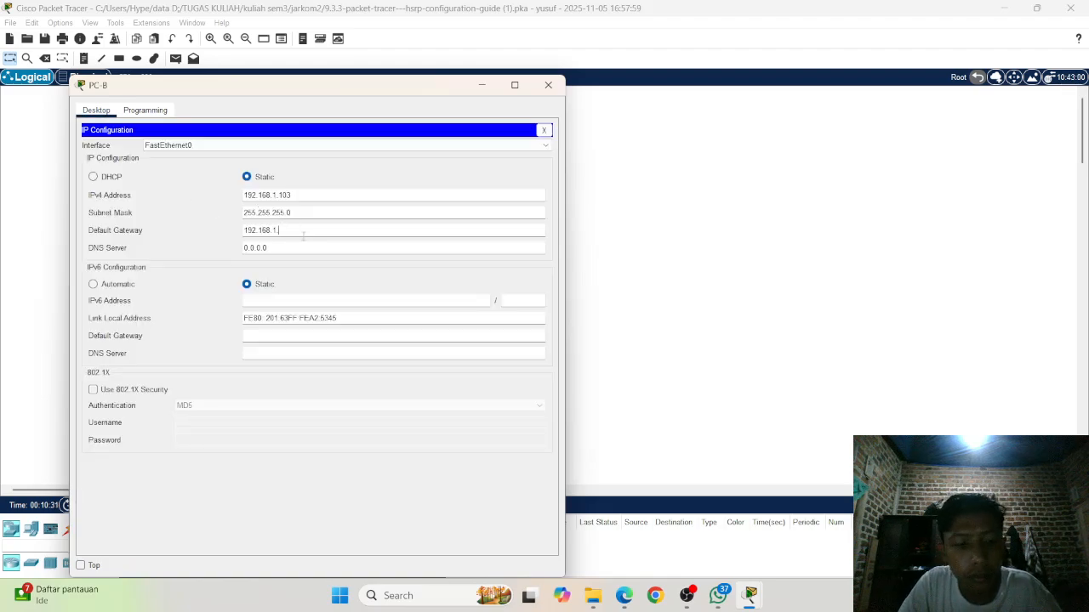
{"action": "type", "text": "254"}
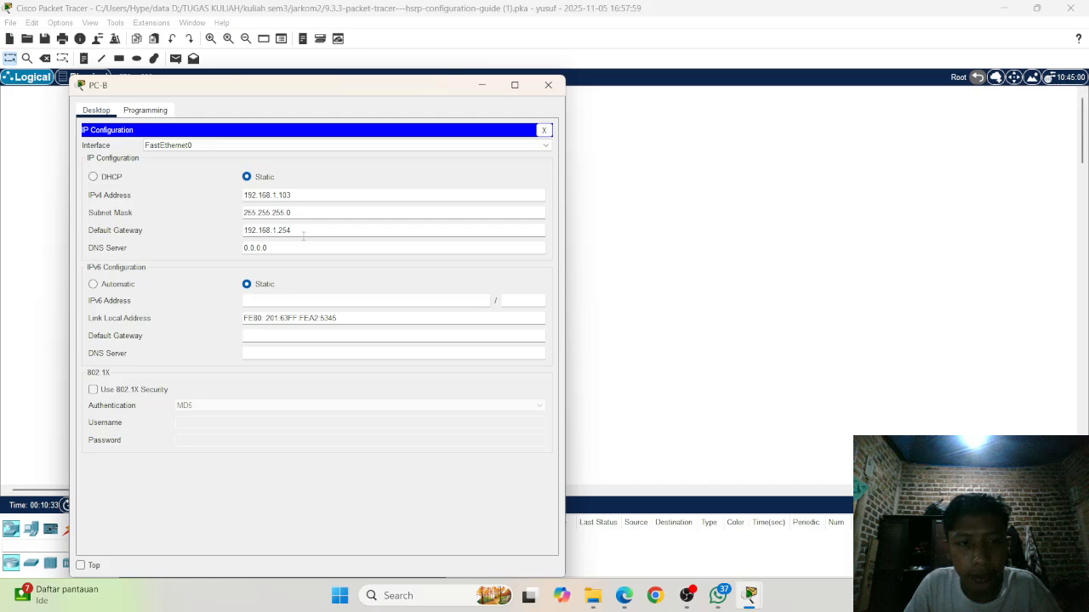
{"action": "left_click", "coordinate": [544, 130]}
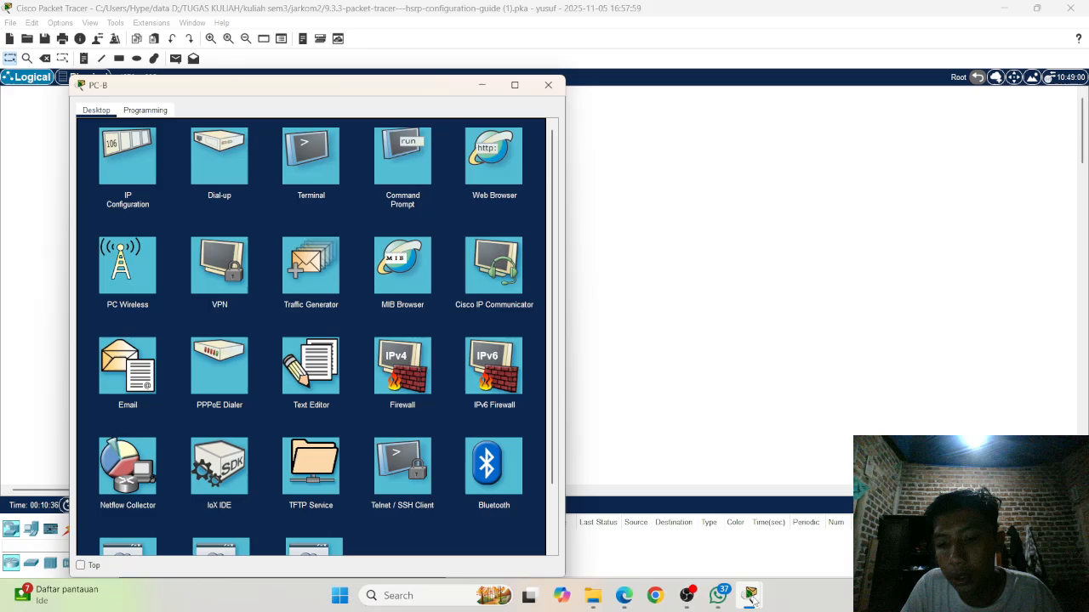
Step: Show the PT Activity window alongside PC-B to check the activity's completion status
{"action": "mouse_move", "coordinate": [752, 601]}
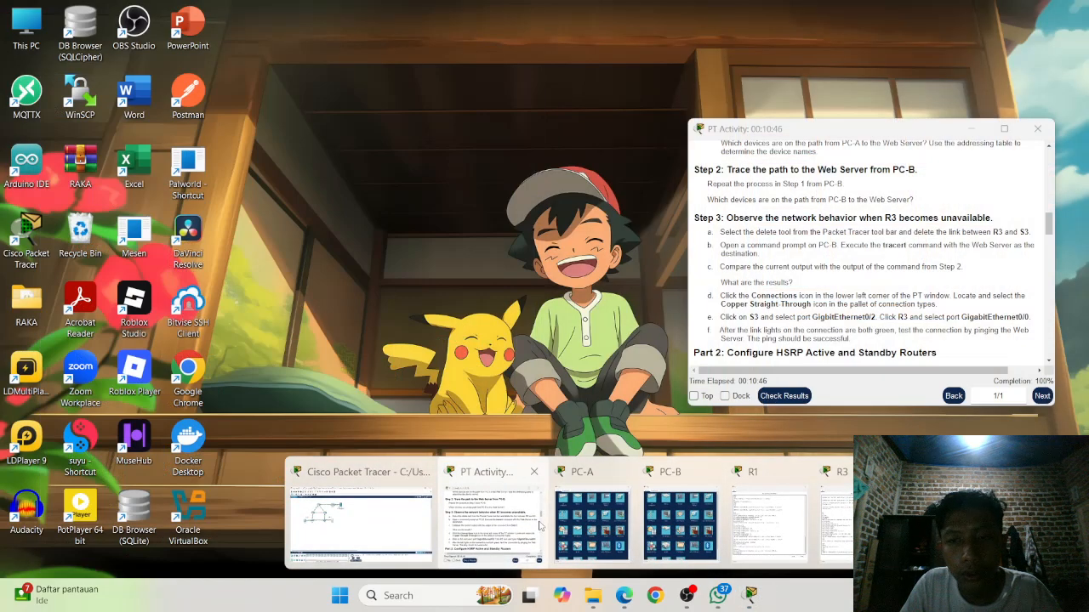
{"action": "left_click", "coordinate": [540, 527]}
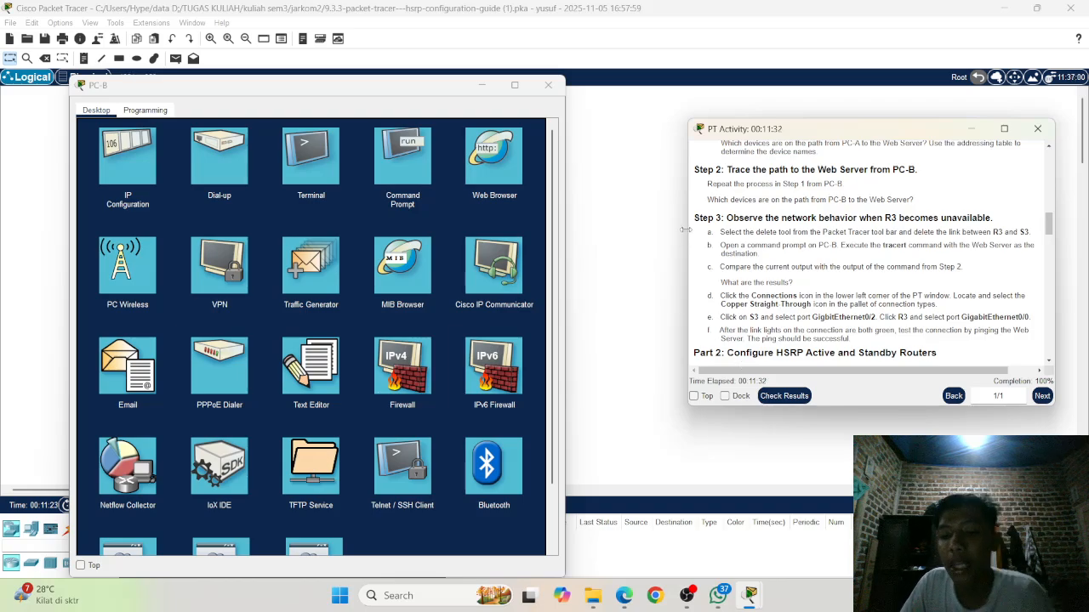
{"action": "left_click", "coordinate": [688, 596]}
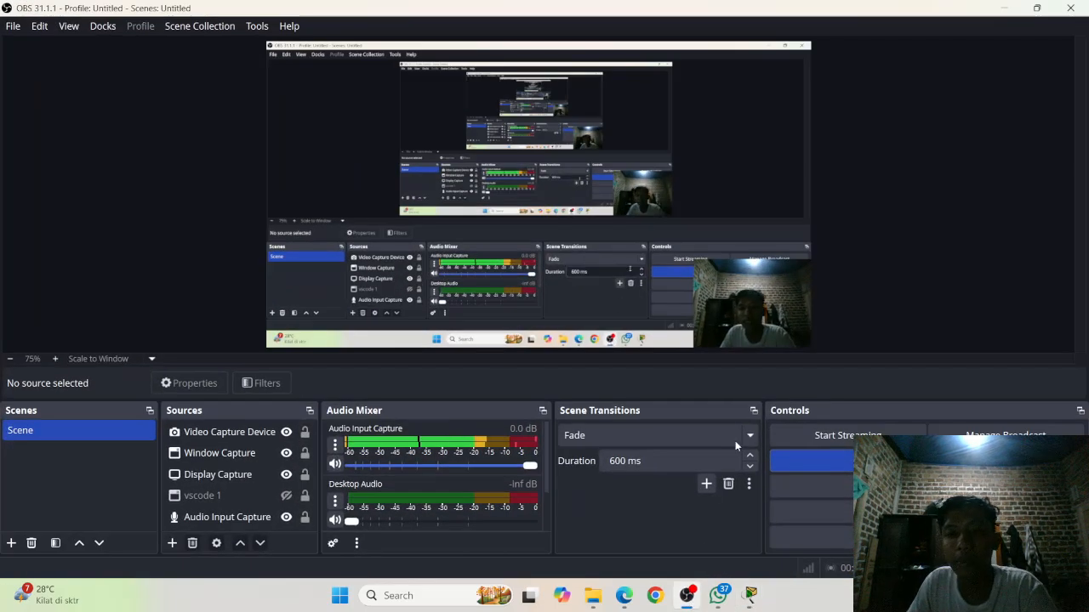
{"action": "left_click", "coordinate": [1003, 8]}
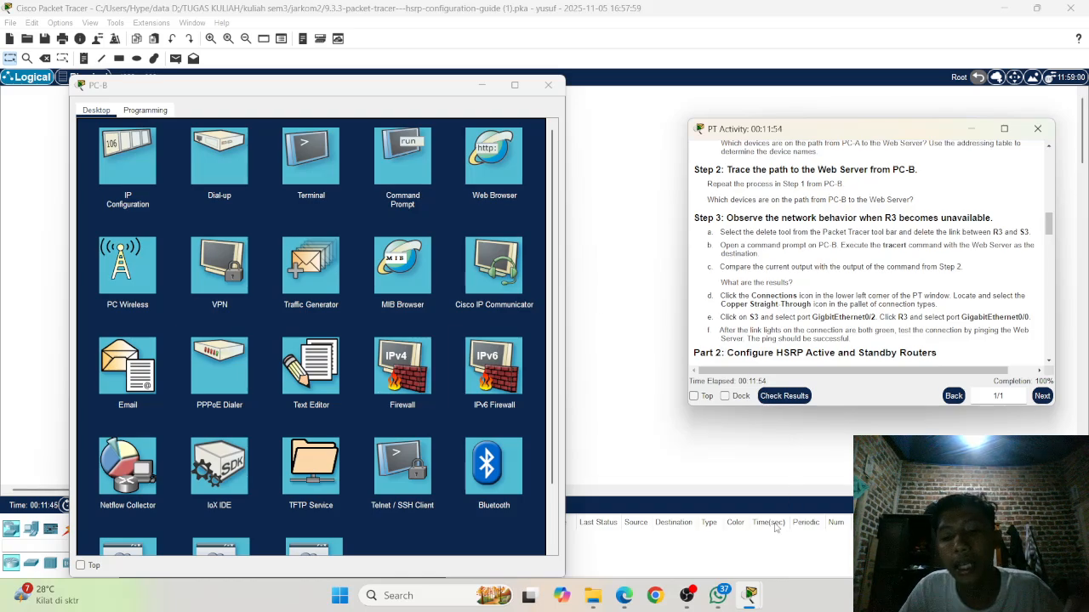
{"action": "left_click", "coordinate": [687, 596]}
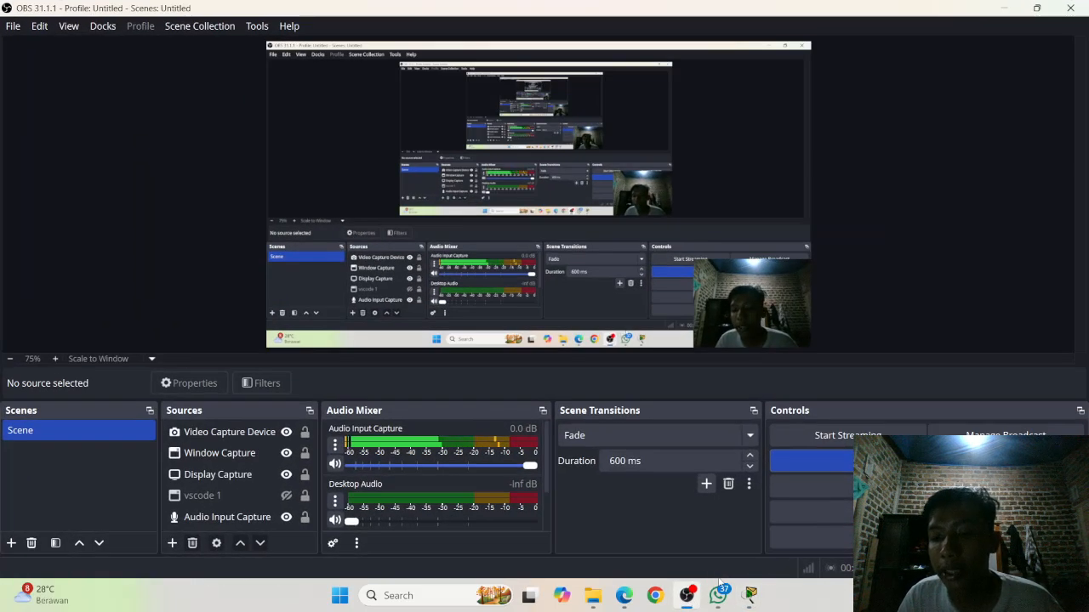